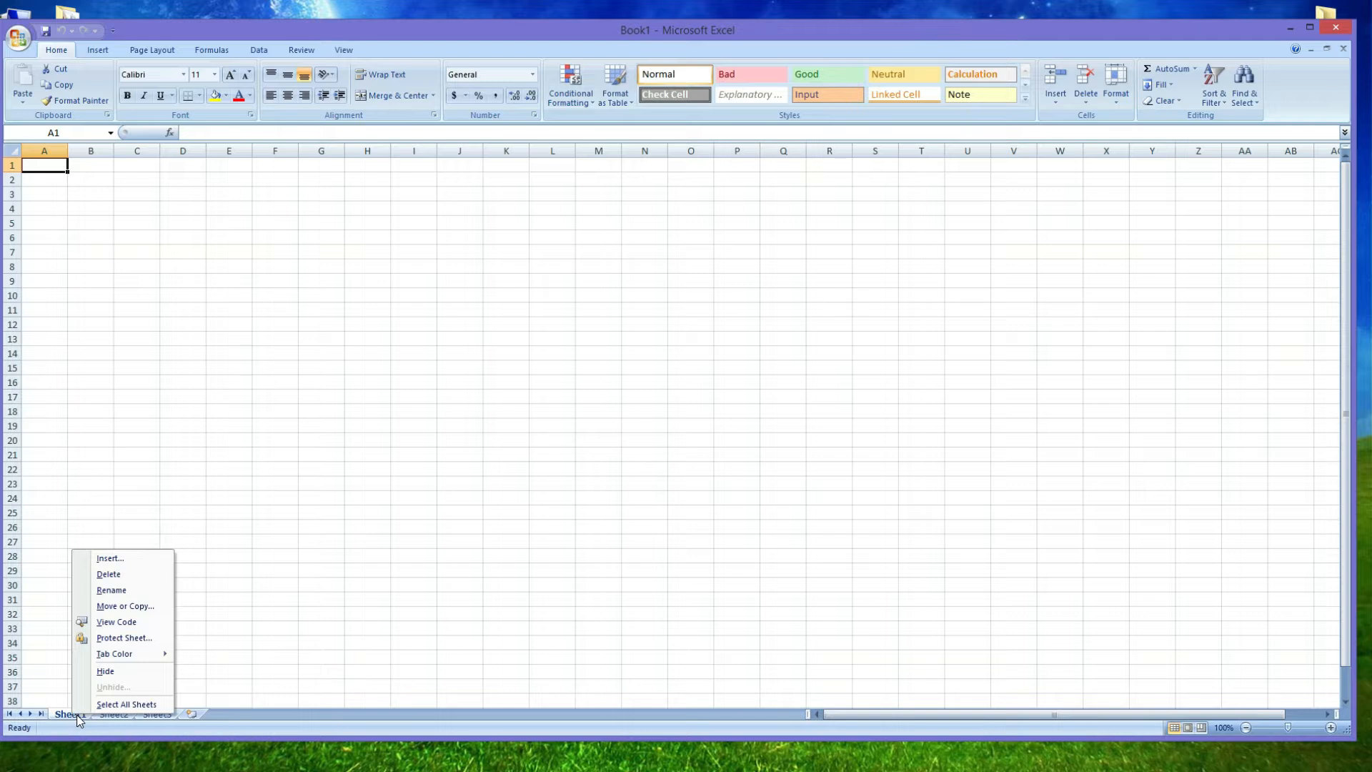
Rename the Sheet1 worksheet as Tabela.
left_click(126, 592)
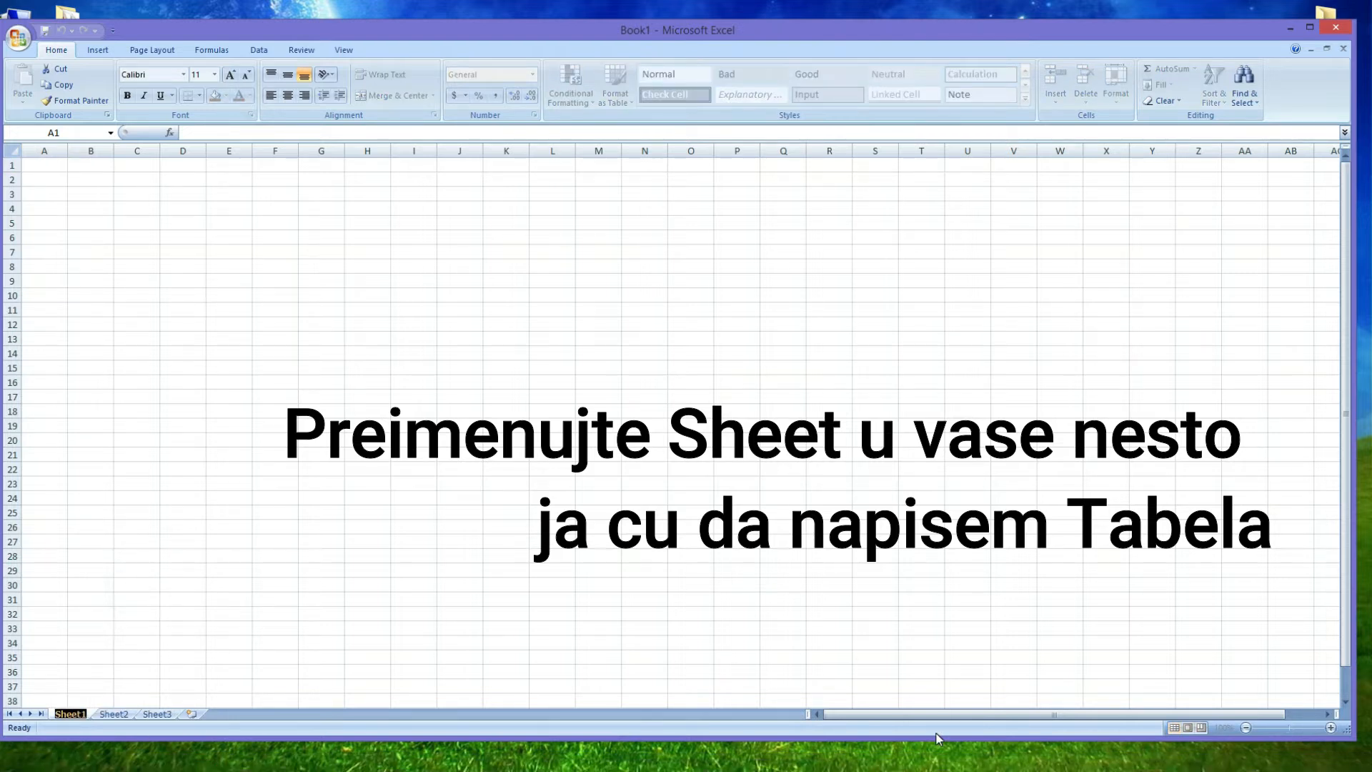
type("Ta")
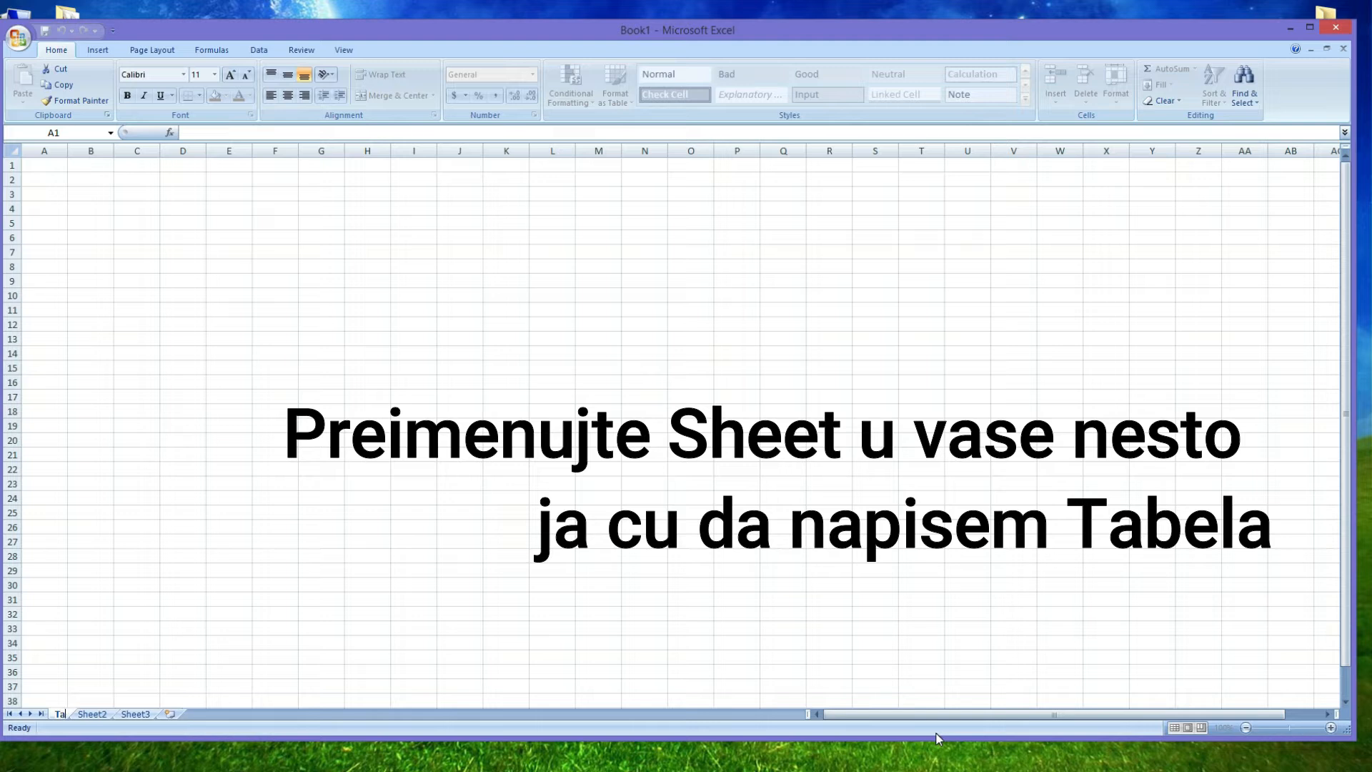
type("bela")
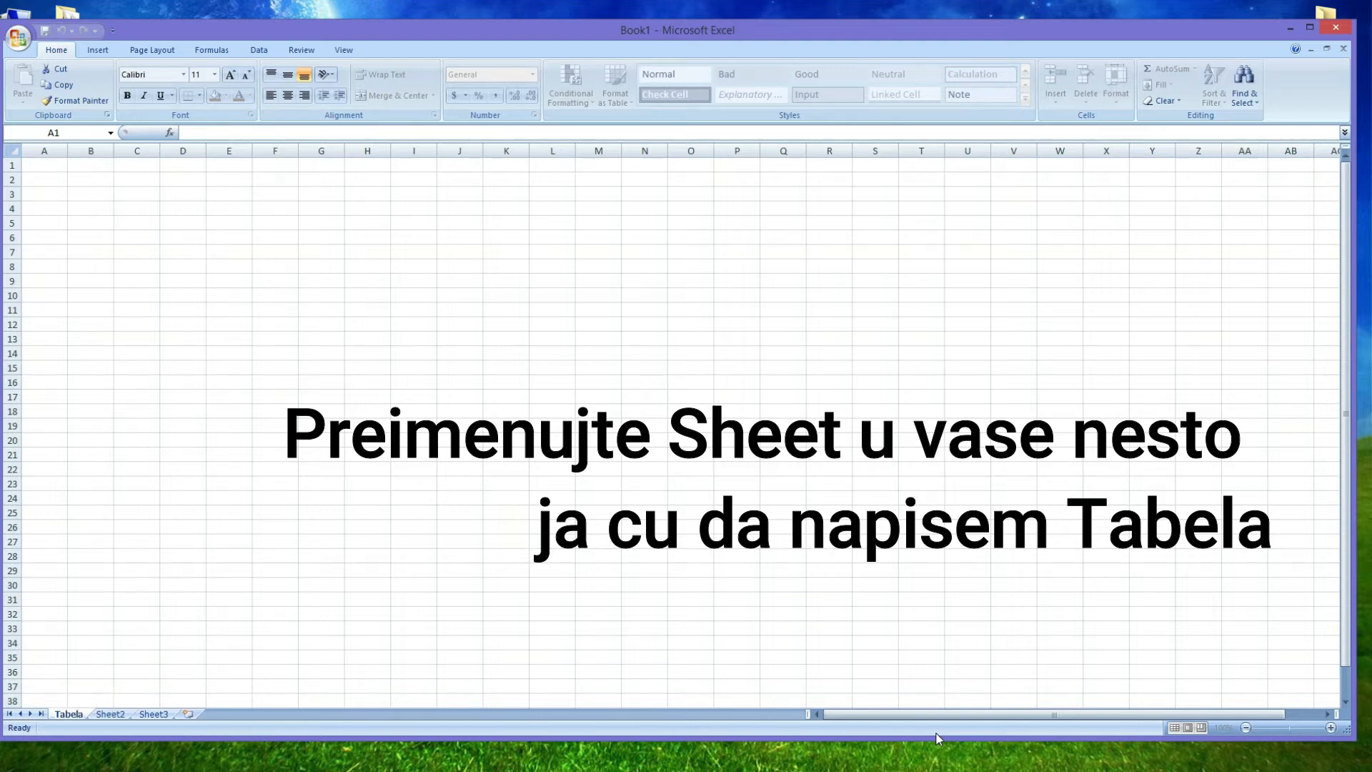
key("Return")
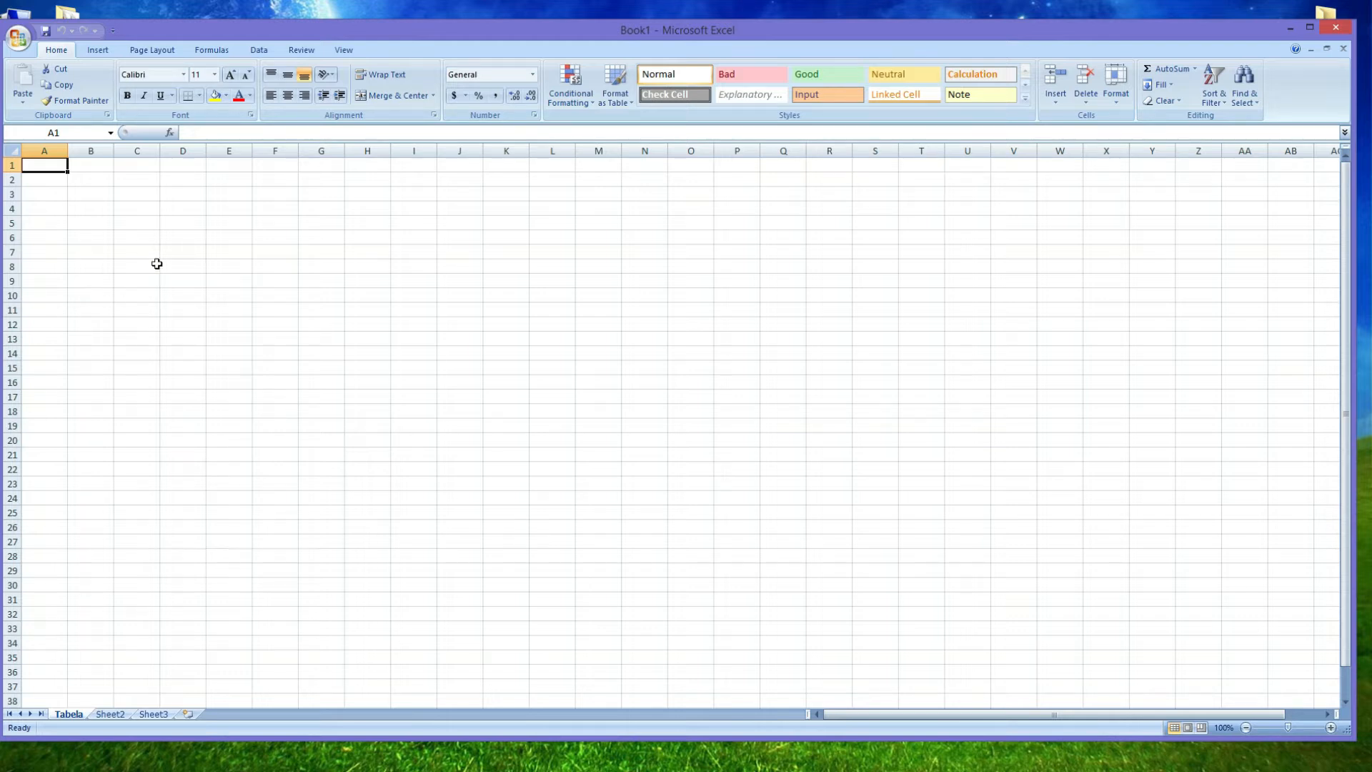
Enter the starting numbers 1 in cell D2 and 2 in cell D3.
left_click(182, 180)
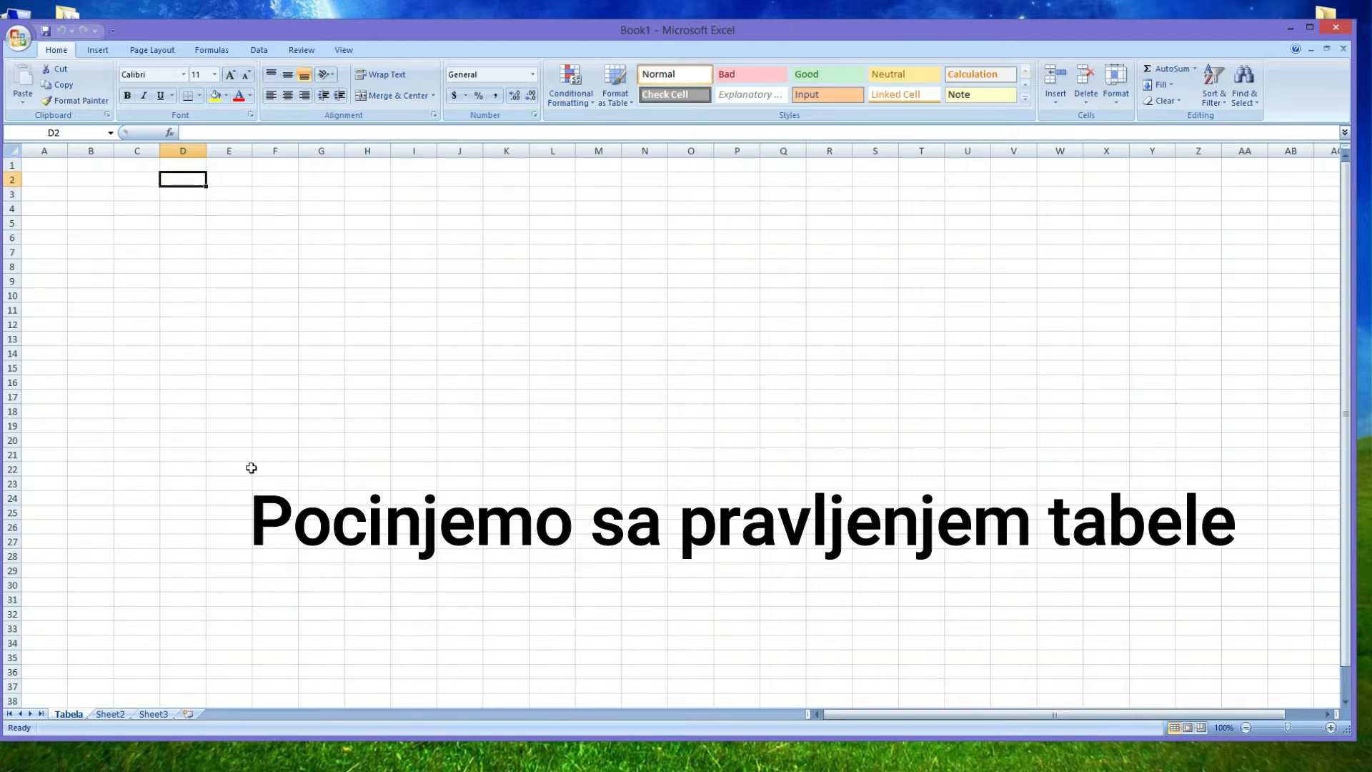
type("1")
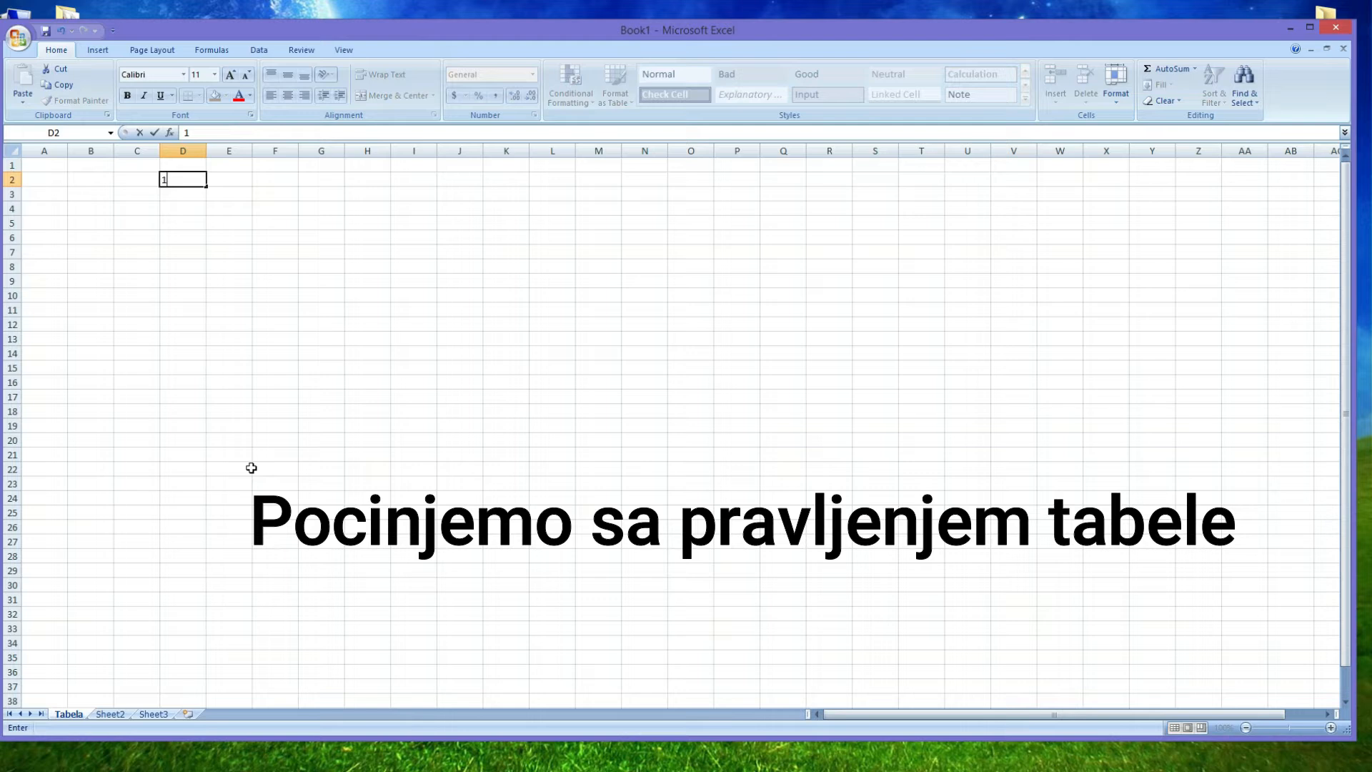
key("Return")
type("2")
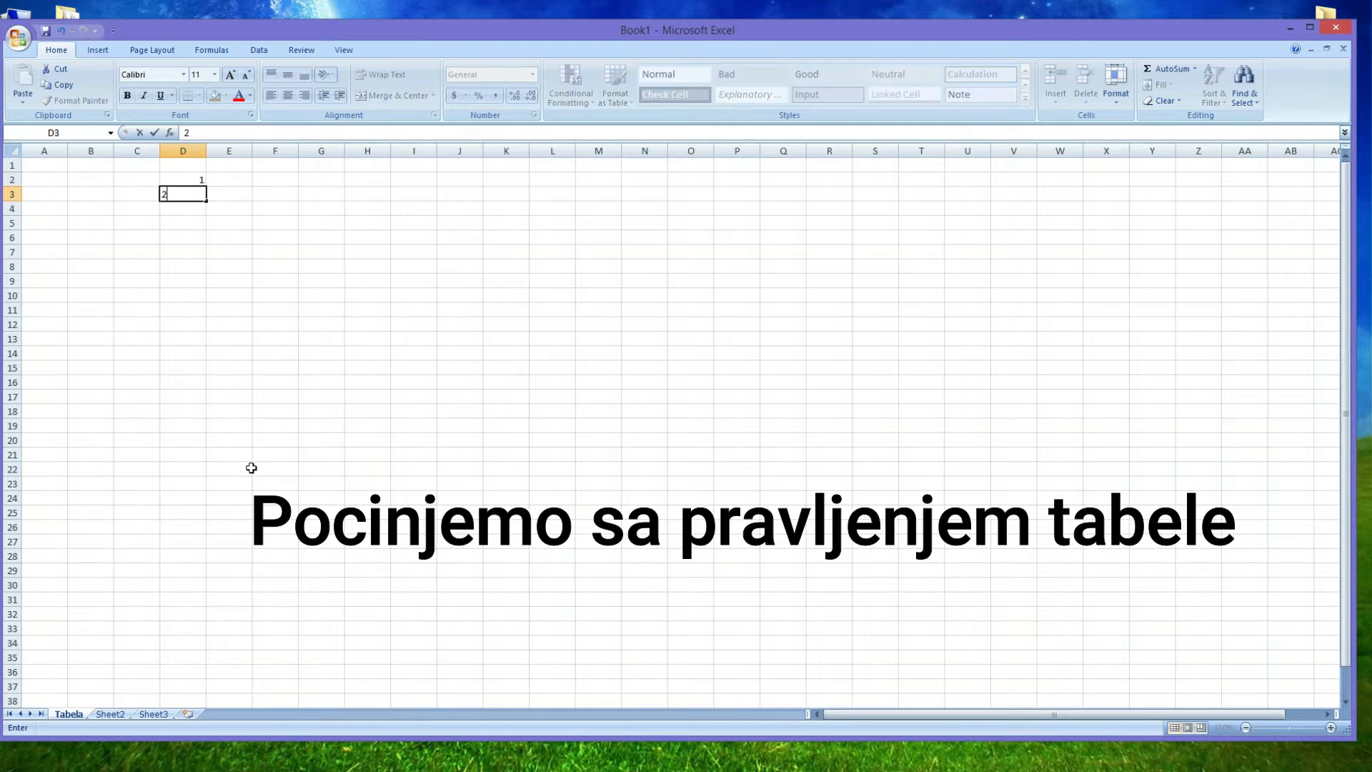
key("Return")
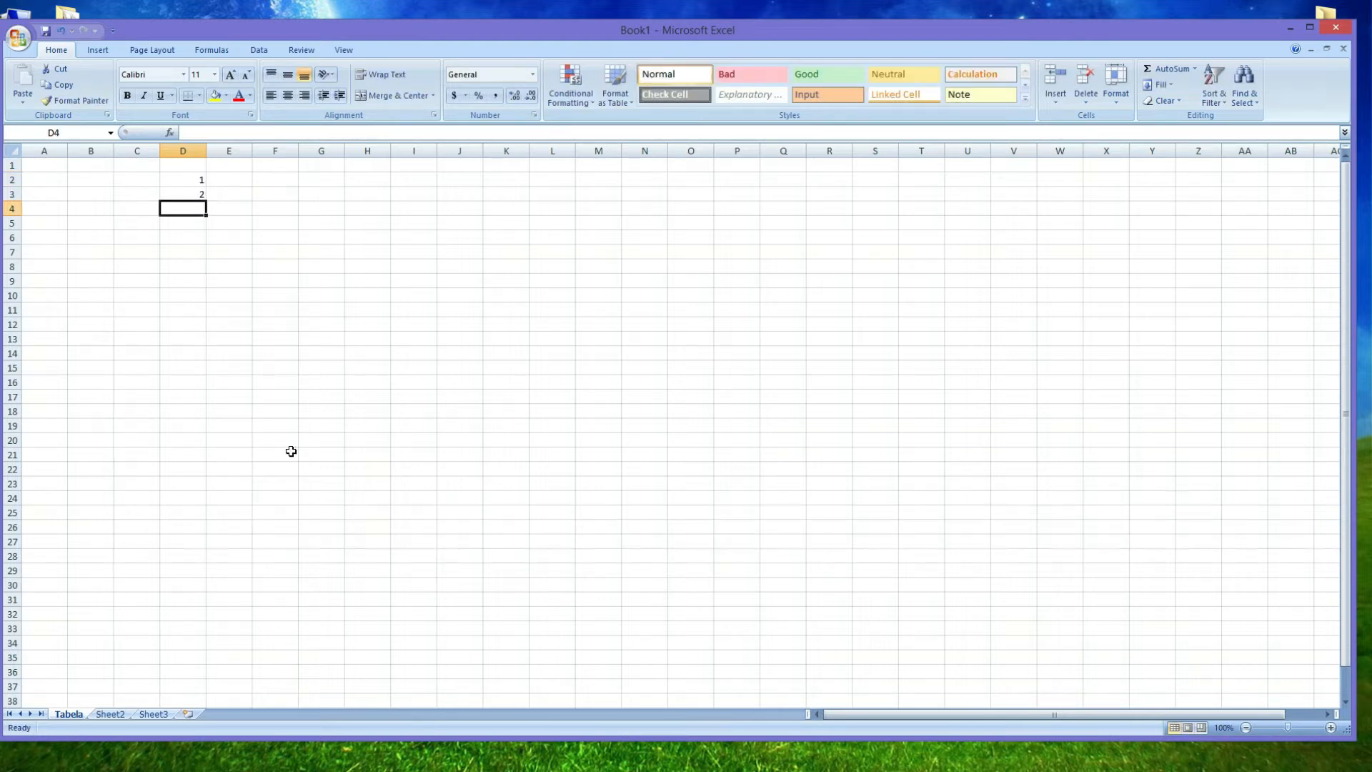
Centre column D and extend its number series from D2:D3 down to 32 in cell D33.
left_click(183, 151)
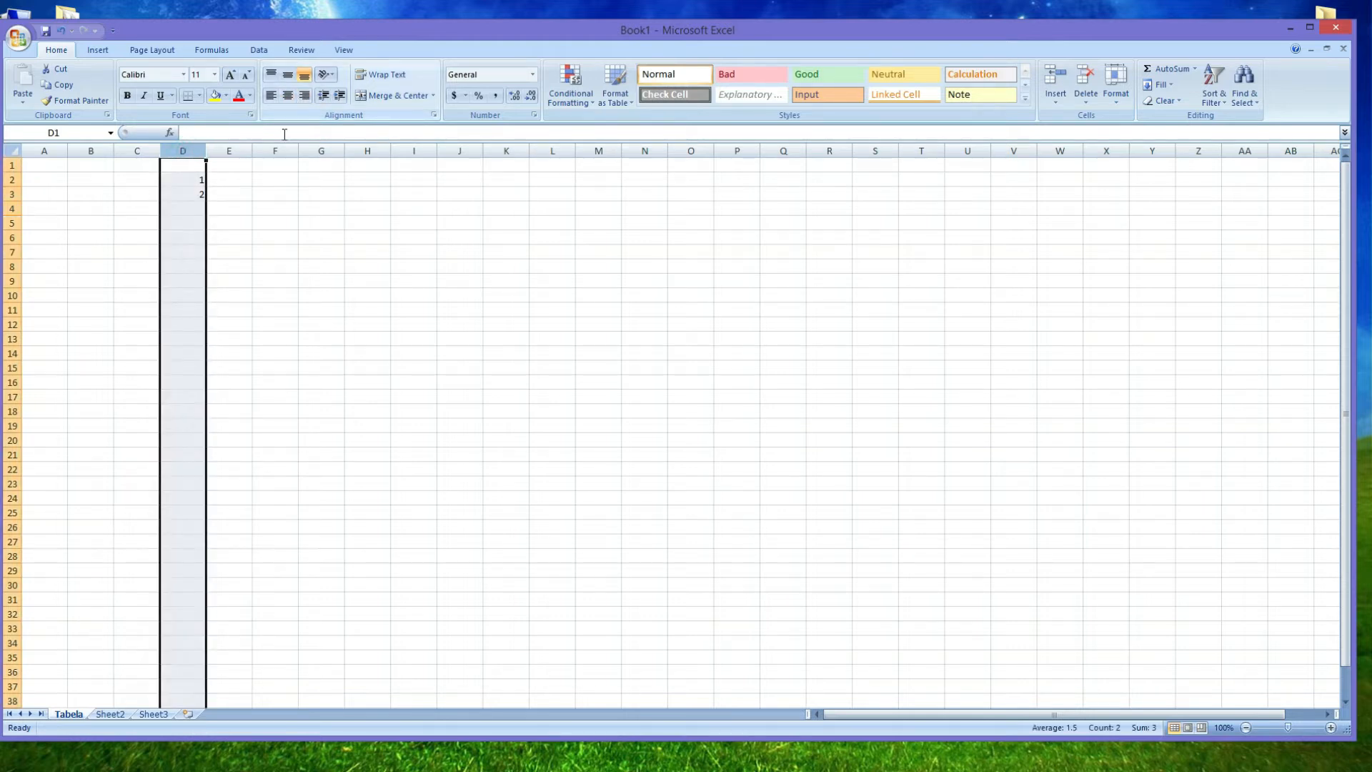
left_click(286, 96)
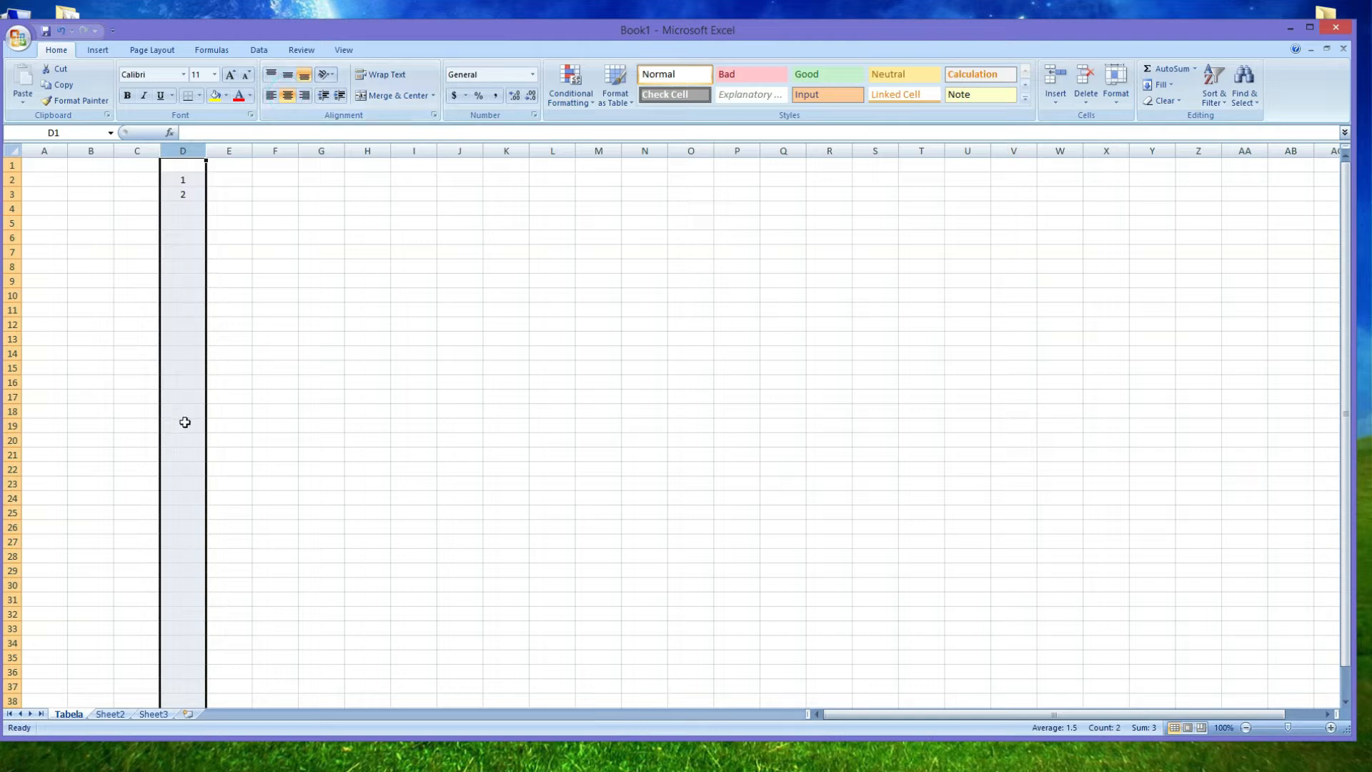
left_click_drag(181, 180, 203, 636)
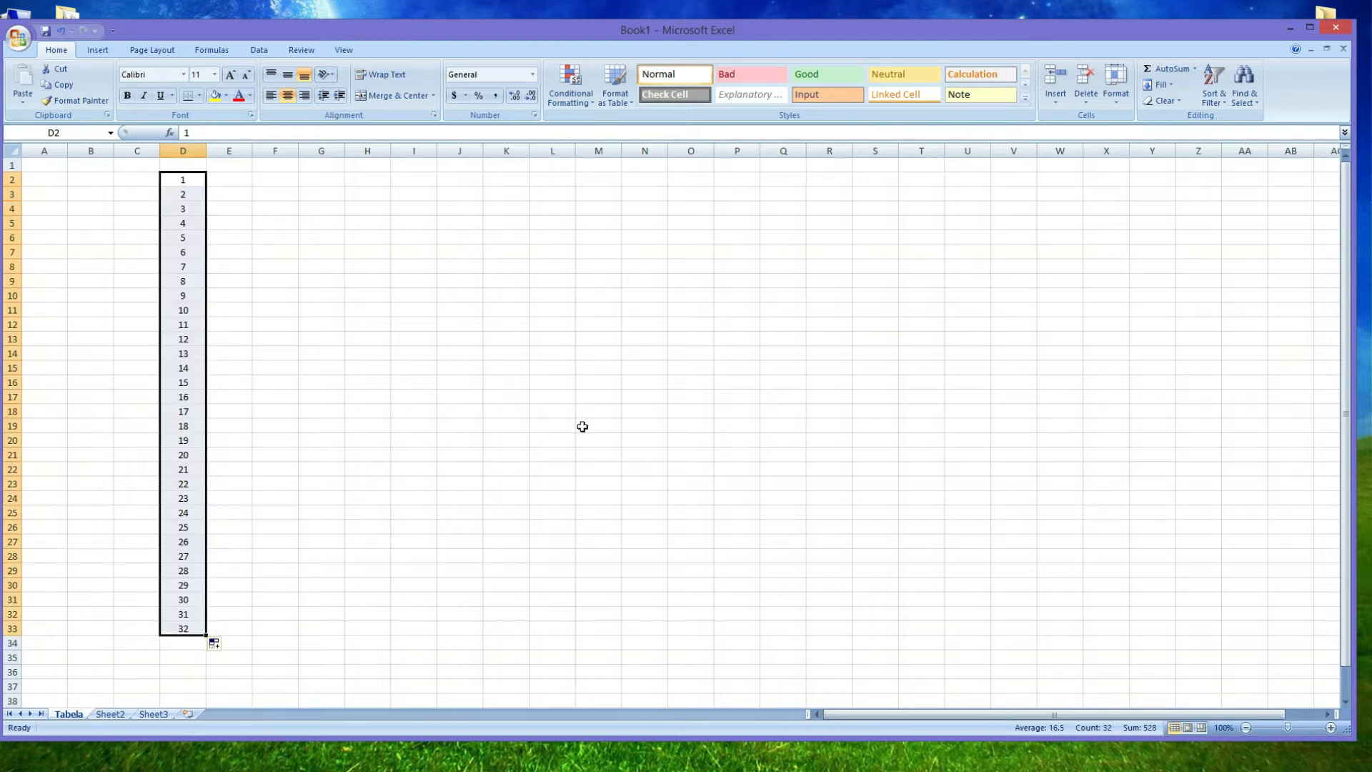
left_click(348, 225)
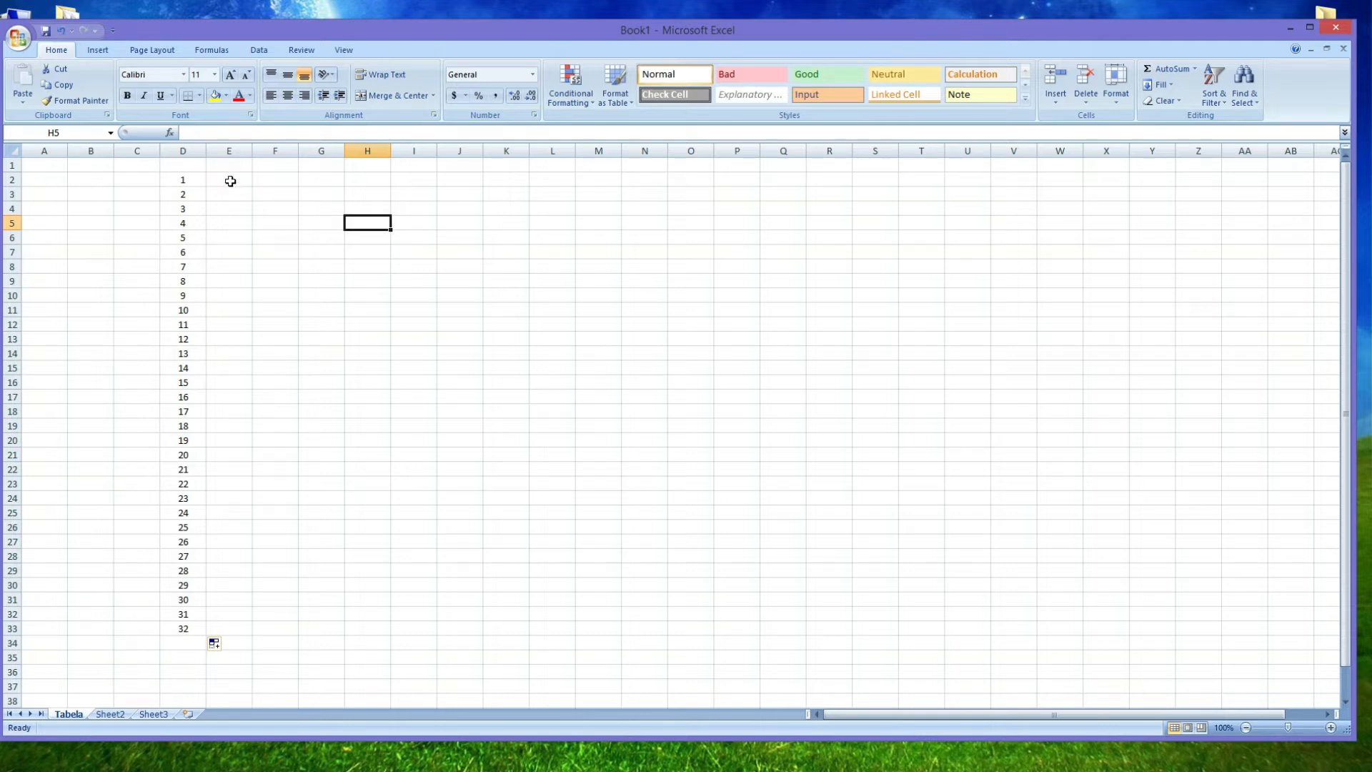
Format all of column E as Date with the 14-Mar-01 type.
left_click(229, 151)
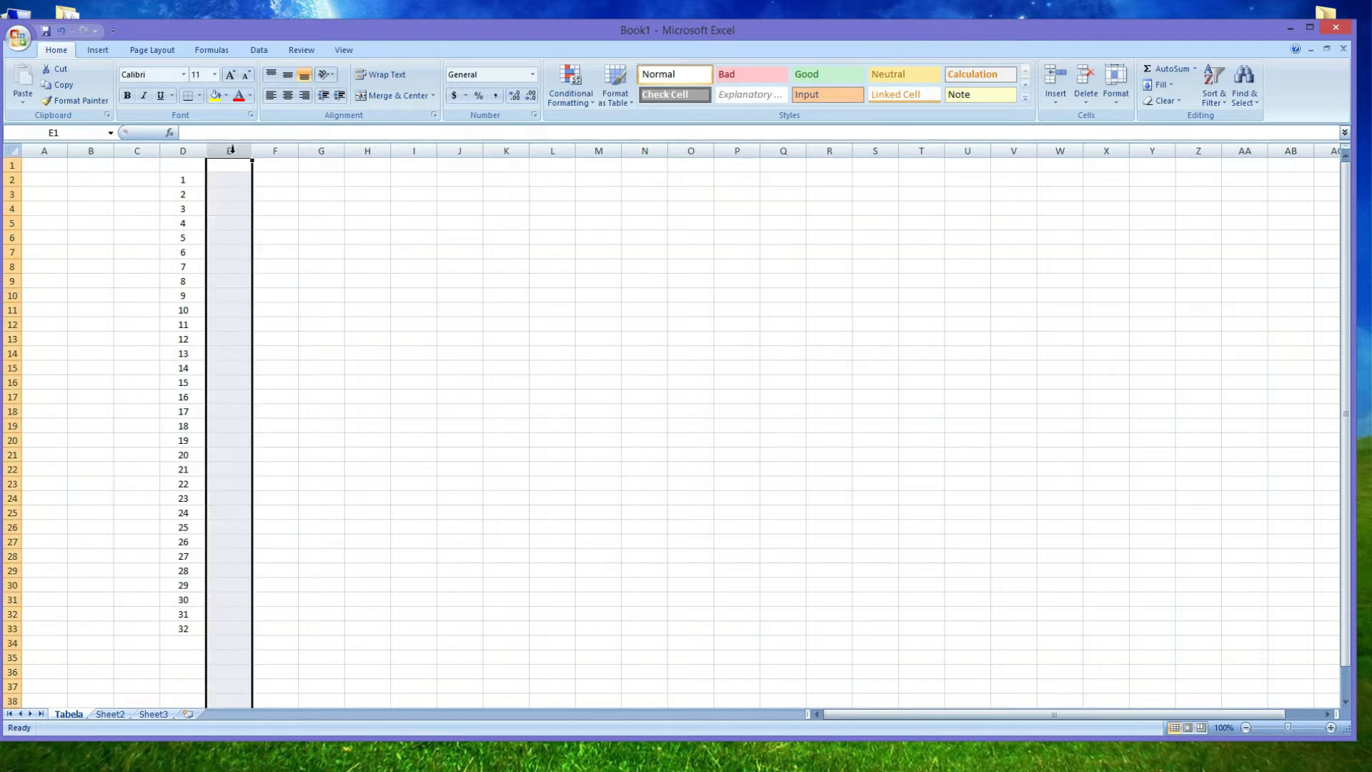
right_click(231, 152)
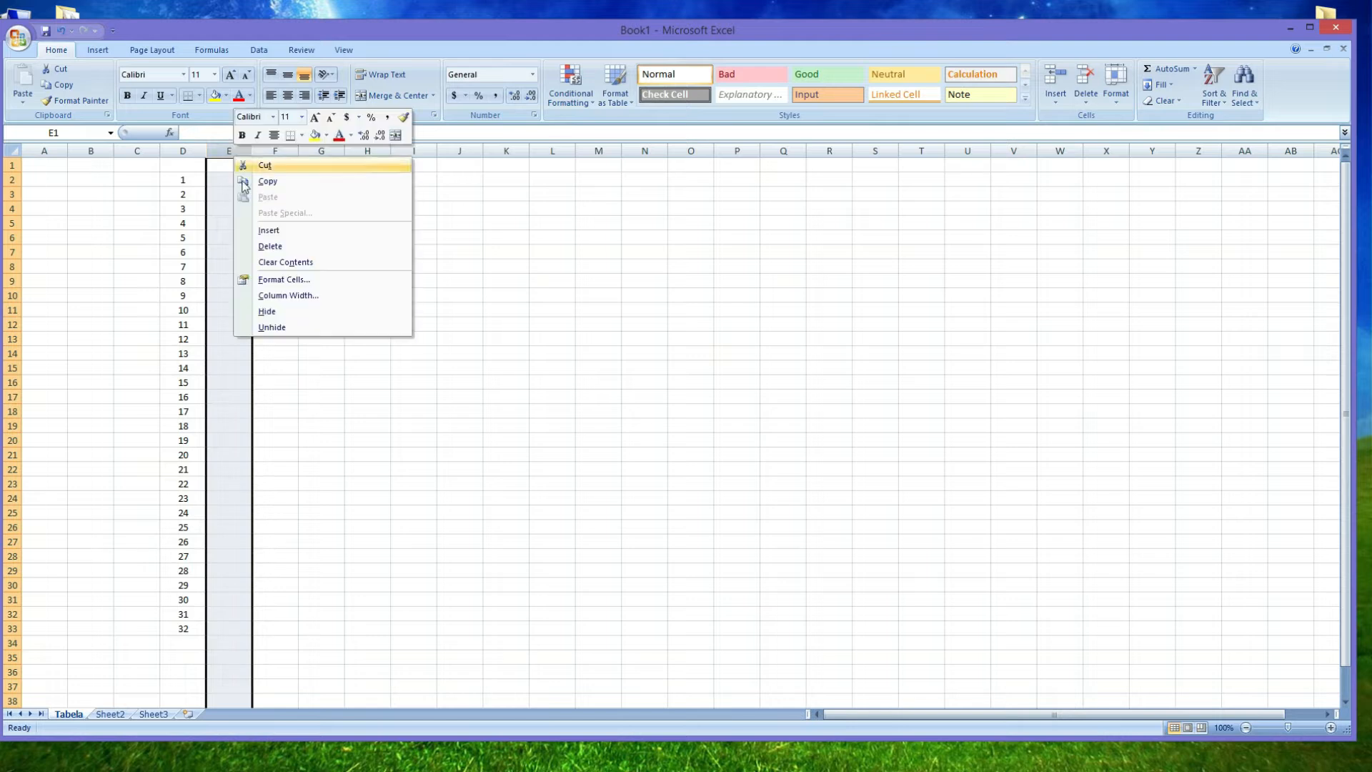
left_click(282, 280)
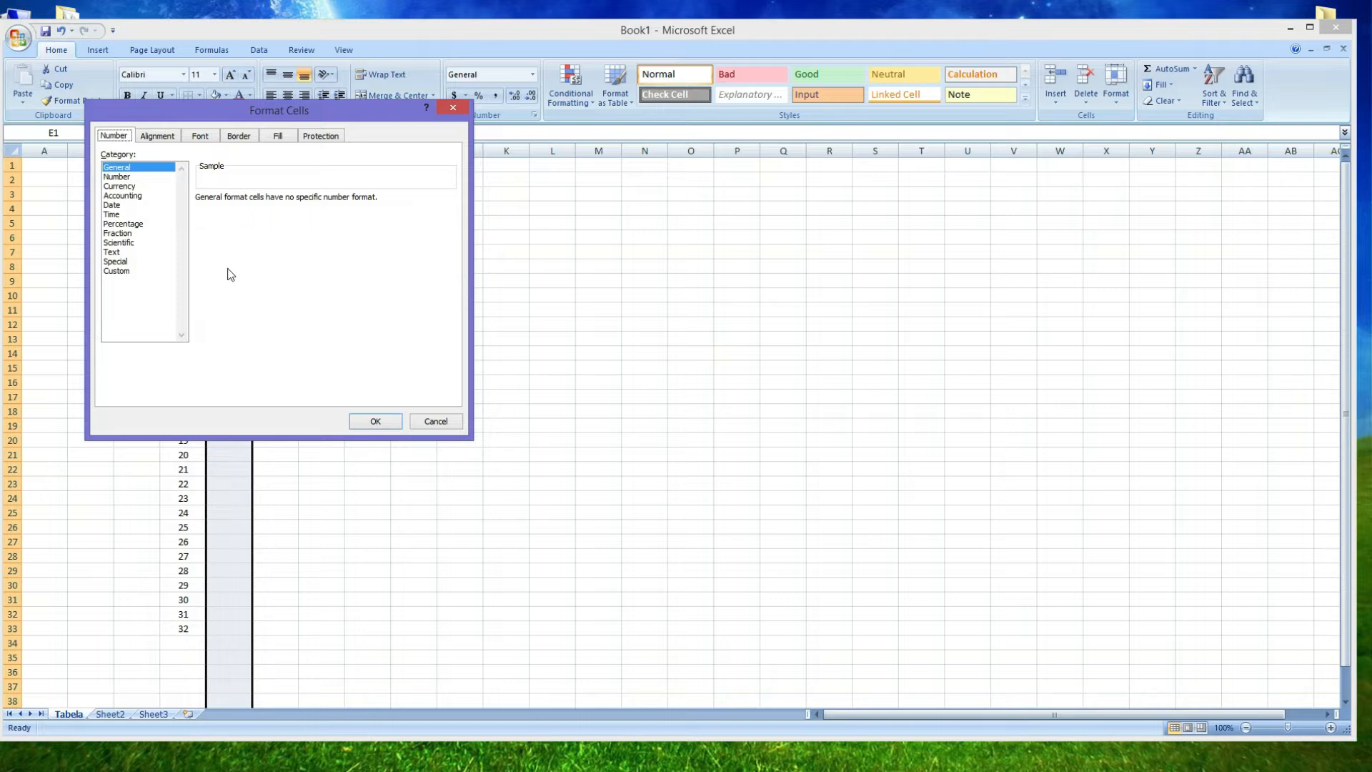
left_click(114, 206)
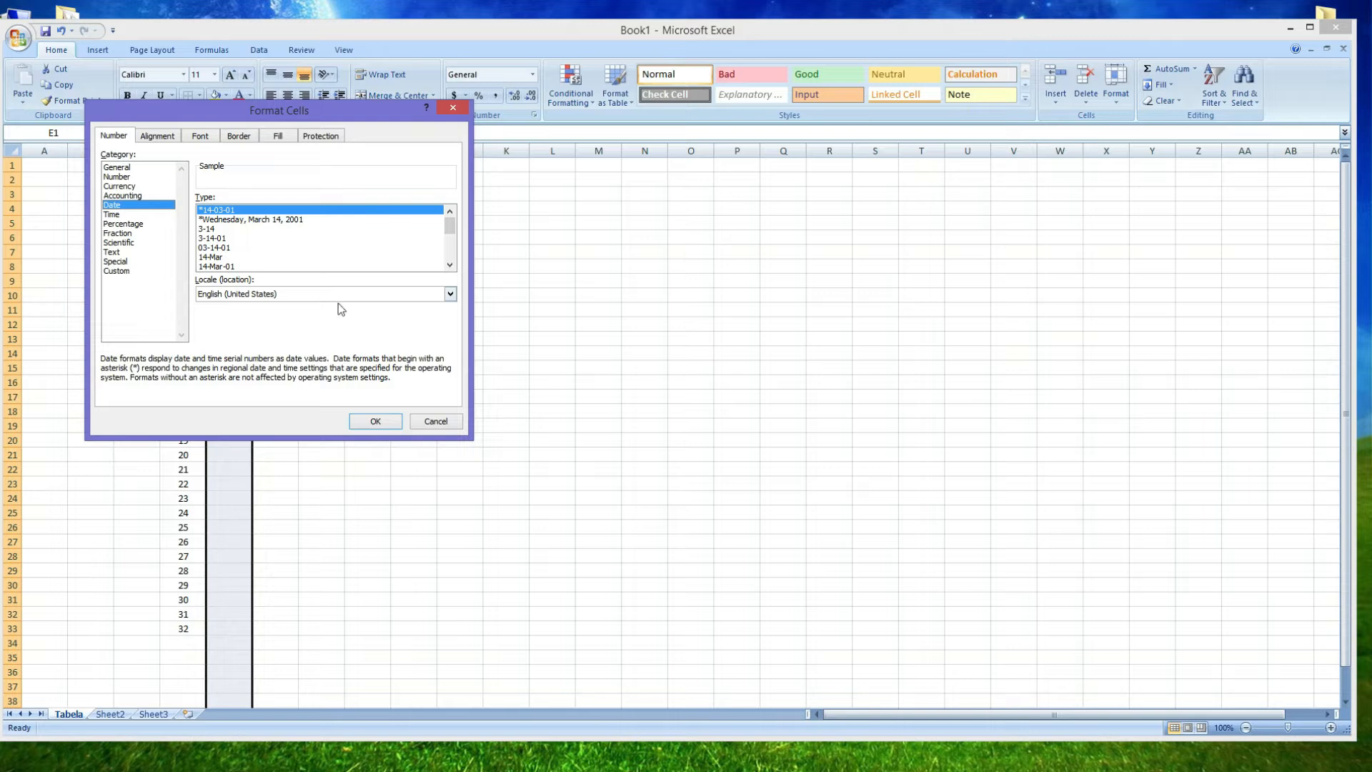
left_click(215, 266)
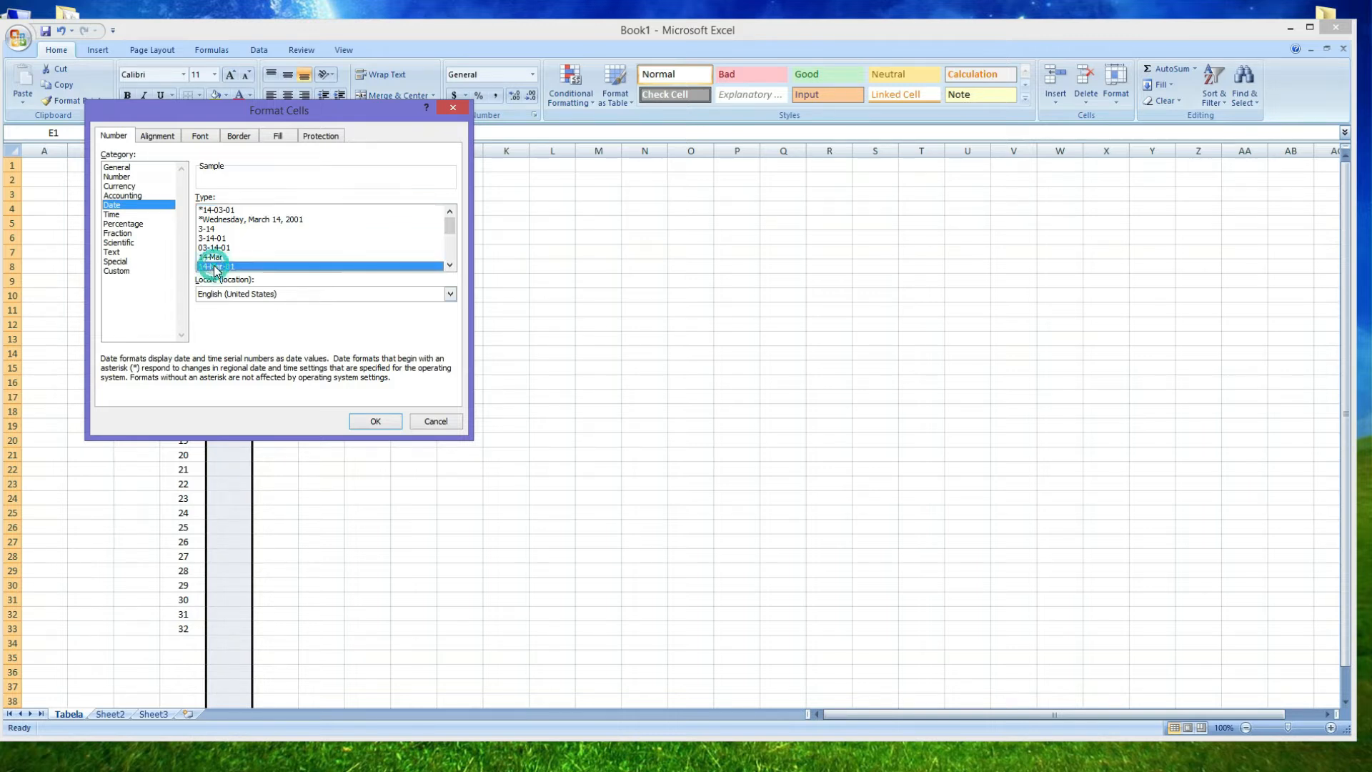
left_click(376, 422)
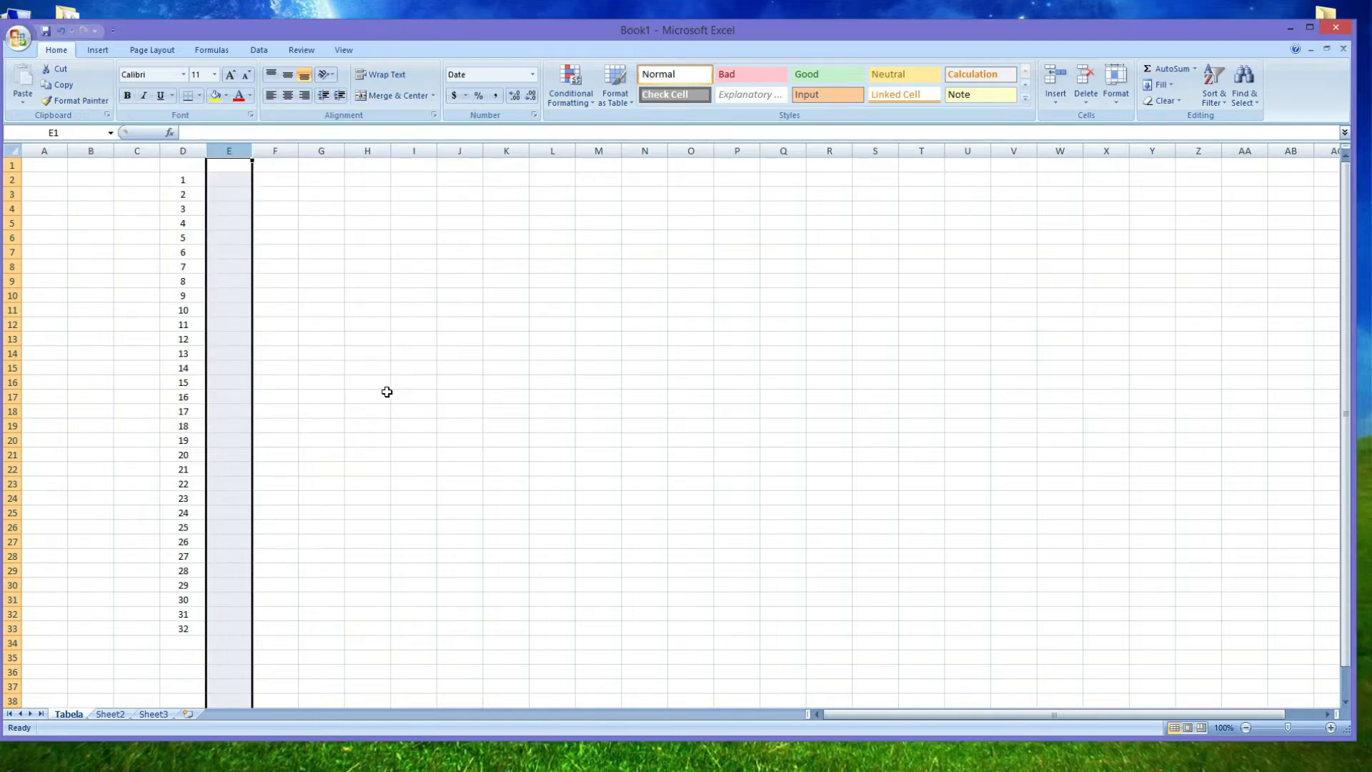
Enter the date 1-1-20 in cell E2, beside the first number.
left_click(214, 180)
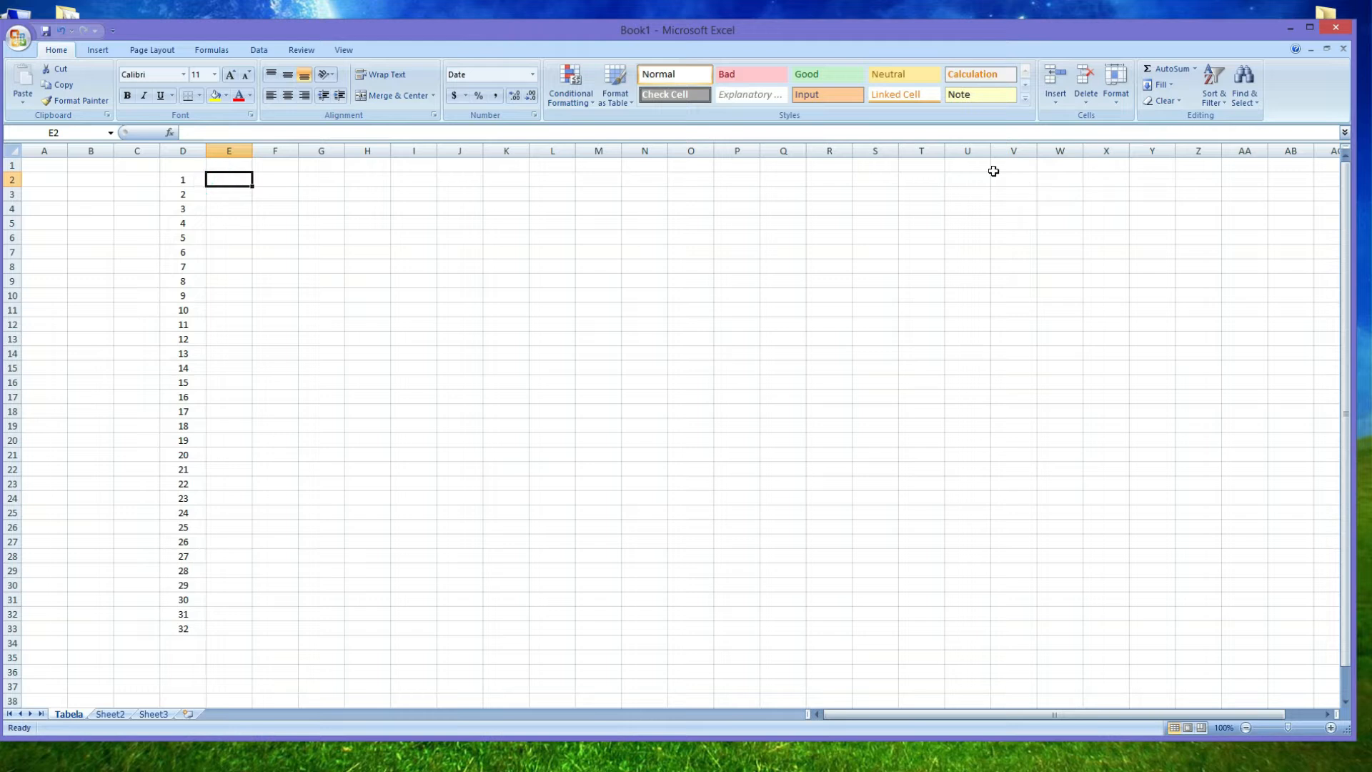
type("1-1-20")
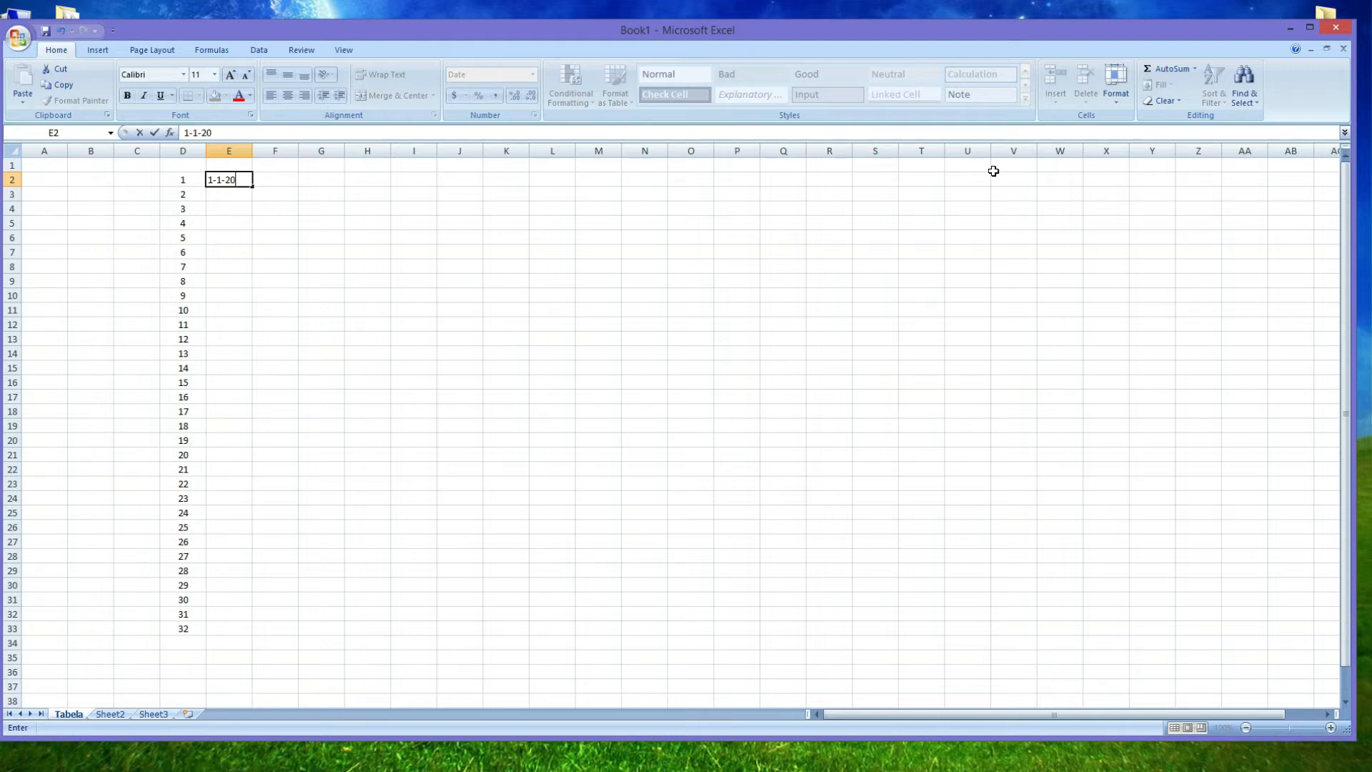
key("Return")
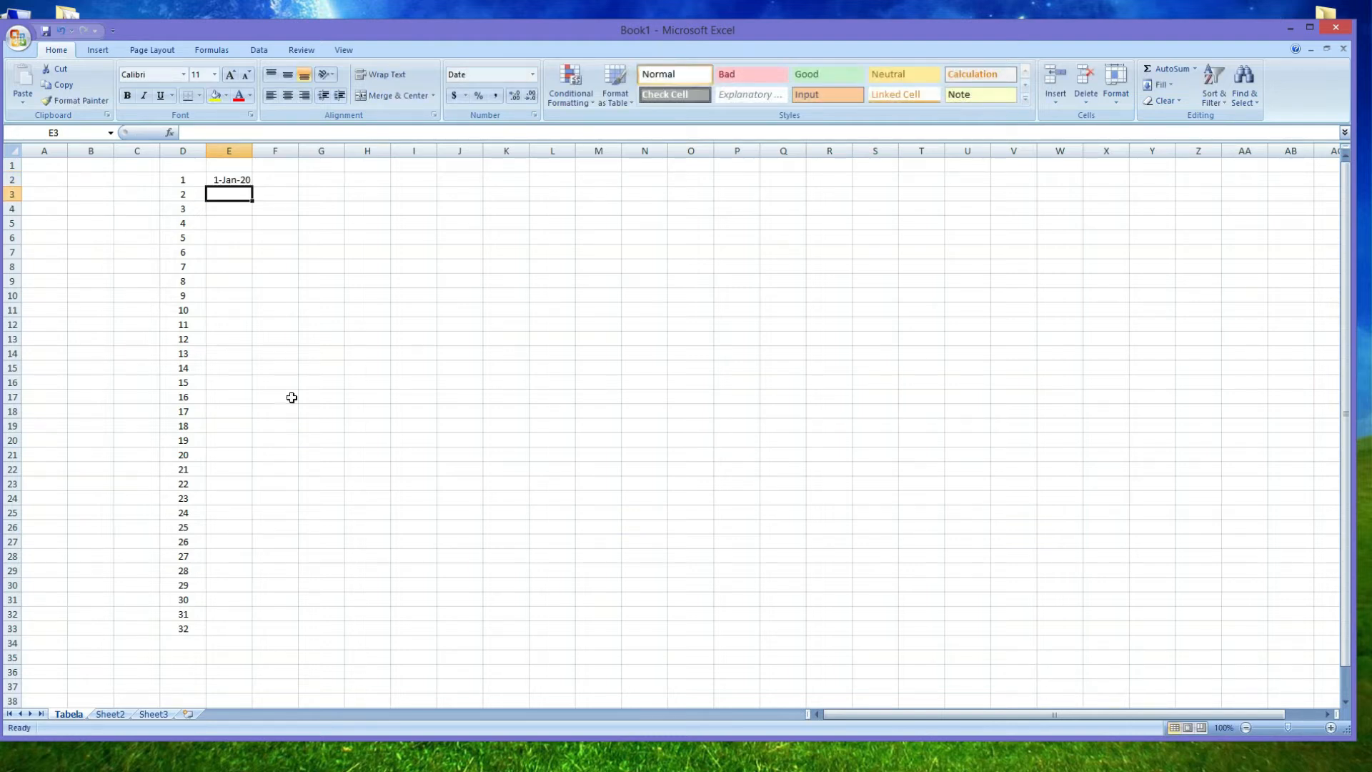
Fill the daily date series from E2 down to E33, ending at 1-Feb-20.
left_click(235, 181)
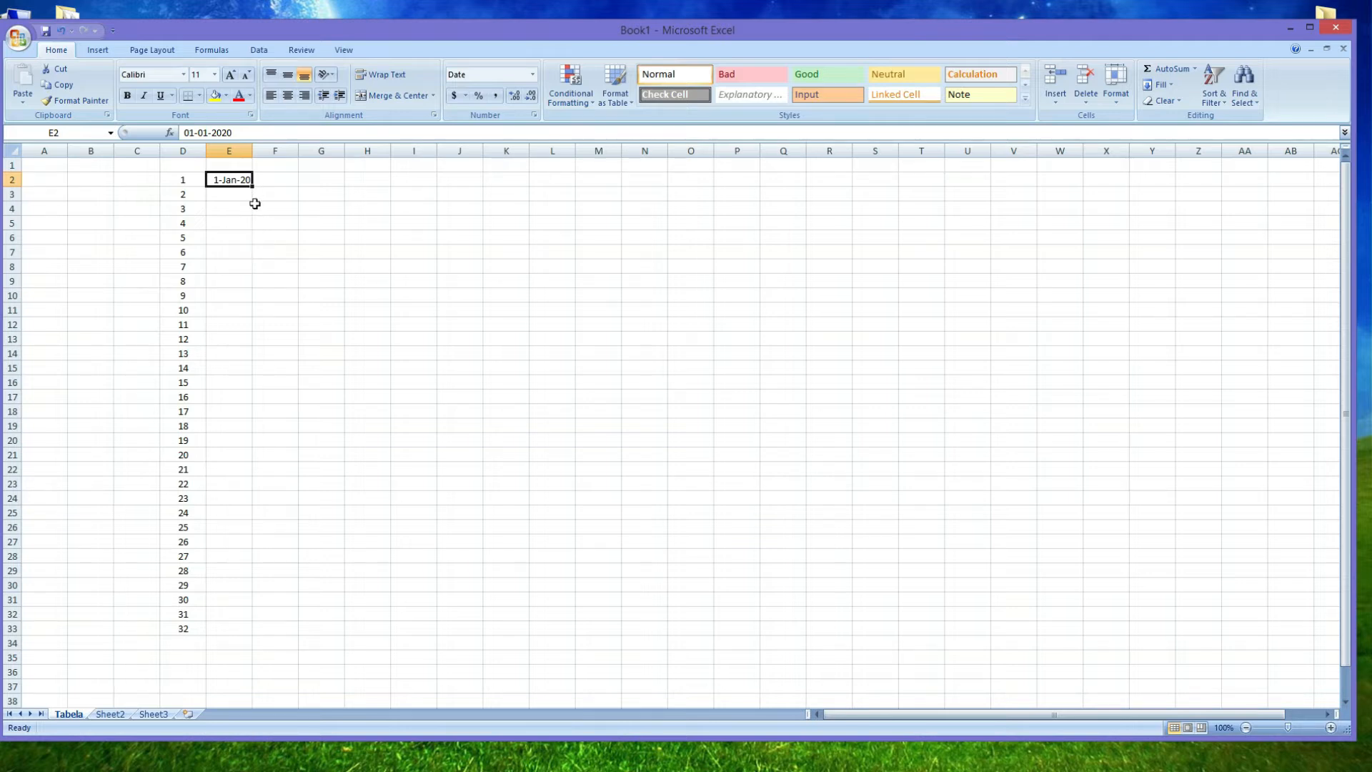
left_click_drag(253, 187, 283, 616)
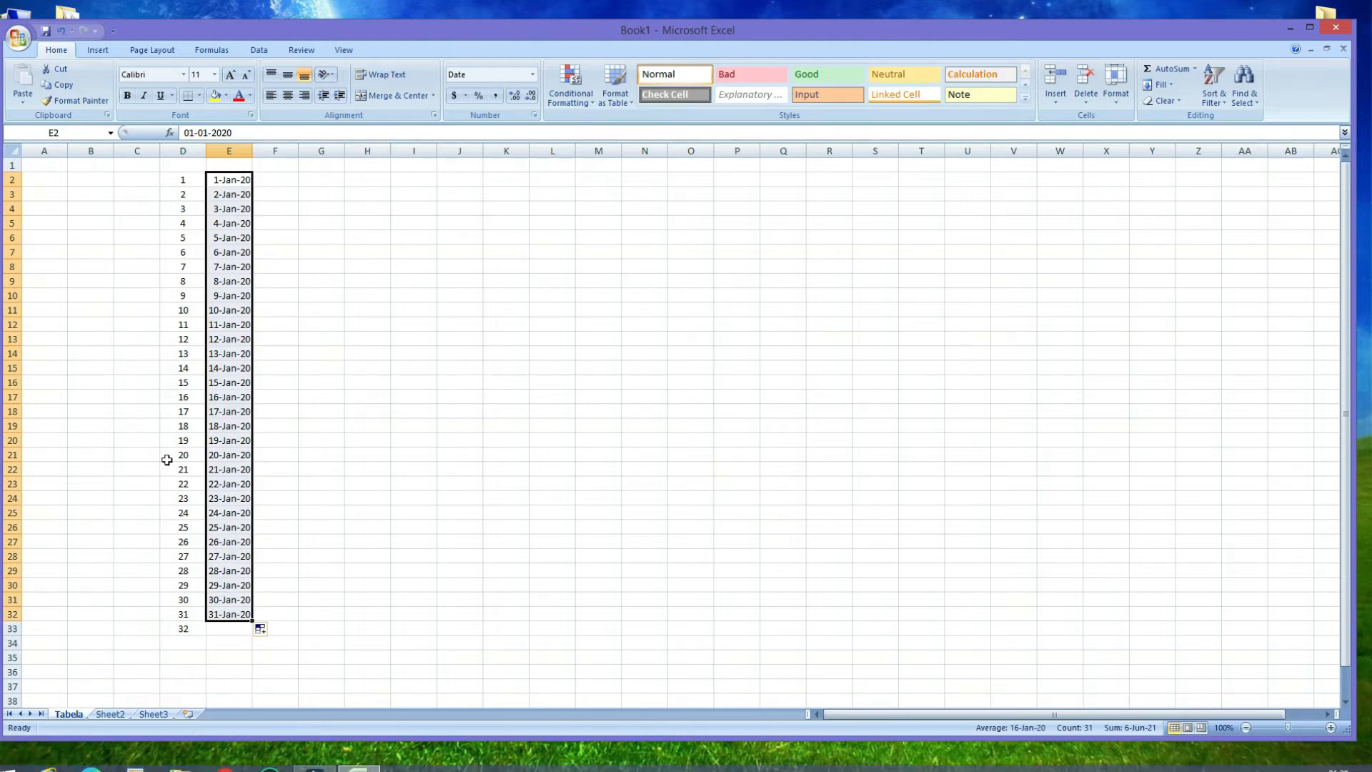
left_click(243, 615)
left_click_drag(250, 628, 251, 635)
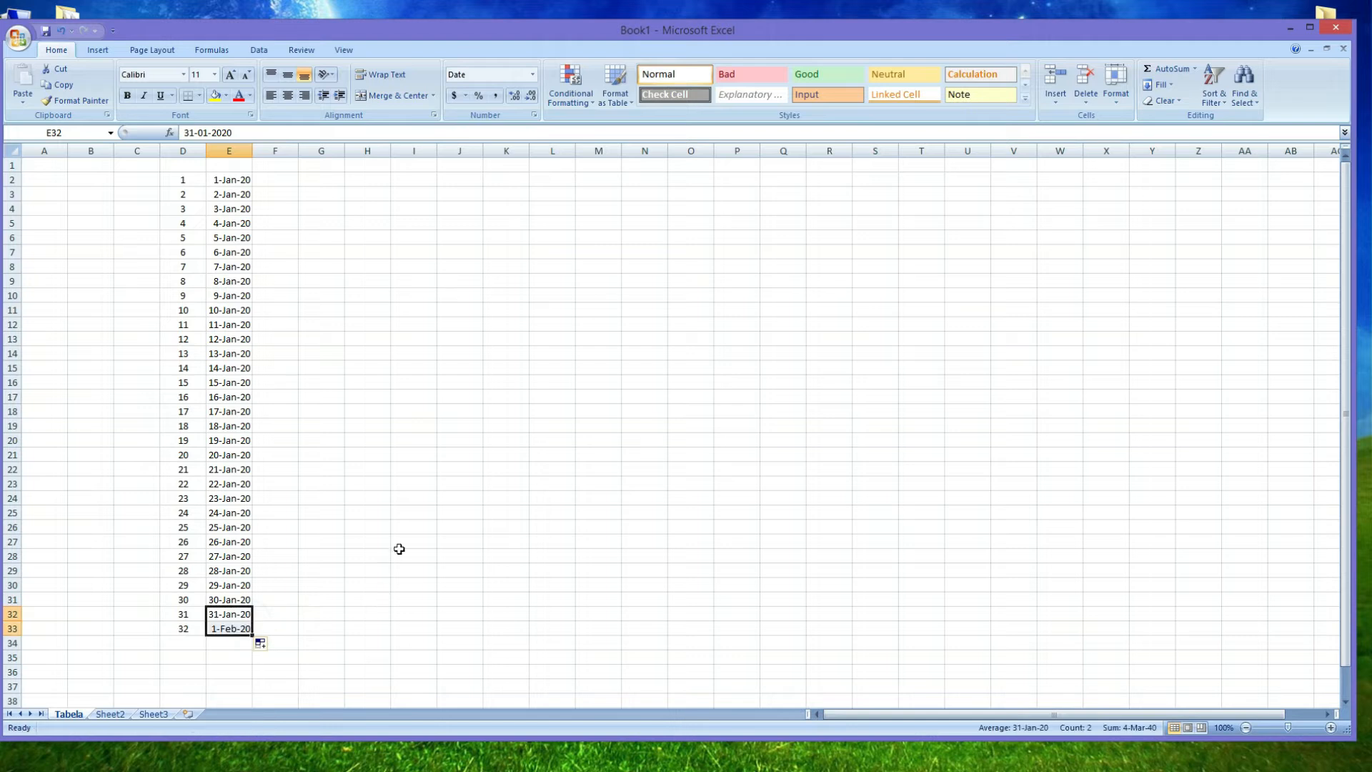
left_click(569, 279)
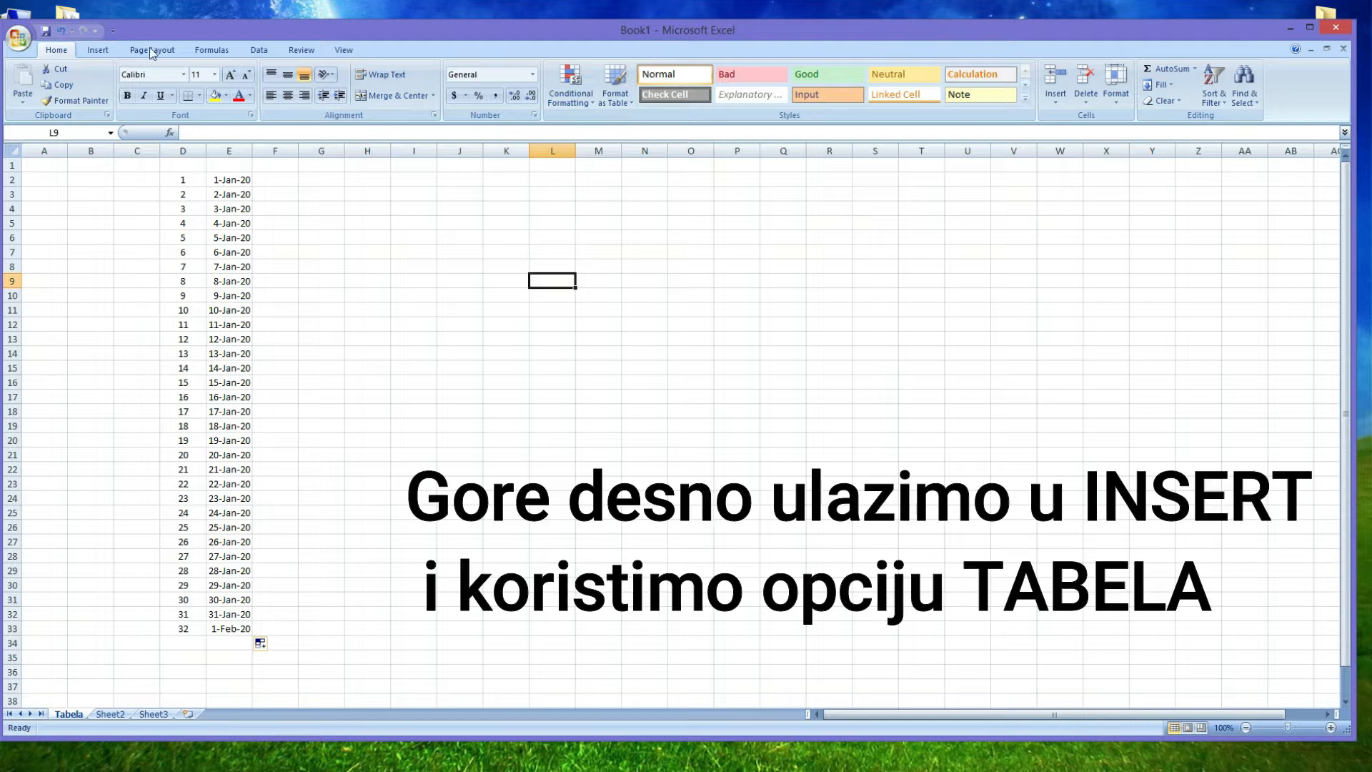
Create a table from the range D2:Q33, leaving the option for existing headers off.
left_click(97, 51)
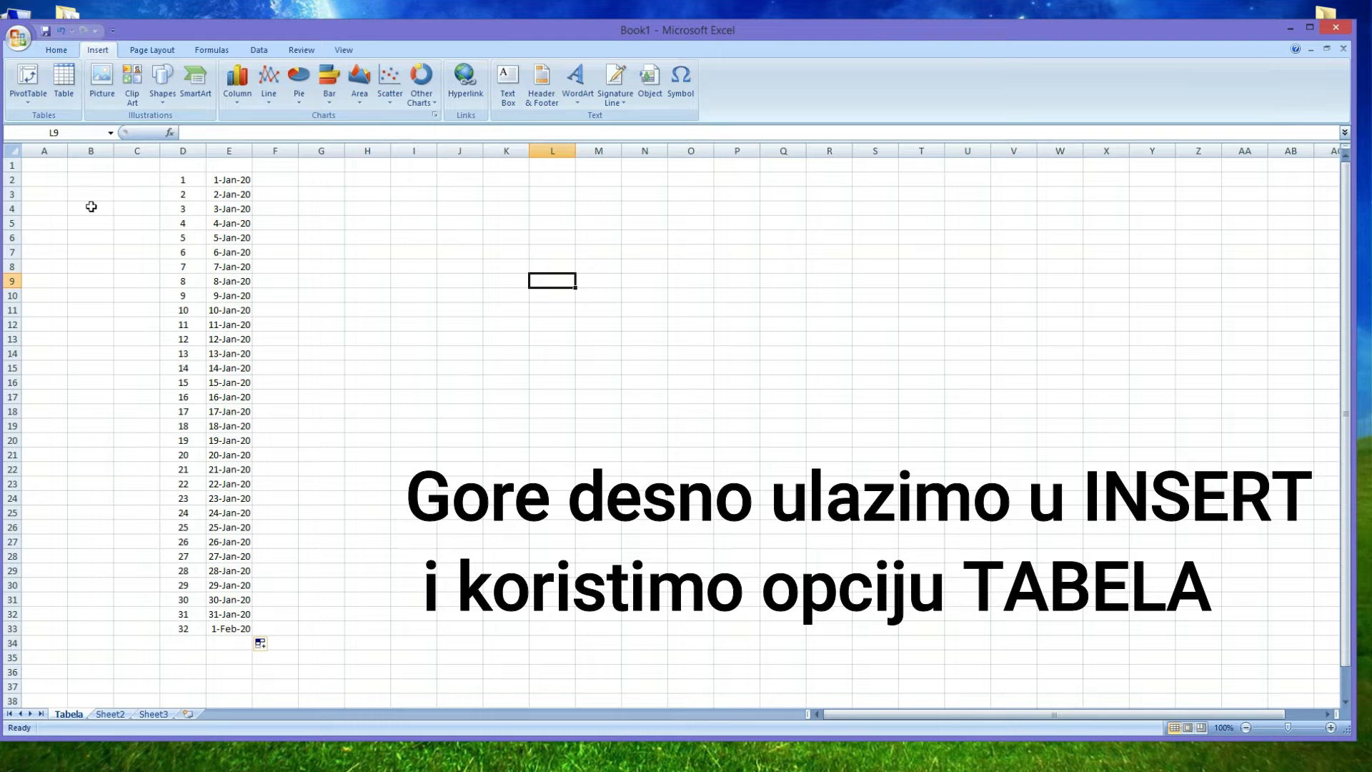
left_click(63, 87)
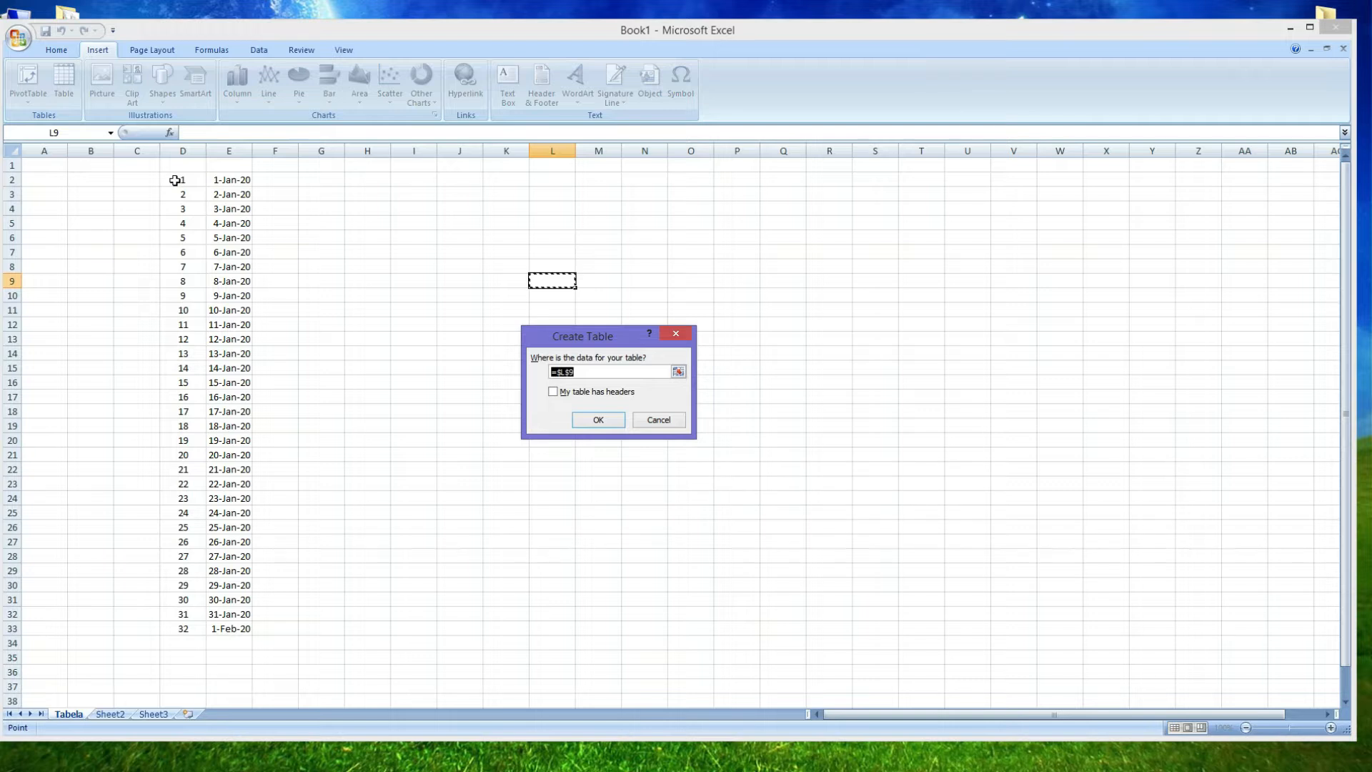
left_click_drag(174, 181, 760, 627)
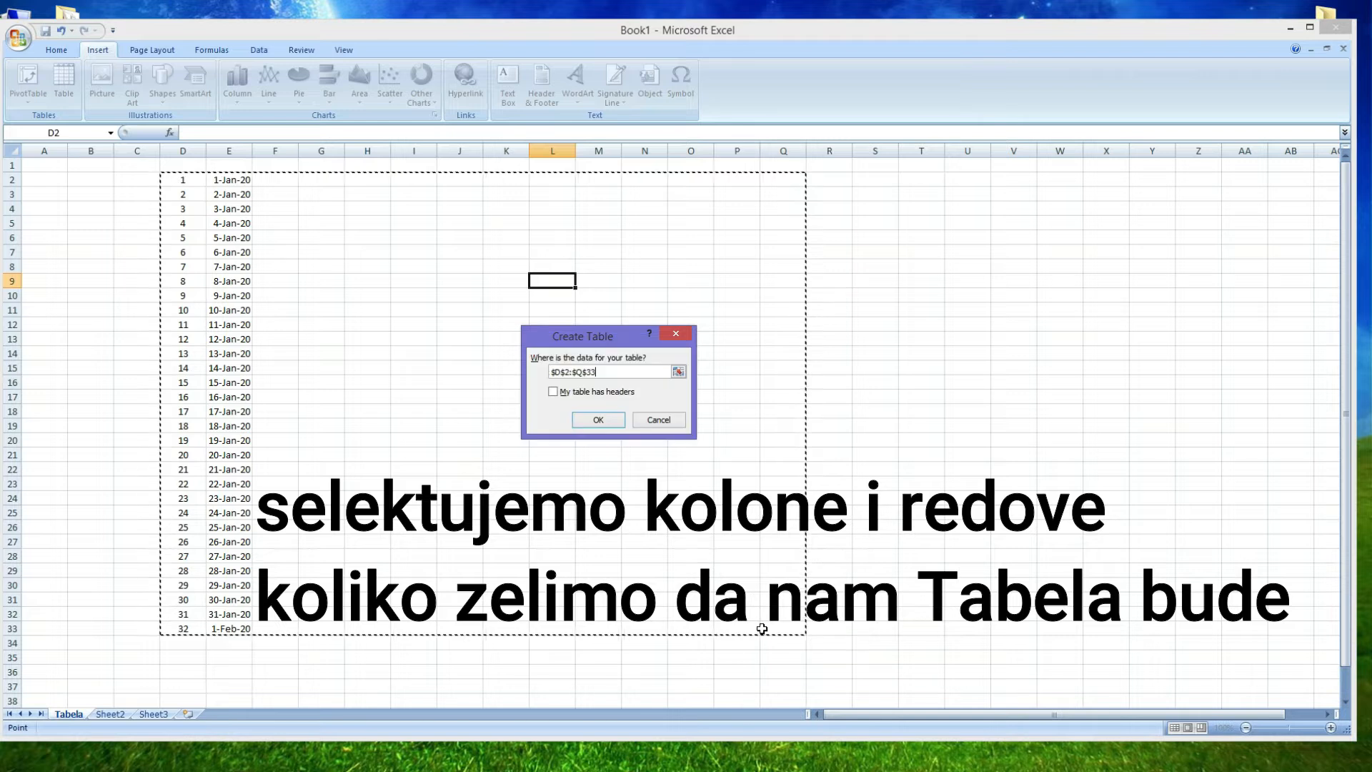
left_click(600, 421)
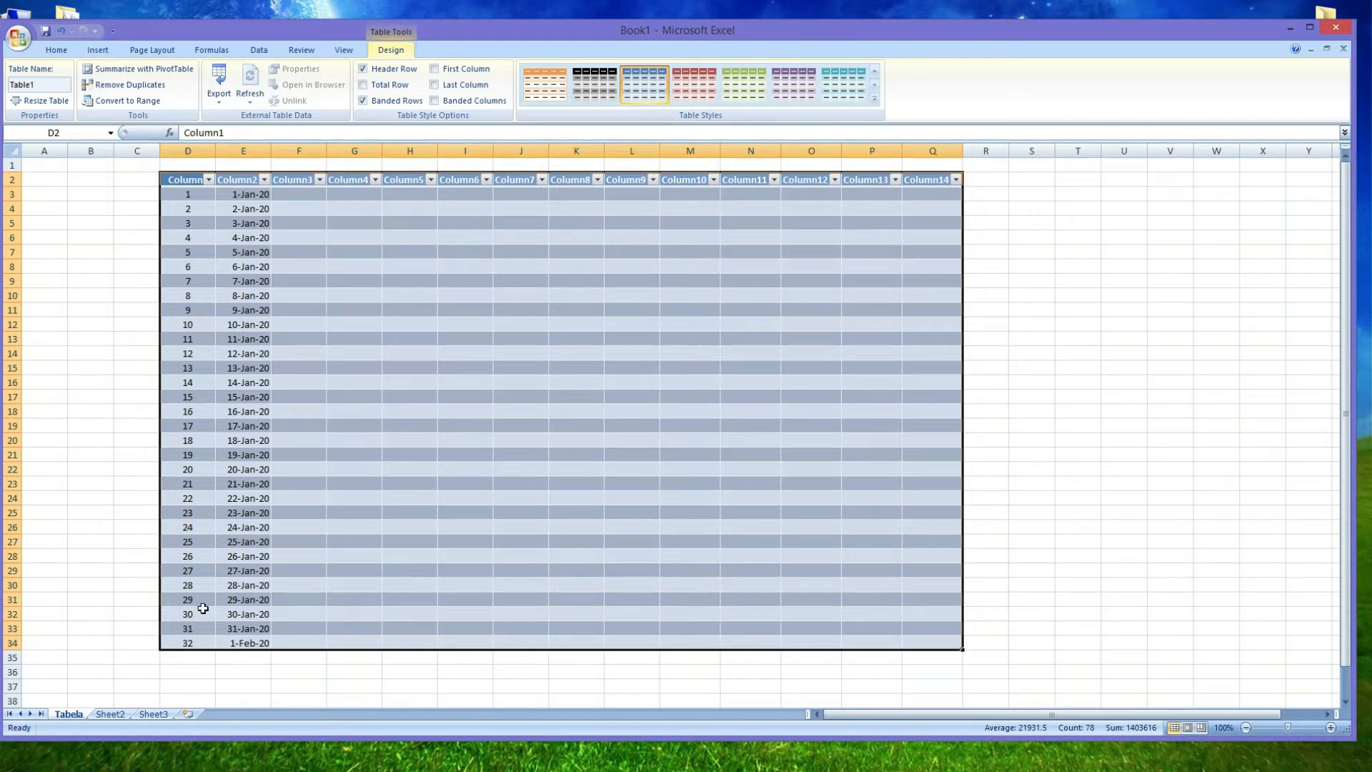
left_click(188, 180)
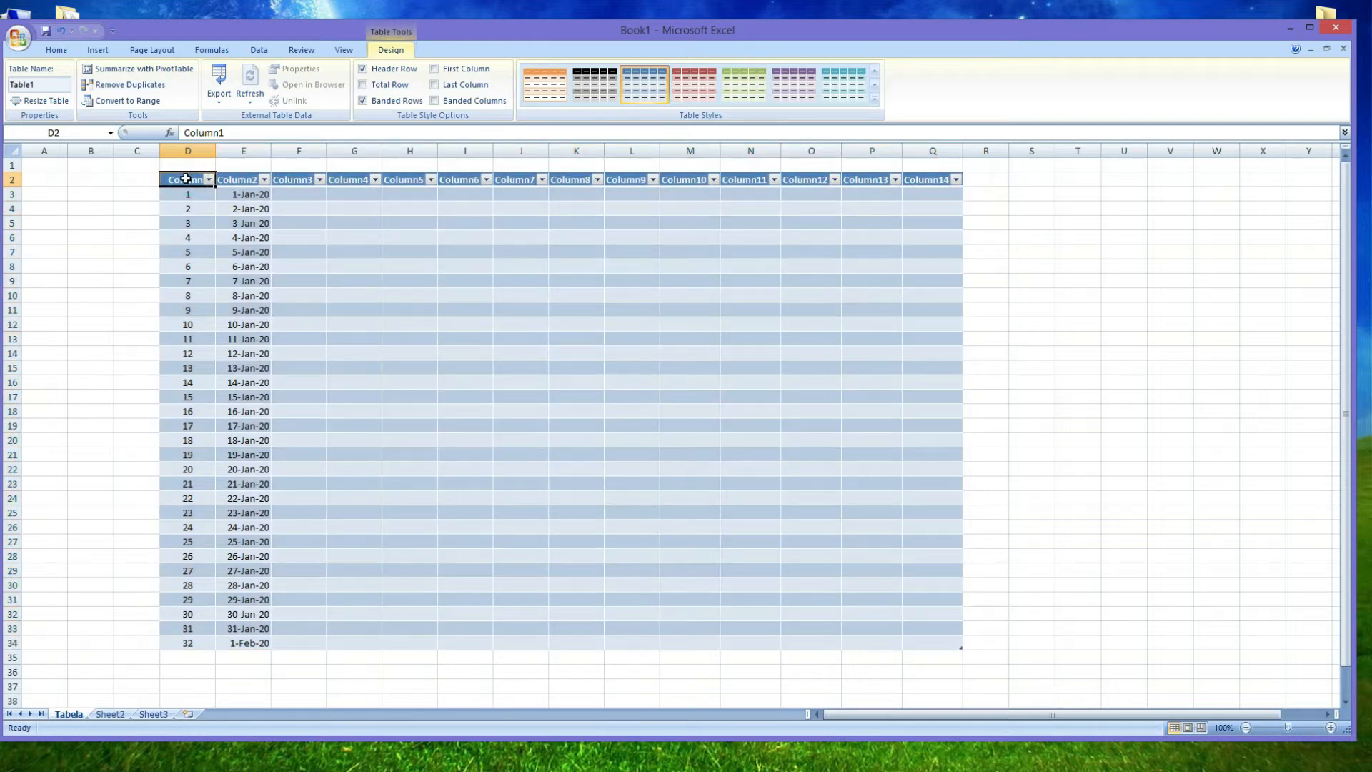
double_click(187, 181)
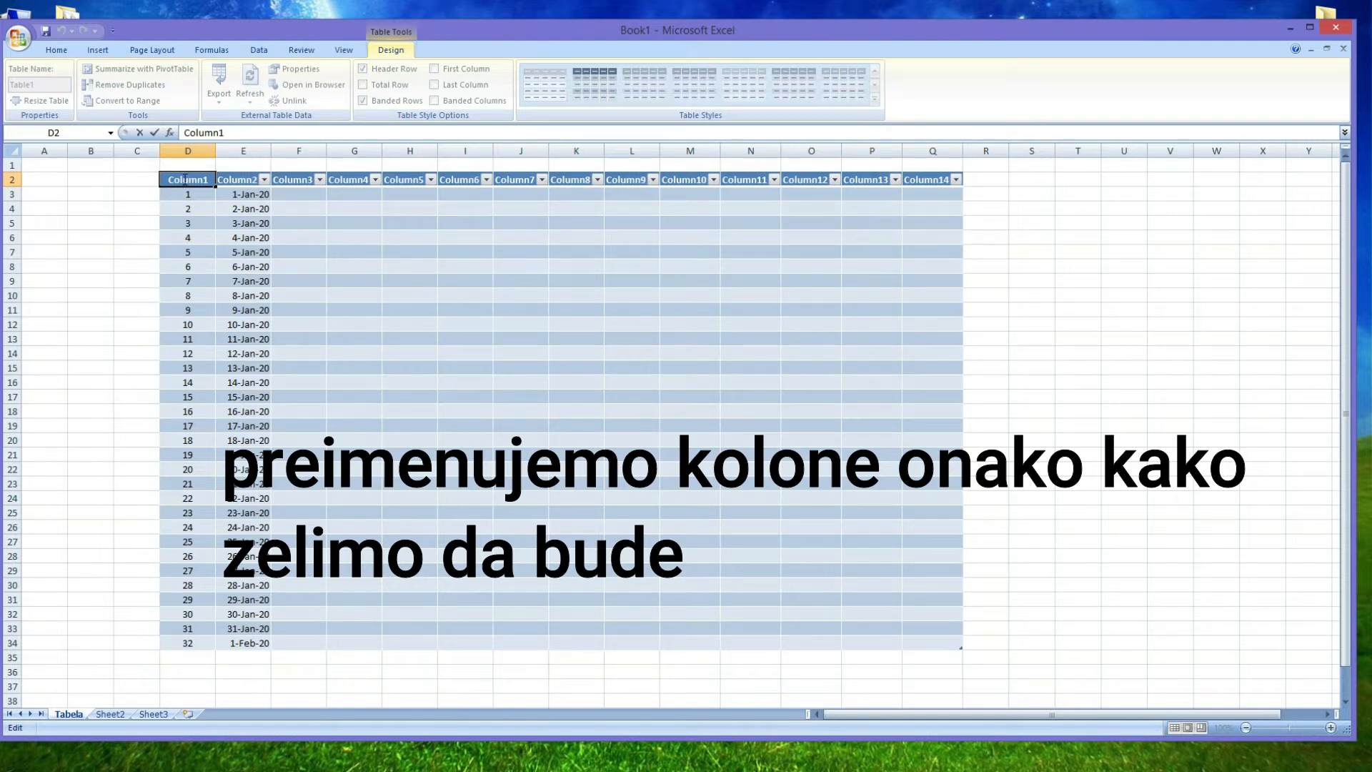
left_click(243, 181)
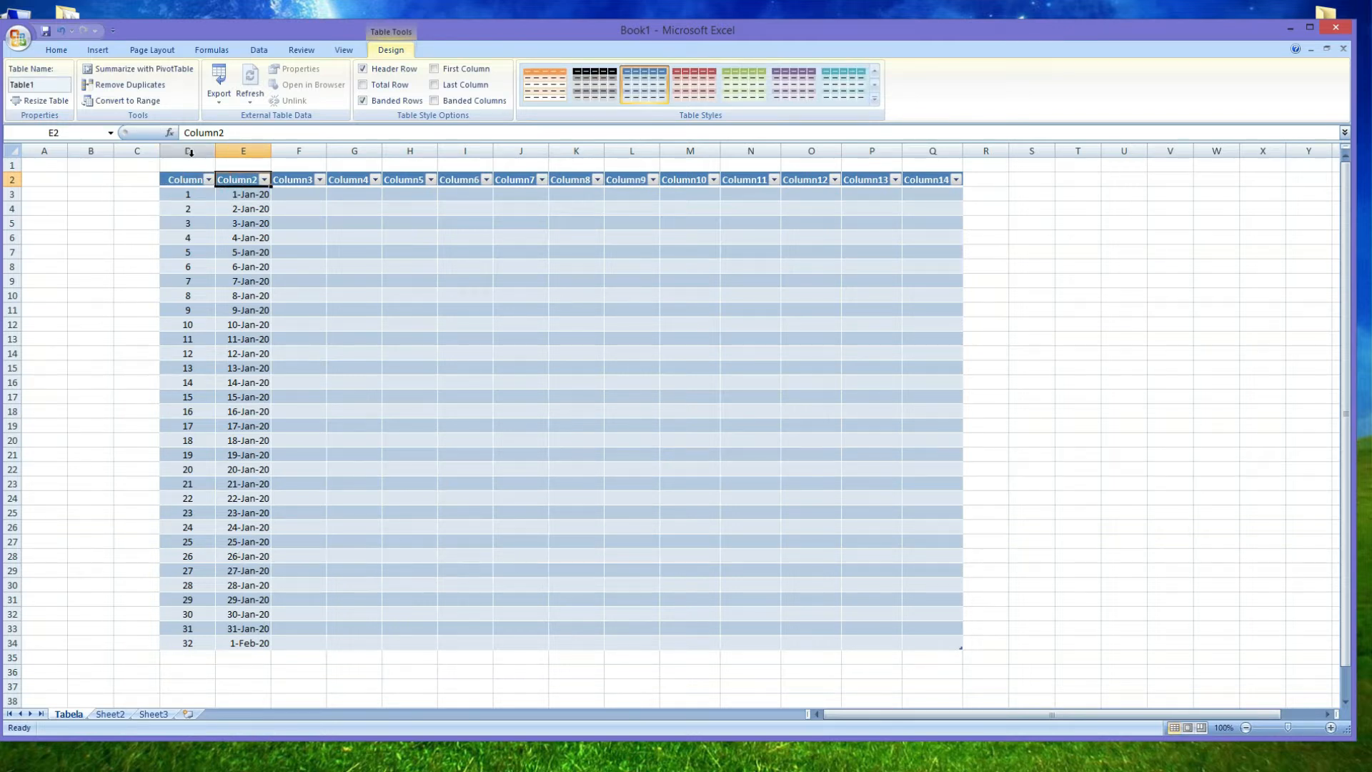
Widen columns D through Q equally so the full header names fit beside their filter arrows.
left_click_drag(182, 151, 929, 146)
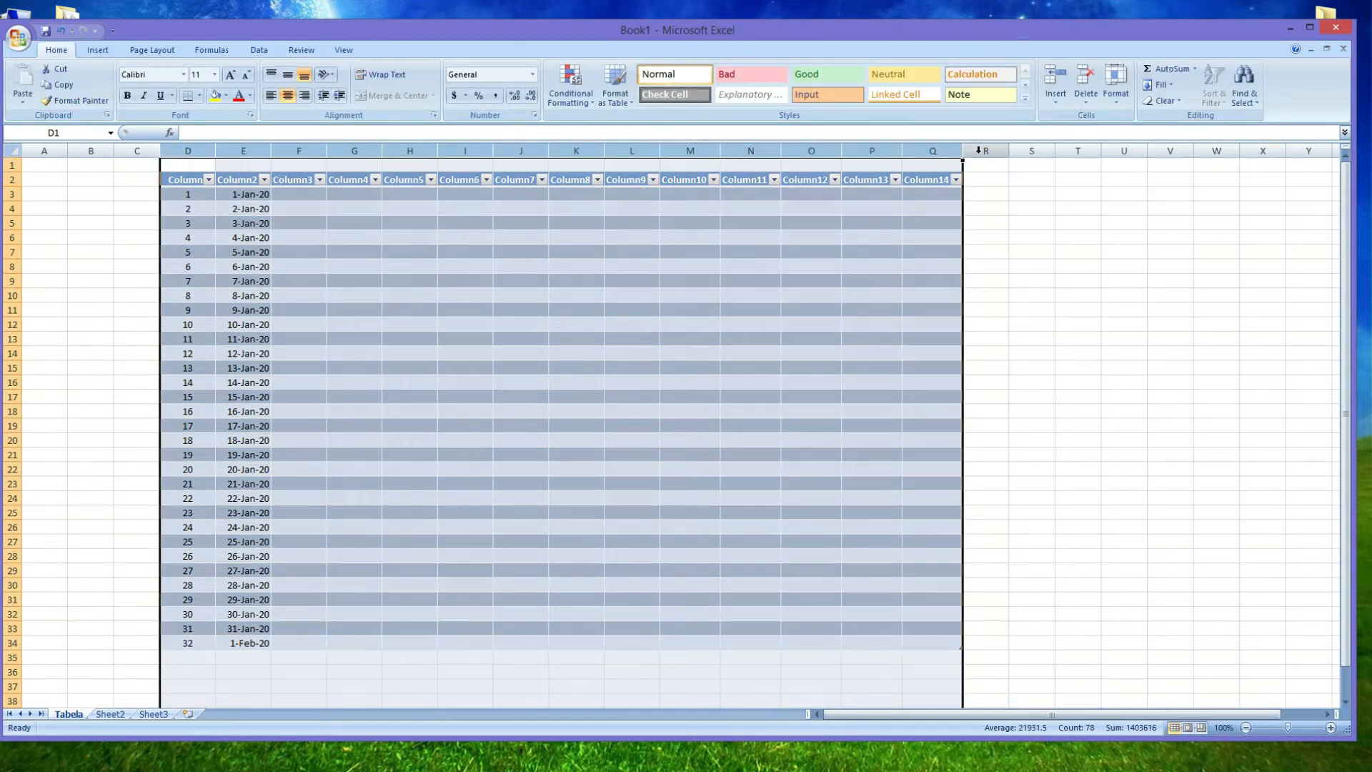
left_click_drag(964, 153, 977, 148)
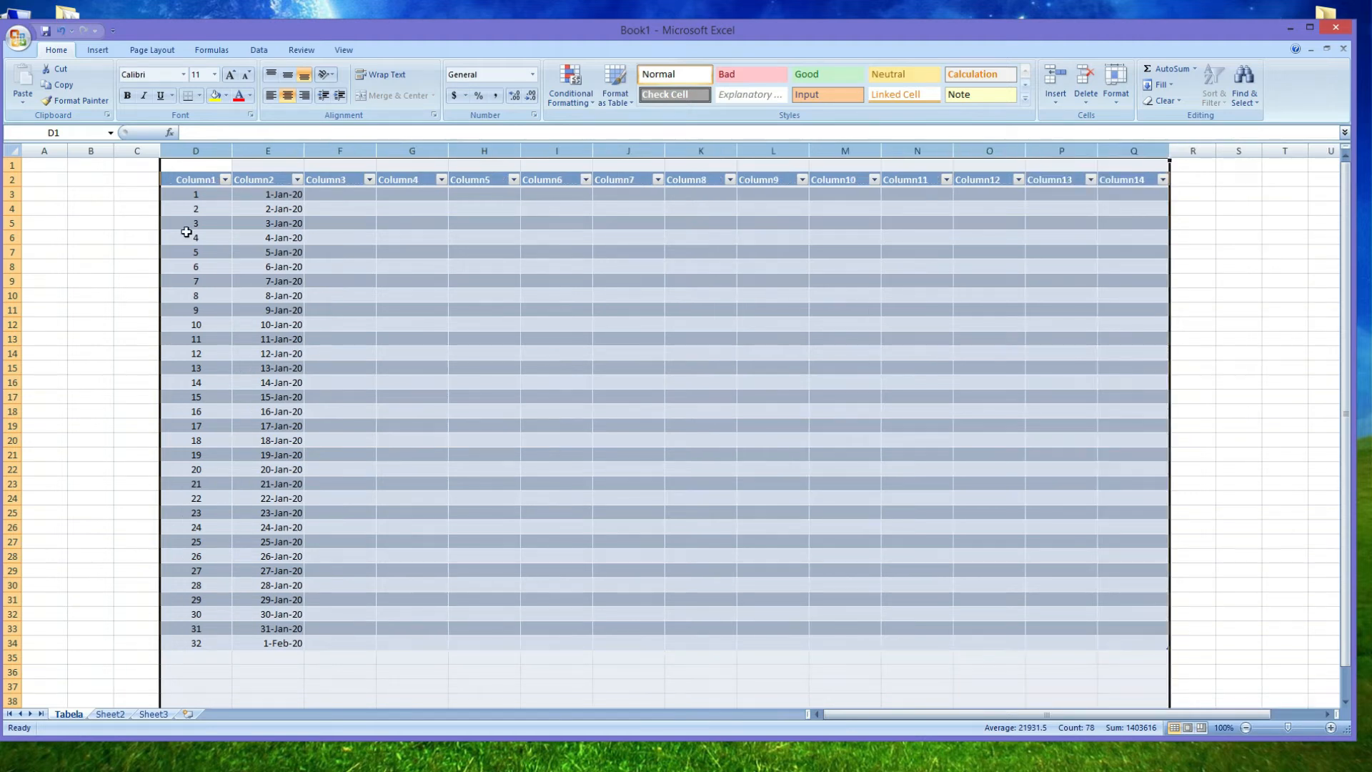
left_click(201, 181)
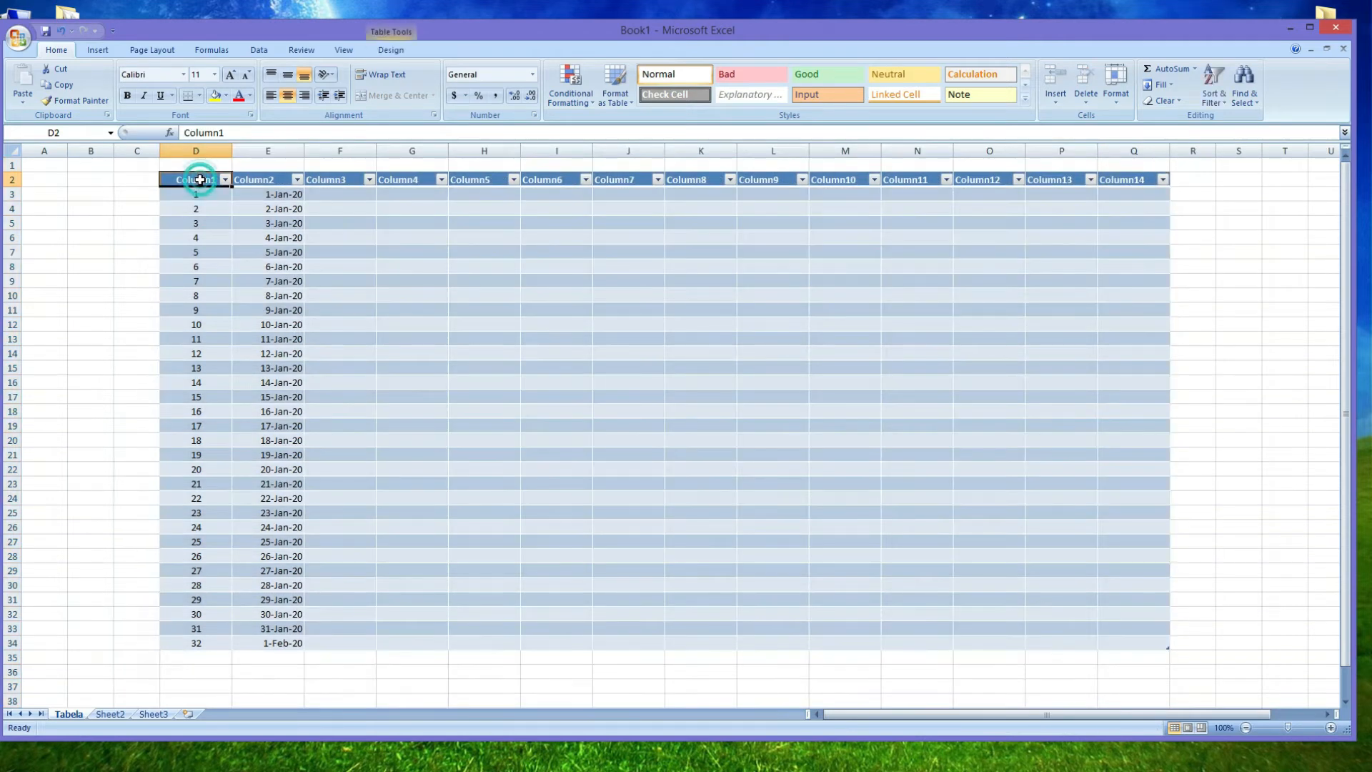
Clear the default header text in cell D2, above the numbered rows.
right_click(202, 182)
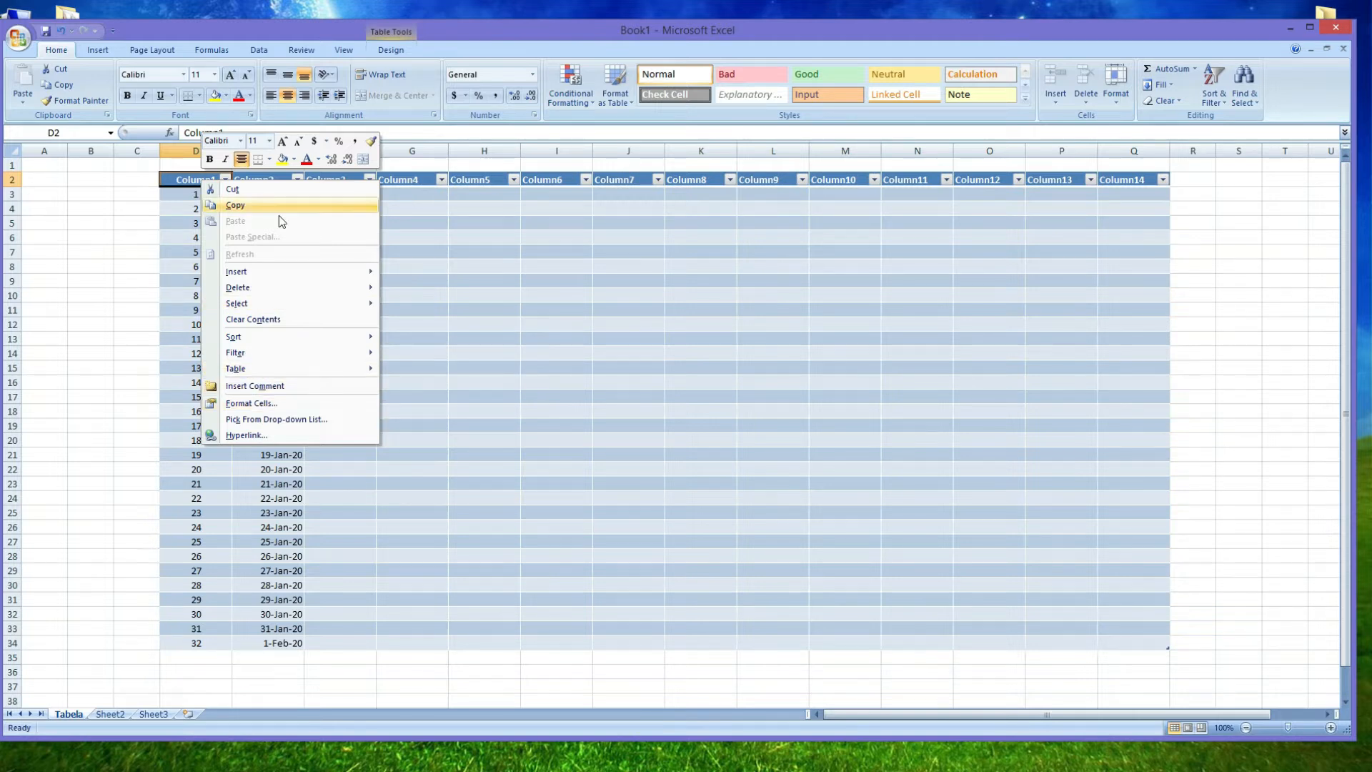
left_click(488, 230)
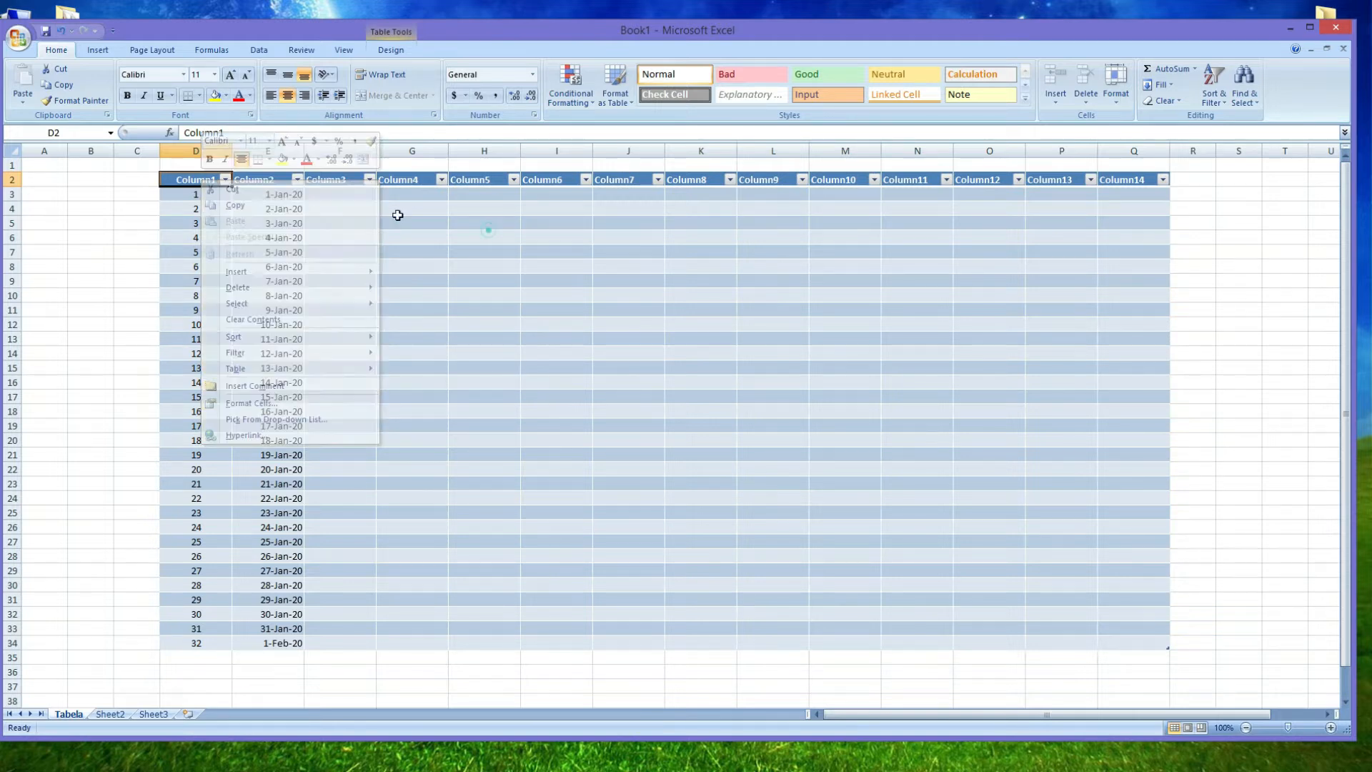
double_click(188, 180)
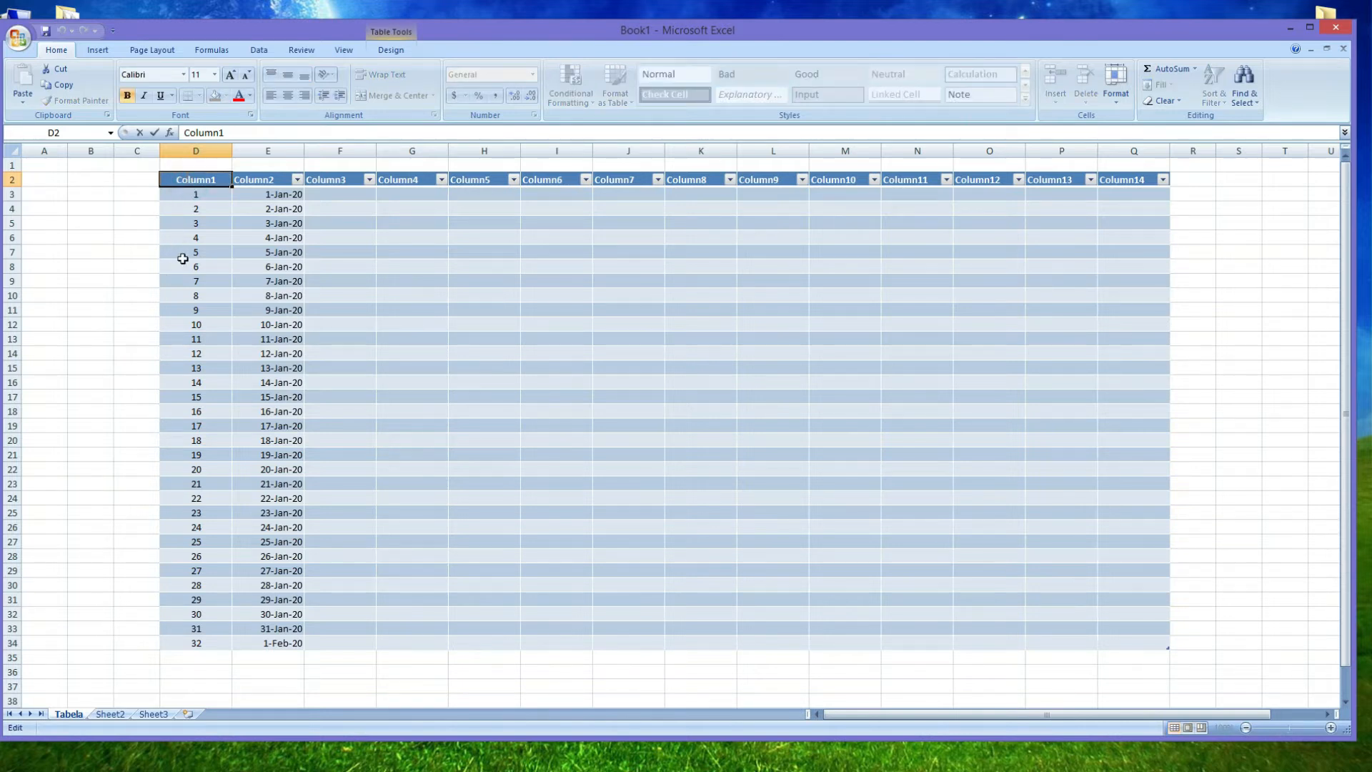
type("D")
left_click_drag(220, 182, 165, 187)
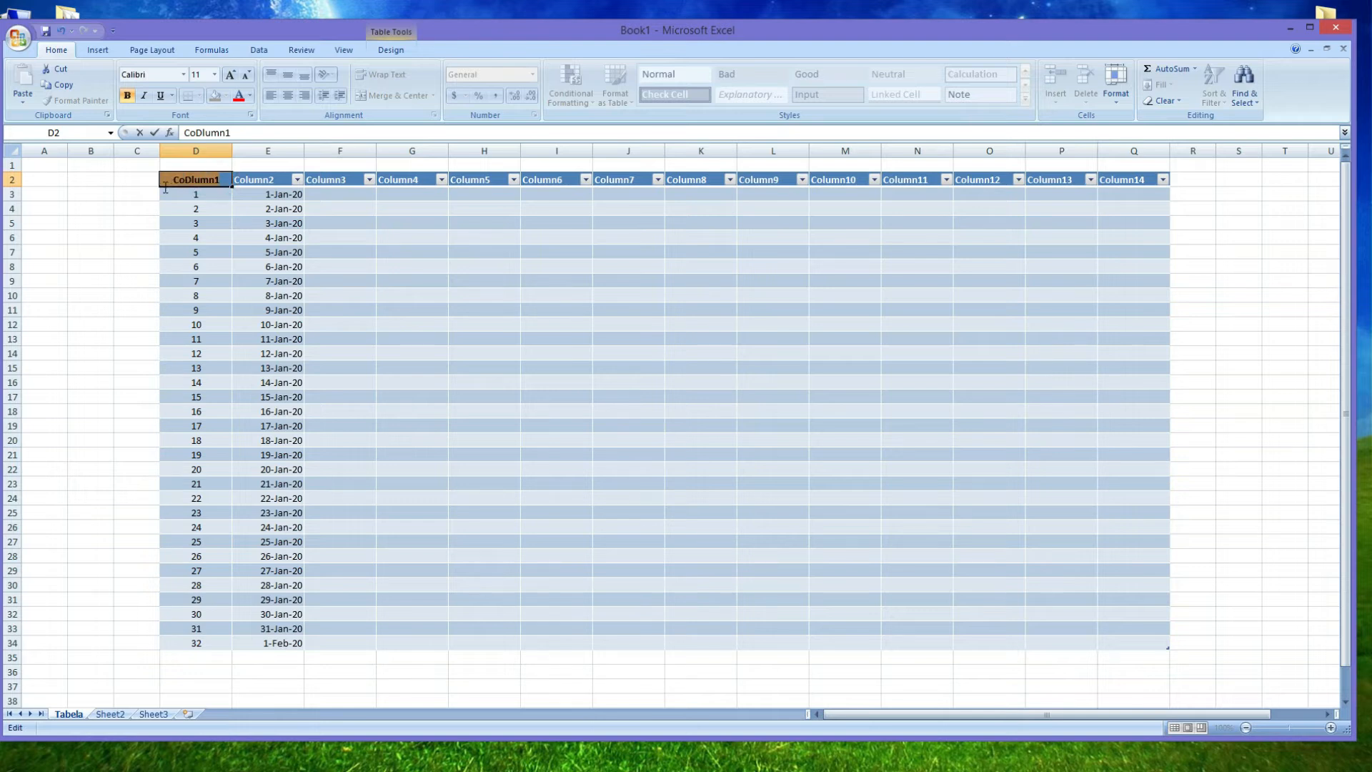
key("BackSpace")
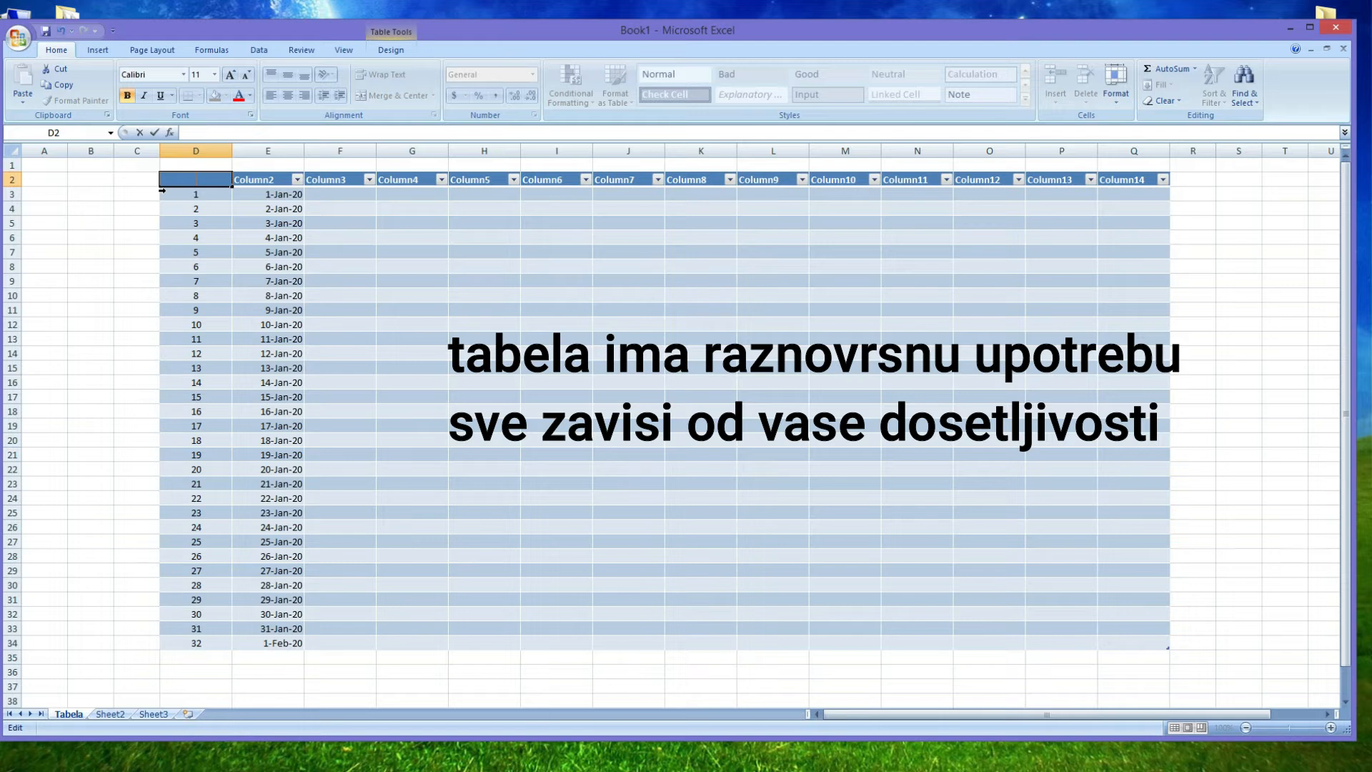
type("Datum")
key("BackSpace")
key("BackSpace")
key("BackSpace")
key("BackSpace")
key("BackSpace")
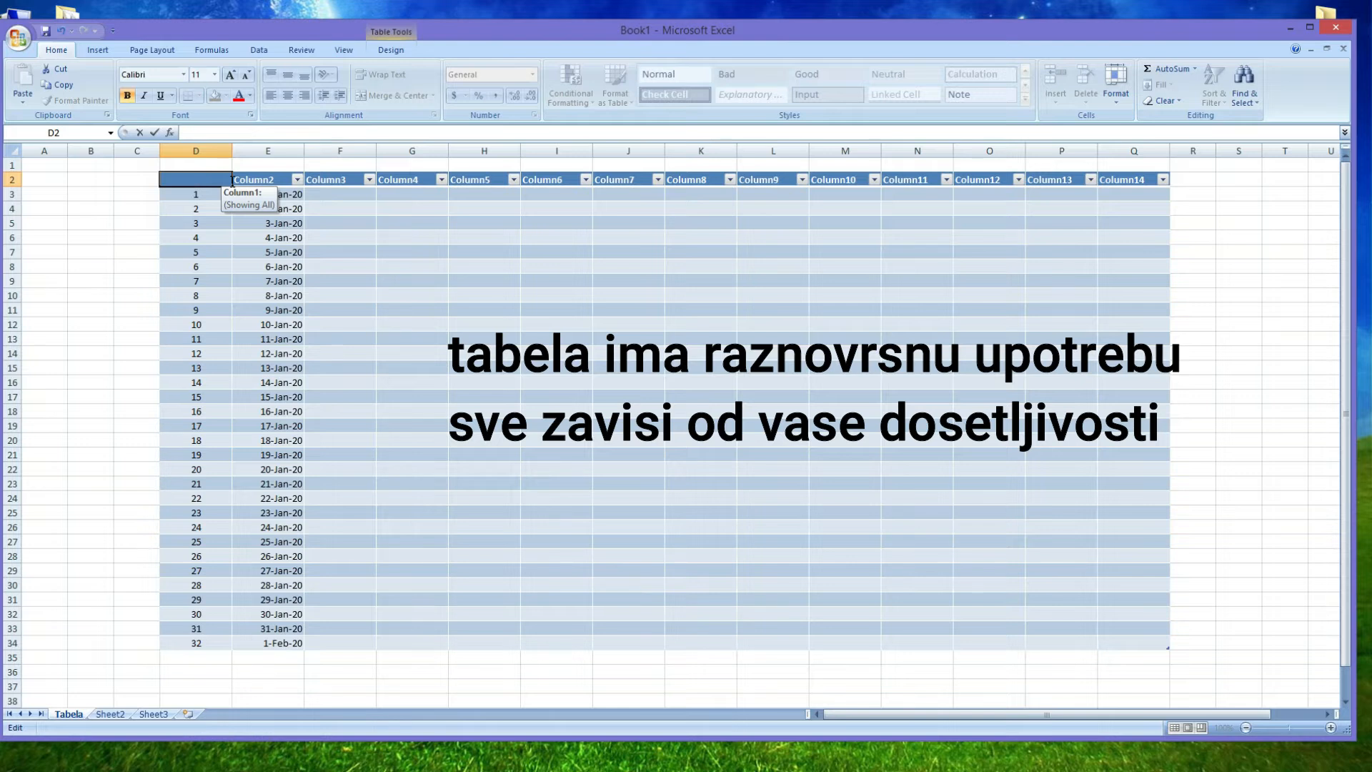
Enter Redni BR. as the header of the first table column in cell D2.
type("Redni")
type("BR.")
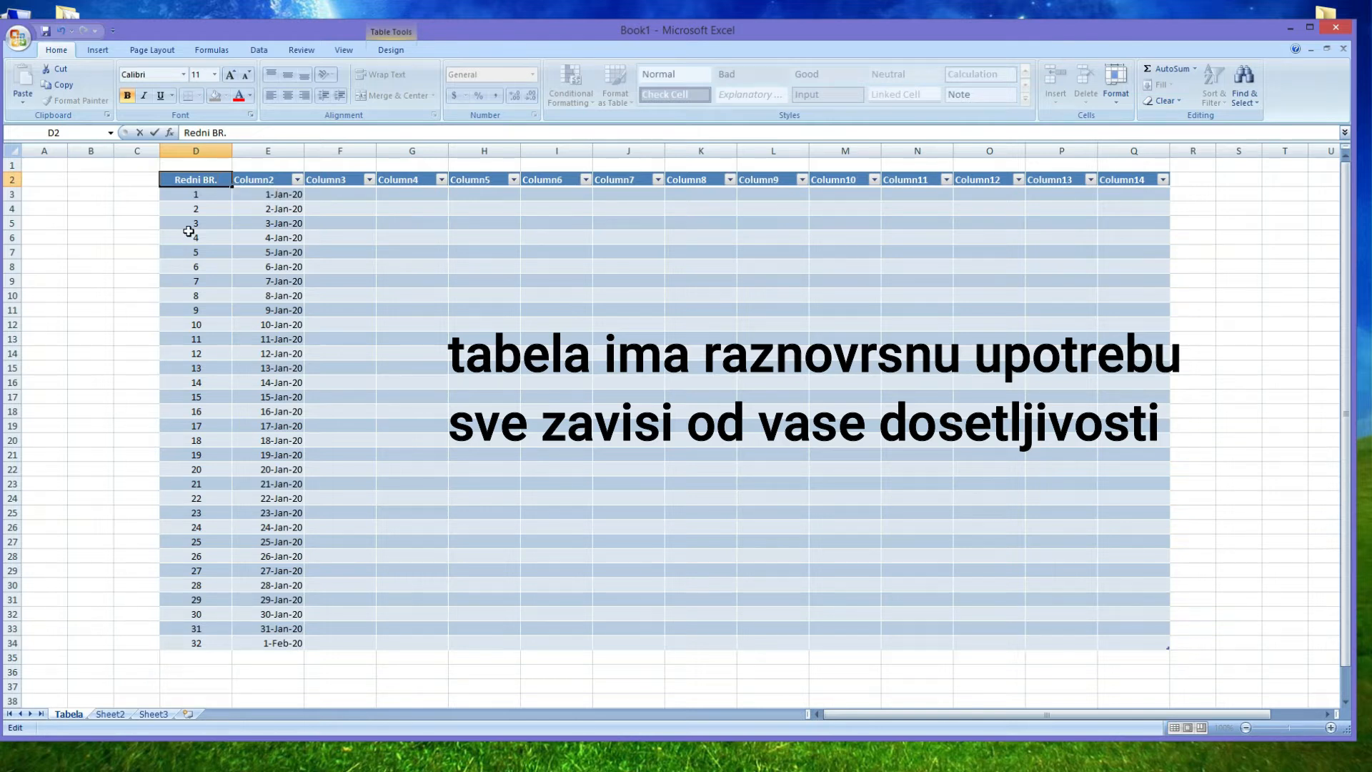
key("Return")
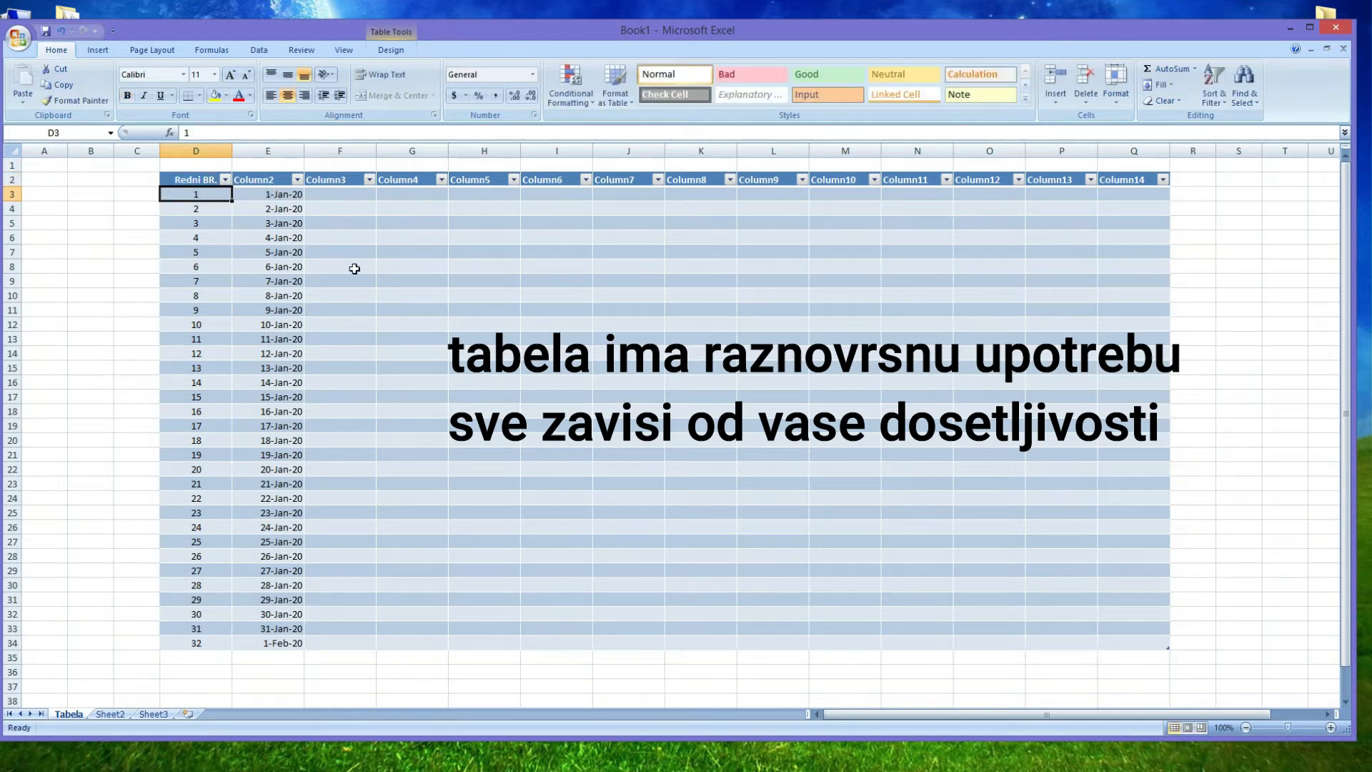
Rename the second table column's header in E2 as Datum and center the contents of column E.
double_click(269, 182)
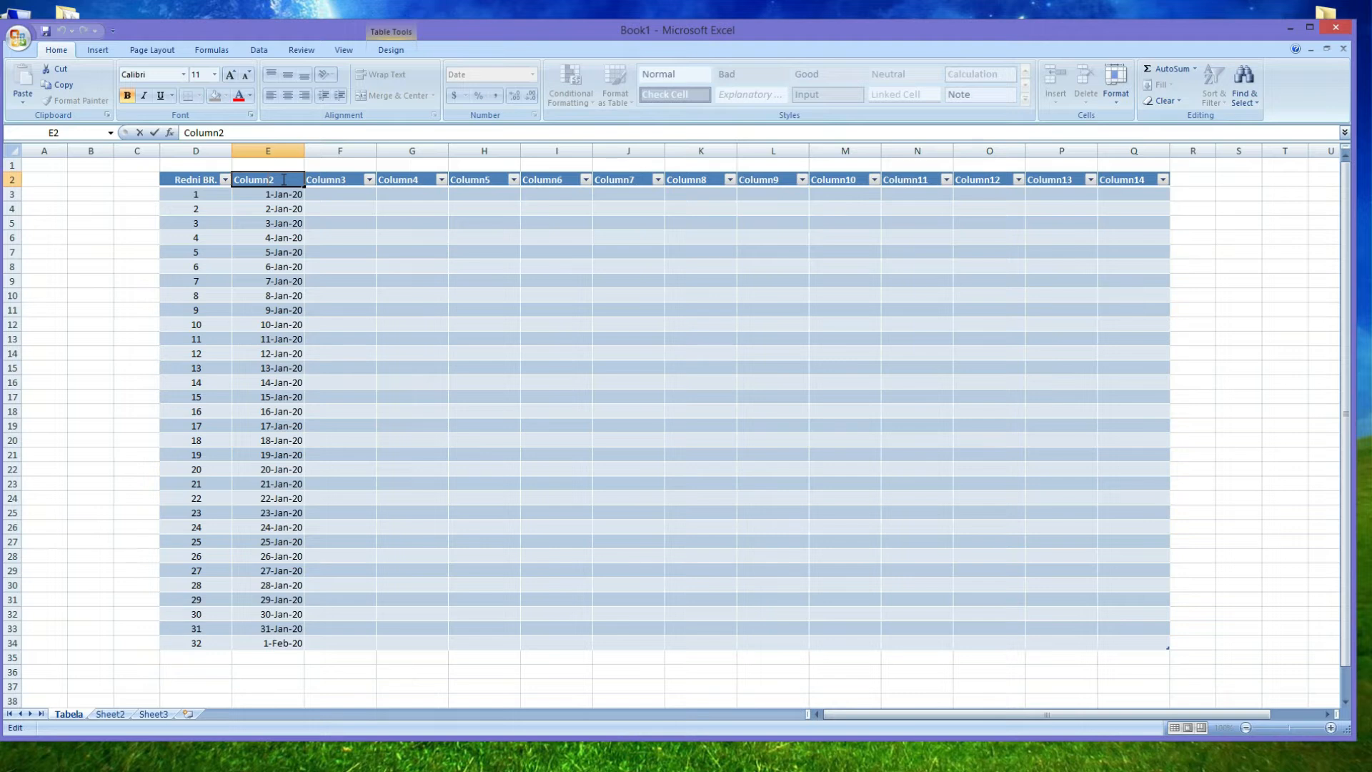
key("BackSpace")
key("BackSpace")
key("BackSpace")
key("BackSpace")
key("BackSpace")
key("BackSpace")
left_click_drag(280, 179, 217, 182)
type("Datum")
key("Return")
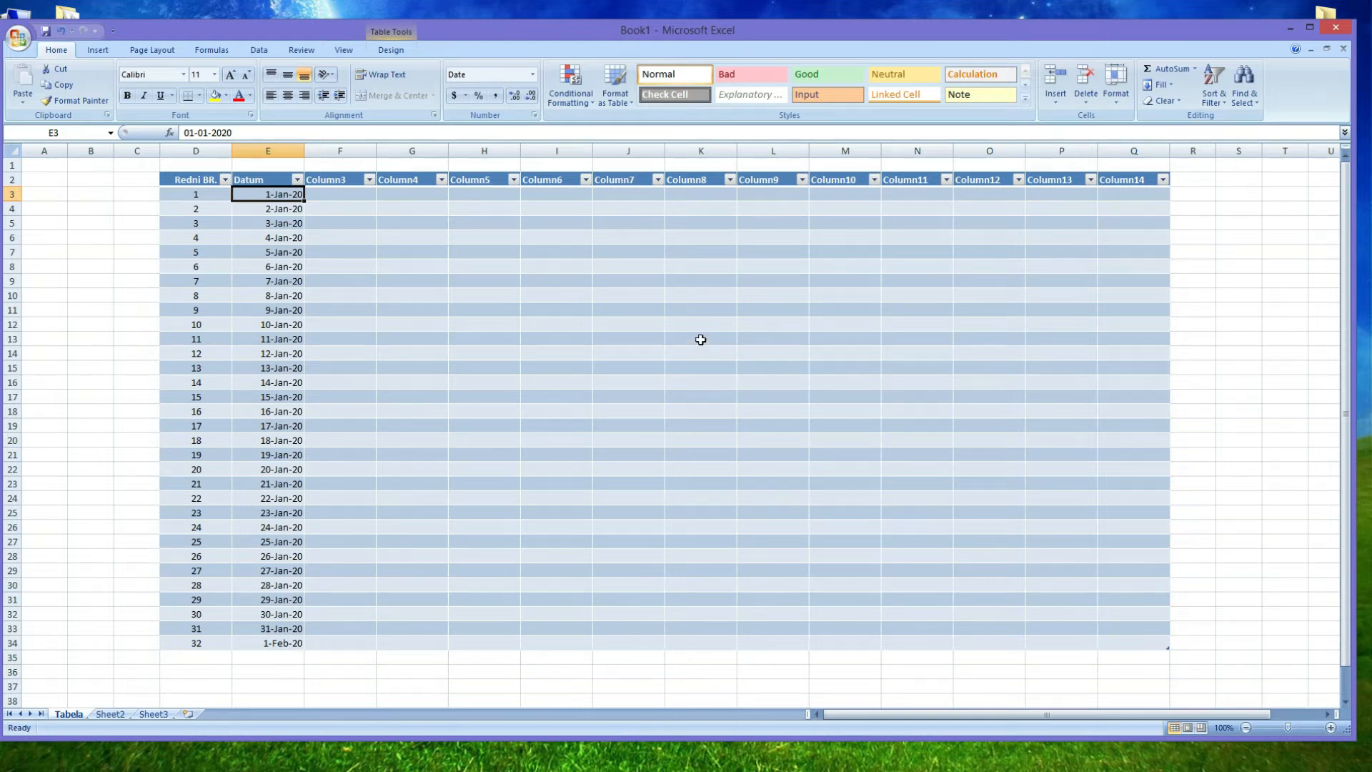
left_click(267, 150)
left_click(287, 95)
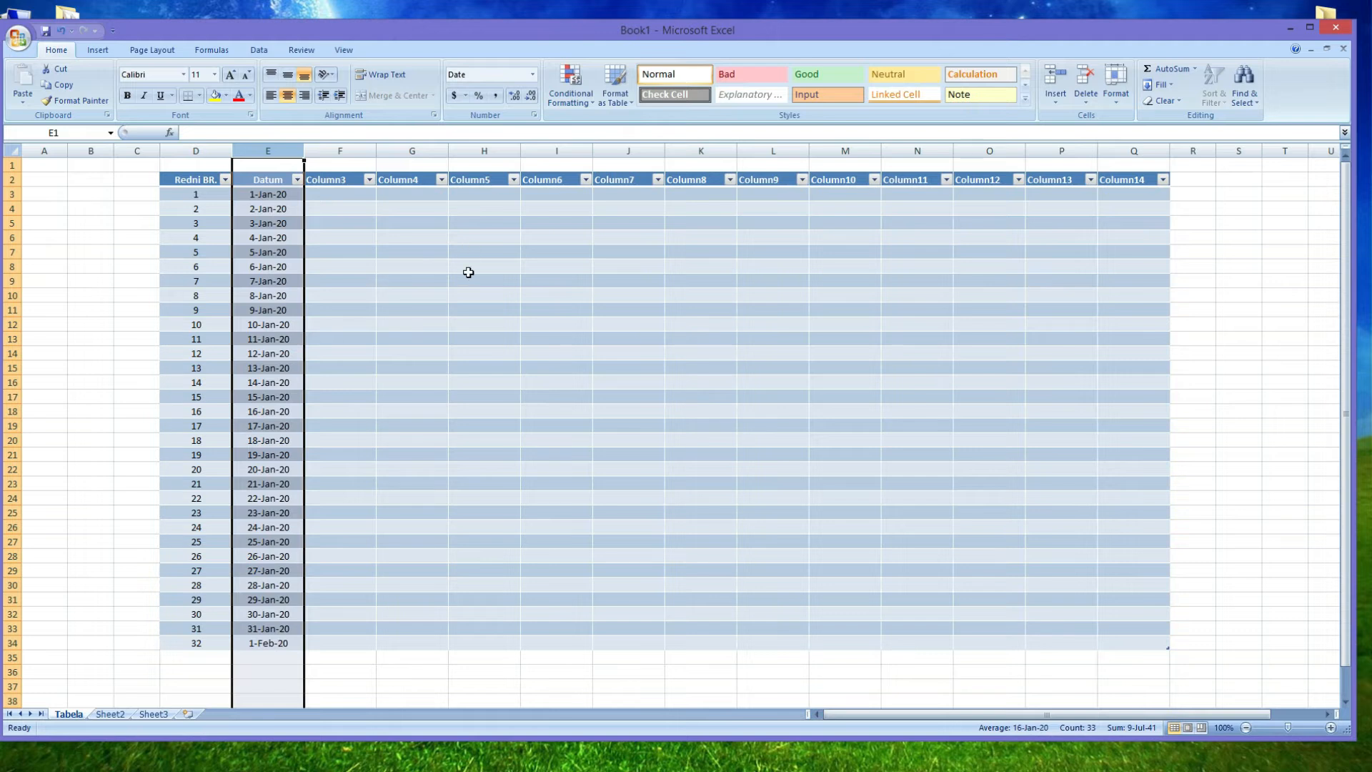
Rename the third table column's header in cell F2 as Ime.
double_click(352, 179)
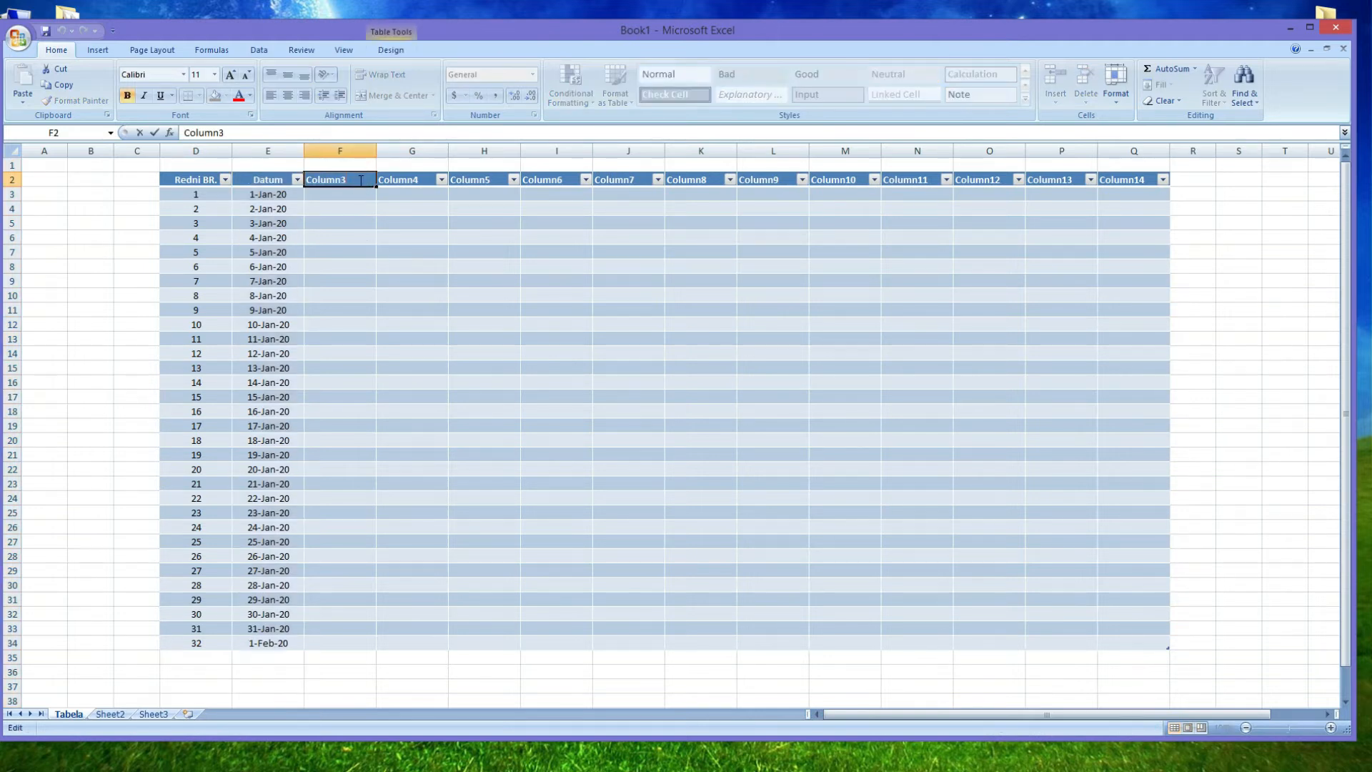
left_click_drag(357, 179, 252, 196)
key("BackSpace")
type("Ime")
key("Return")
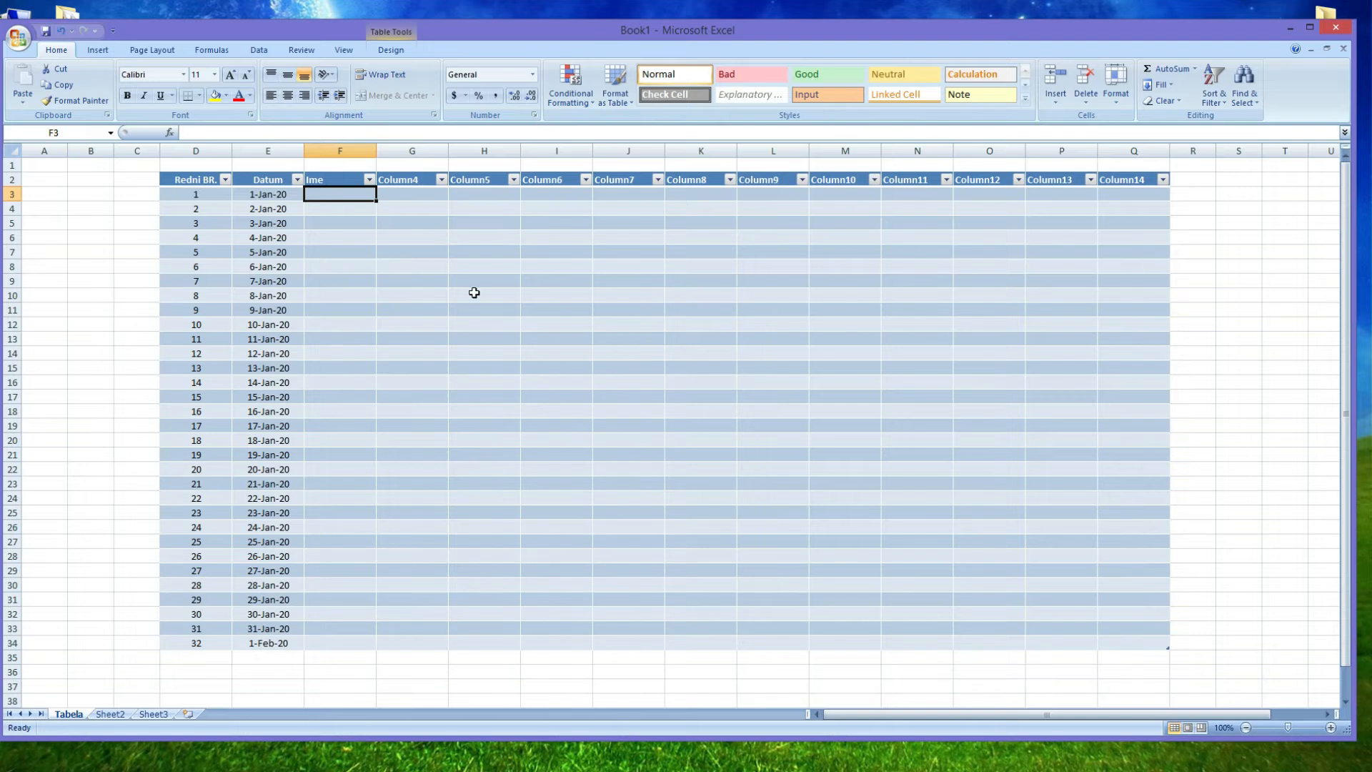
Rename the fourth table column's header in cell G2 as prezime.
double_click(415, 182)
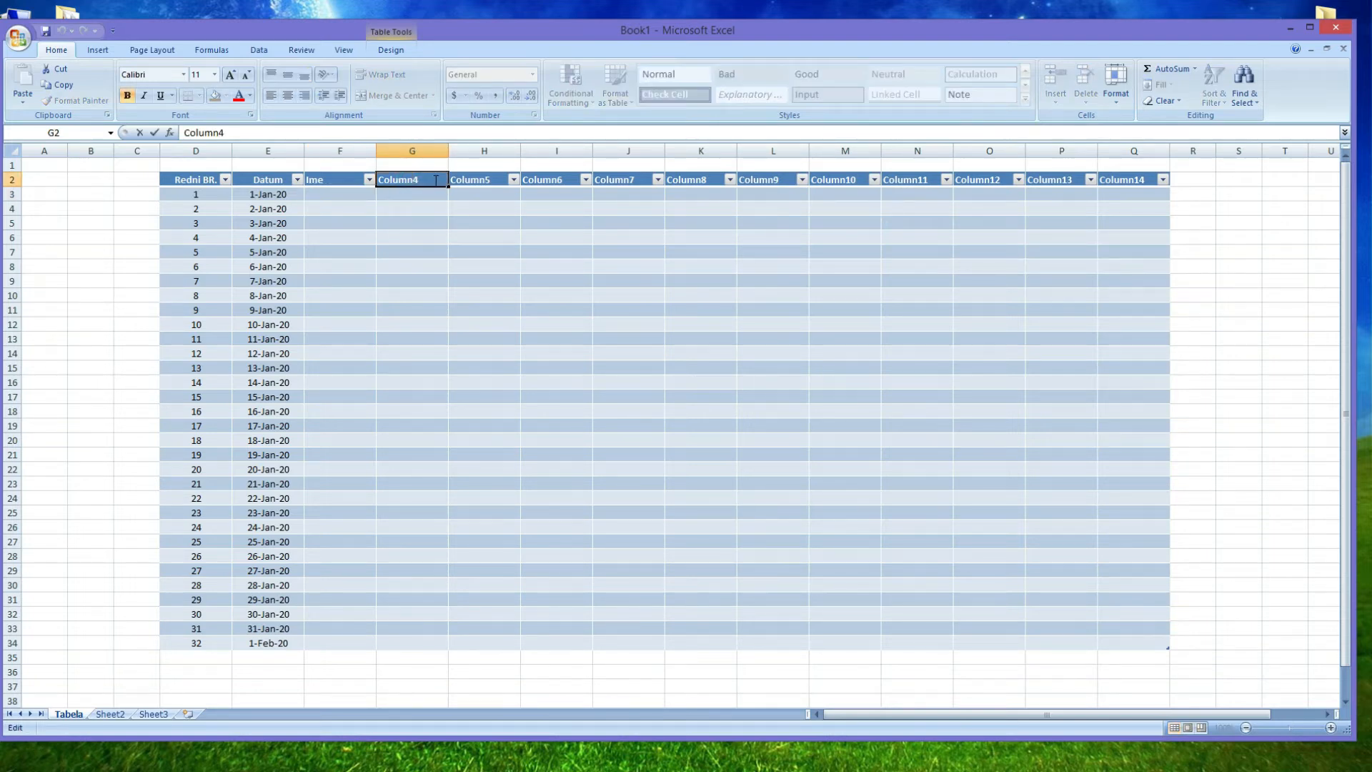
key("BackSpace")
key("BackSpace")
key("BackSpace")
key("BackSpace")
key("BackSpace")
key("BackSpace")
key("BackSpace")
type("4")
double_click(405, 180)
key("BackSpace")
type("prezim")
left_click(498, 188)
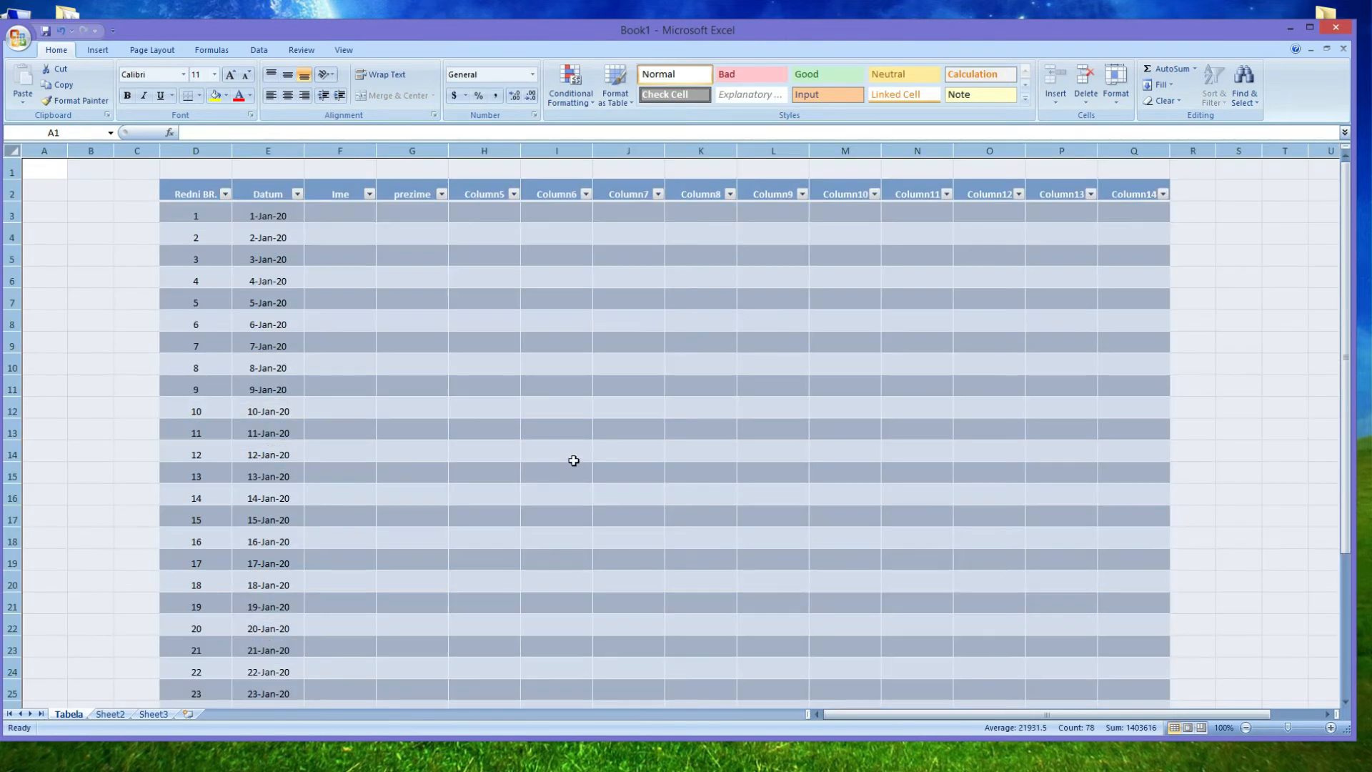
Enter a first name under Ime and a surname under prezime in rows 3 to 5, using the same first name throughout.
left_click(337, 212)
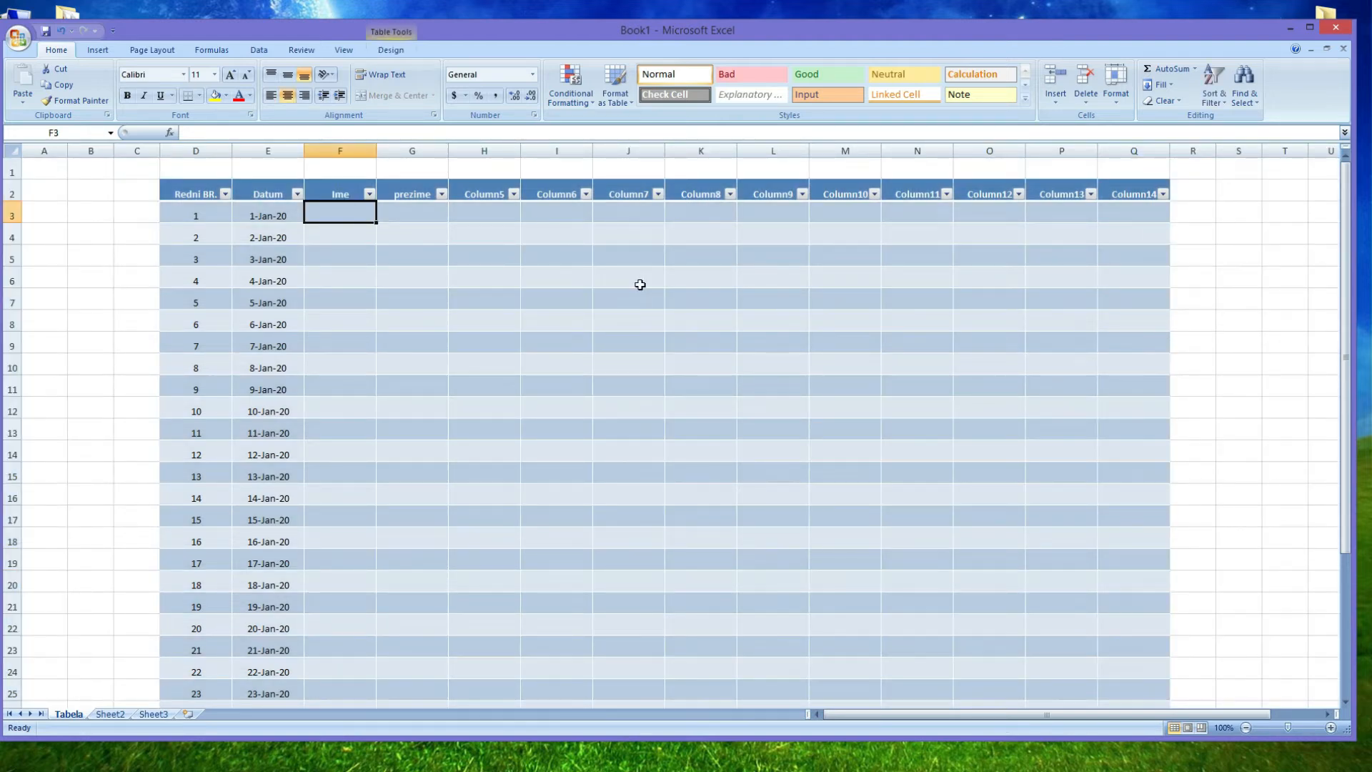
type("Pera")
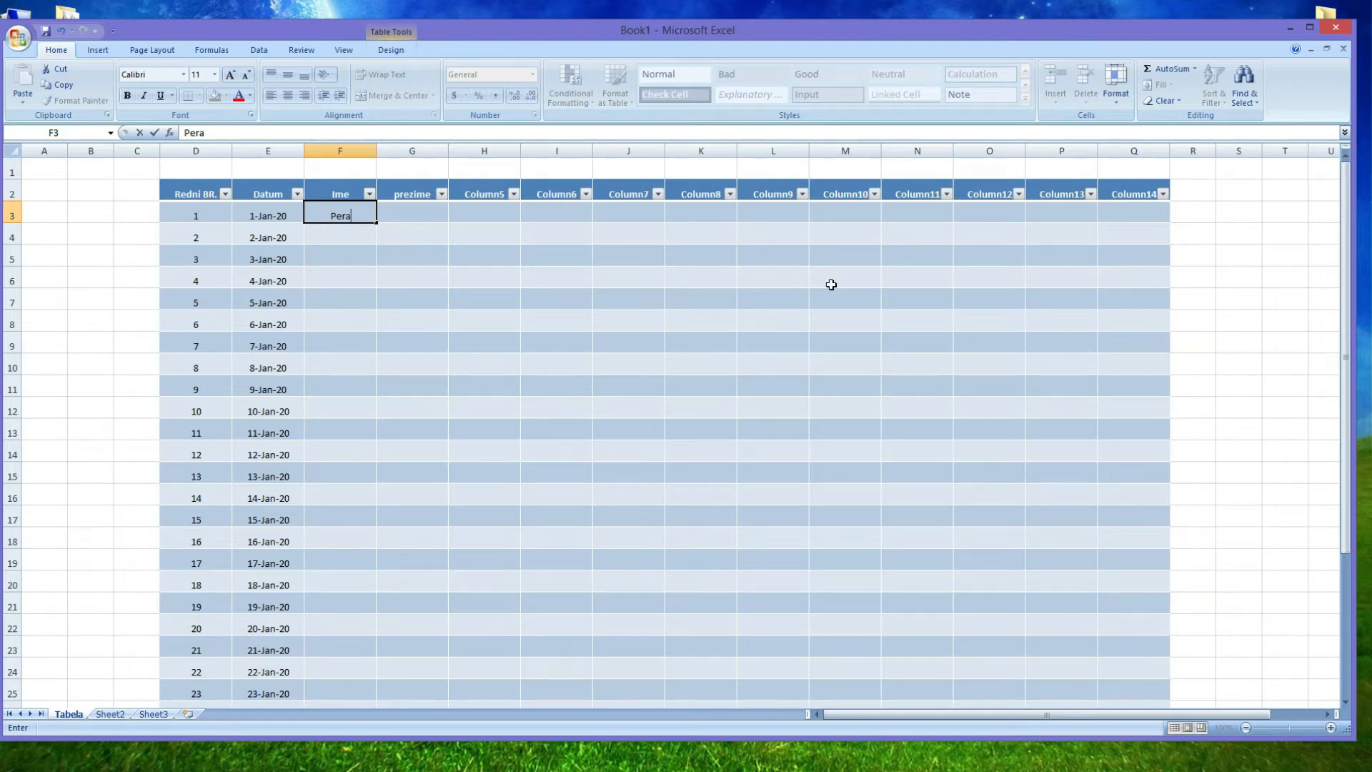
key("Tab")
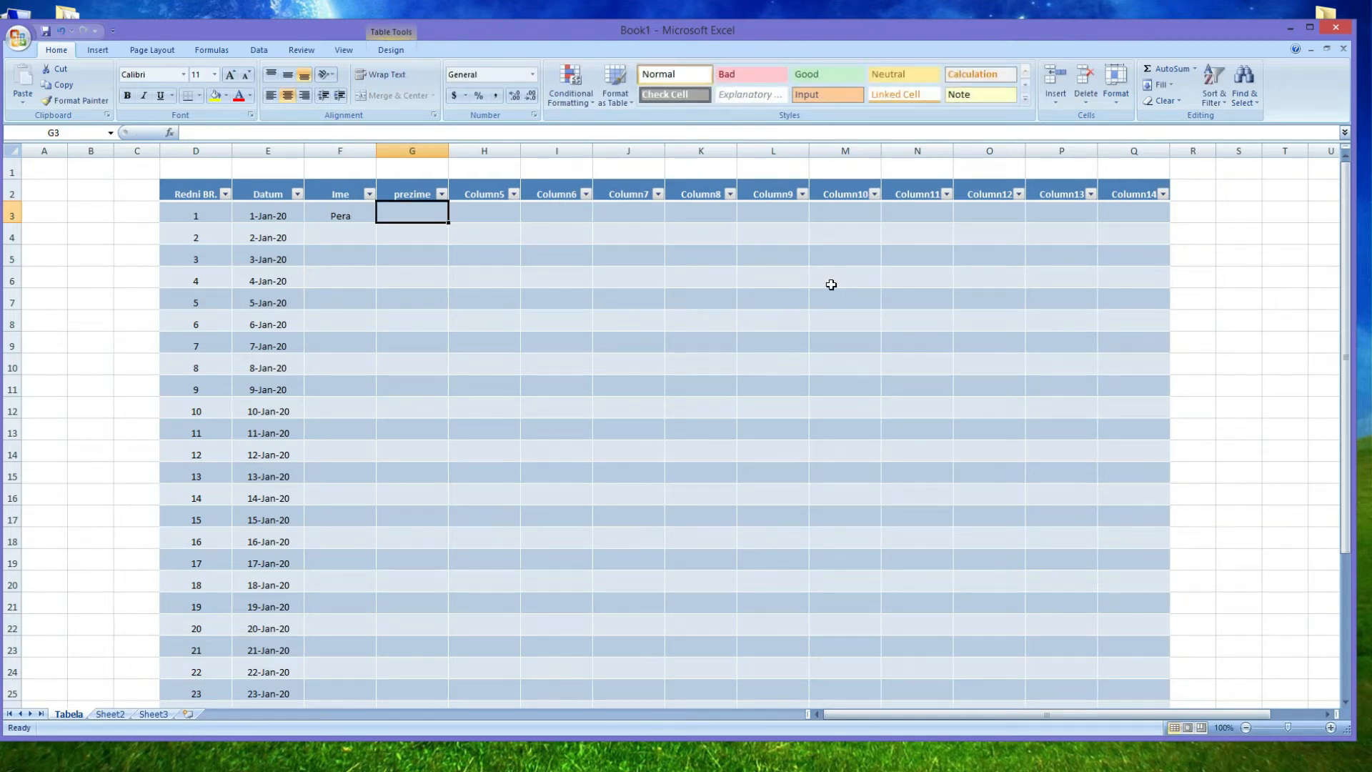
type("Petrovic")
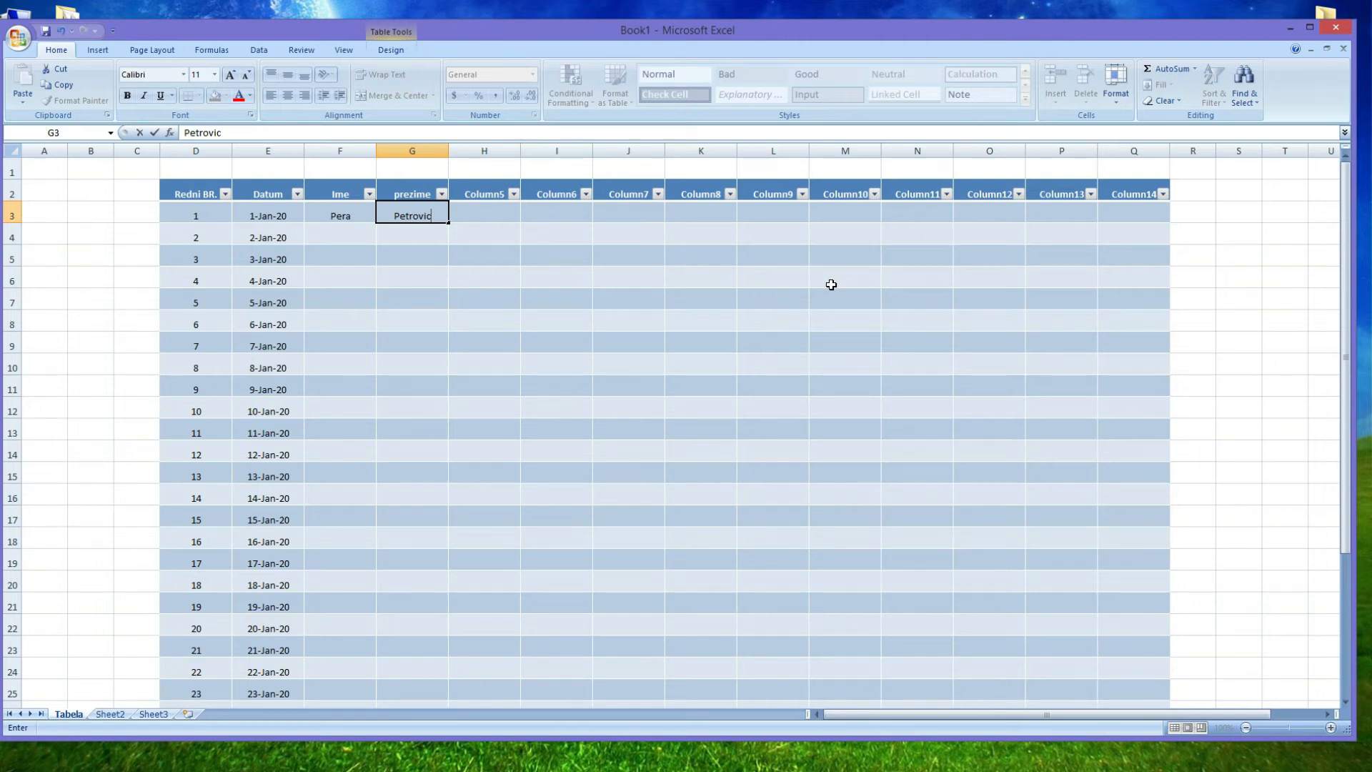
key("Return")
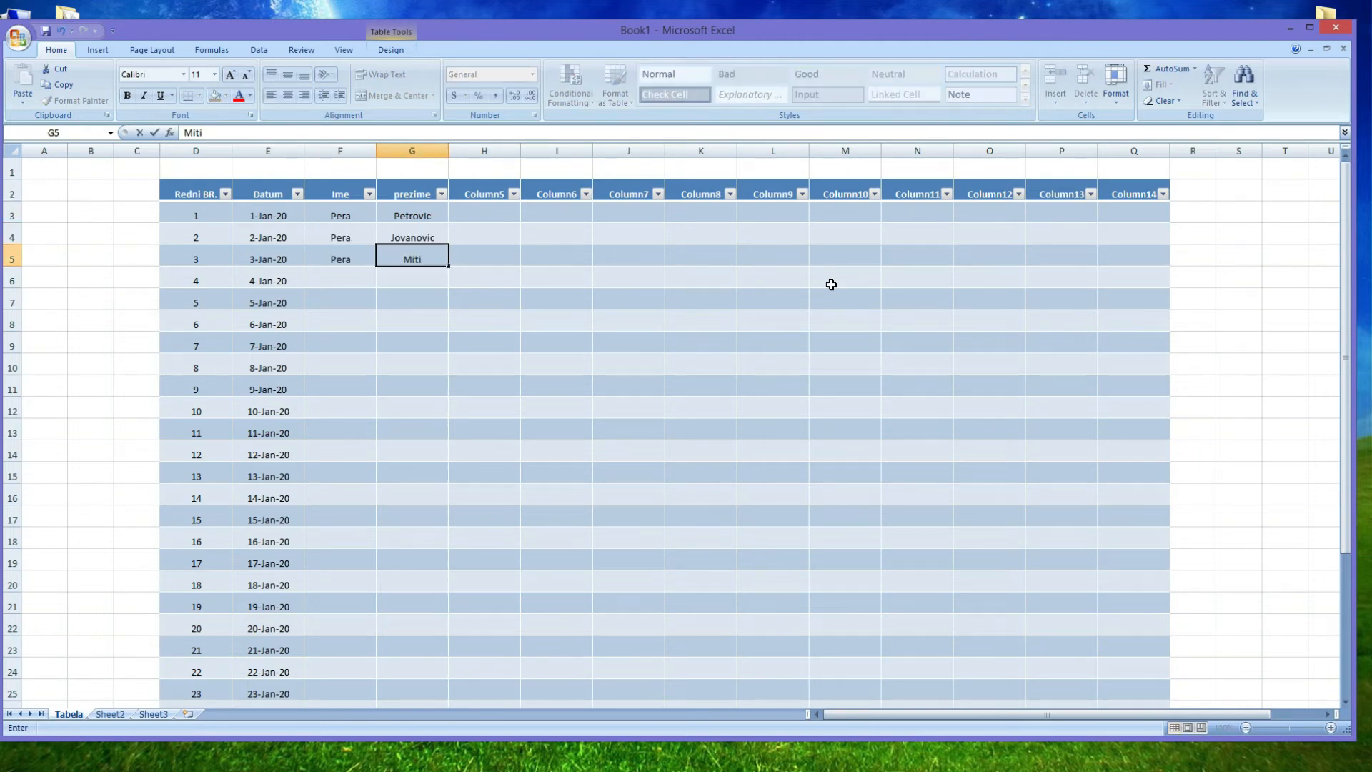
type("c")
key("Return")
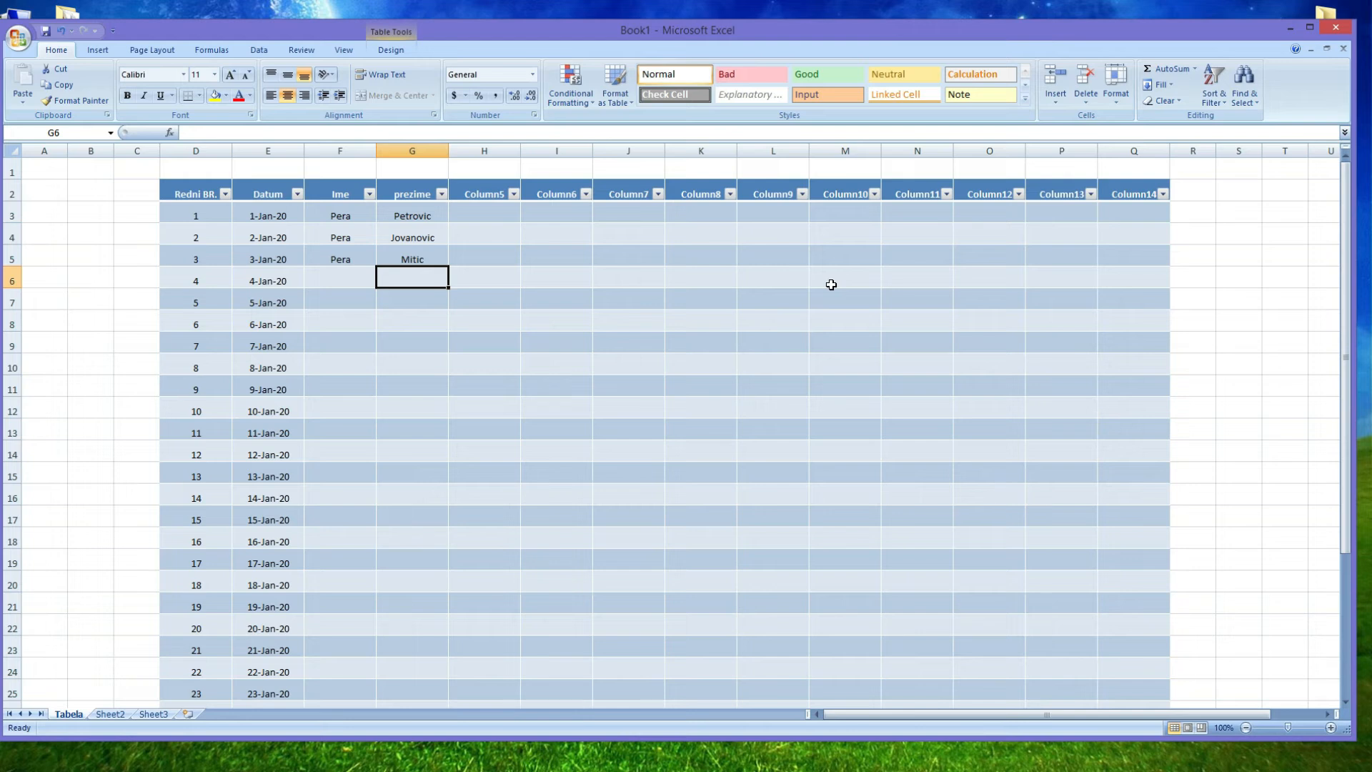
Enter the same first name in F6 and a different surname in G6.
key("Left")
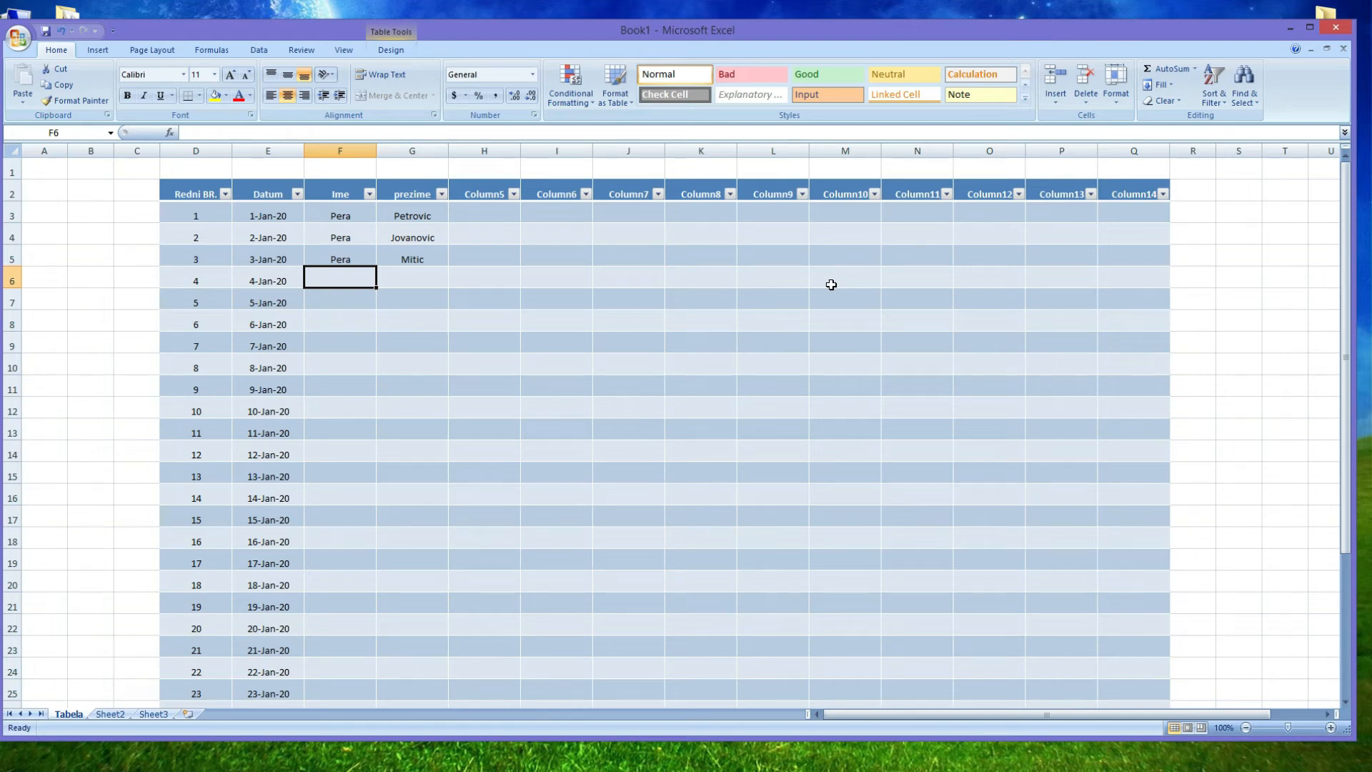
type("Pera")
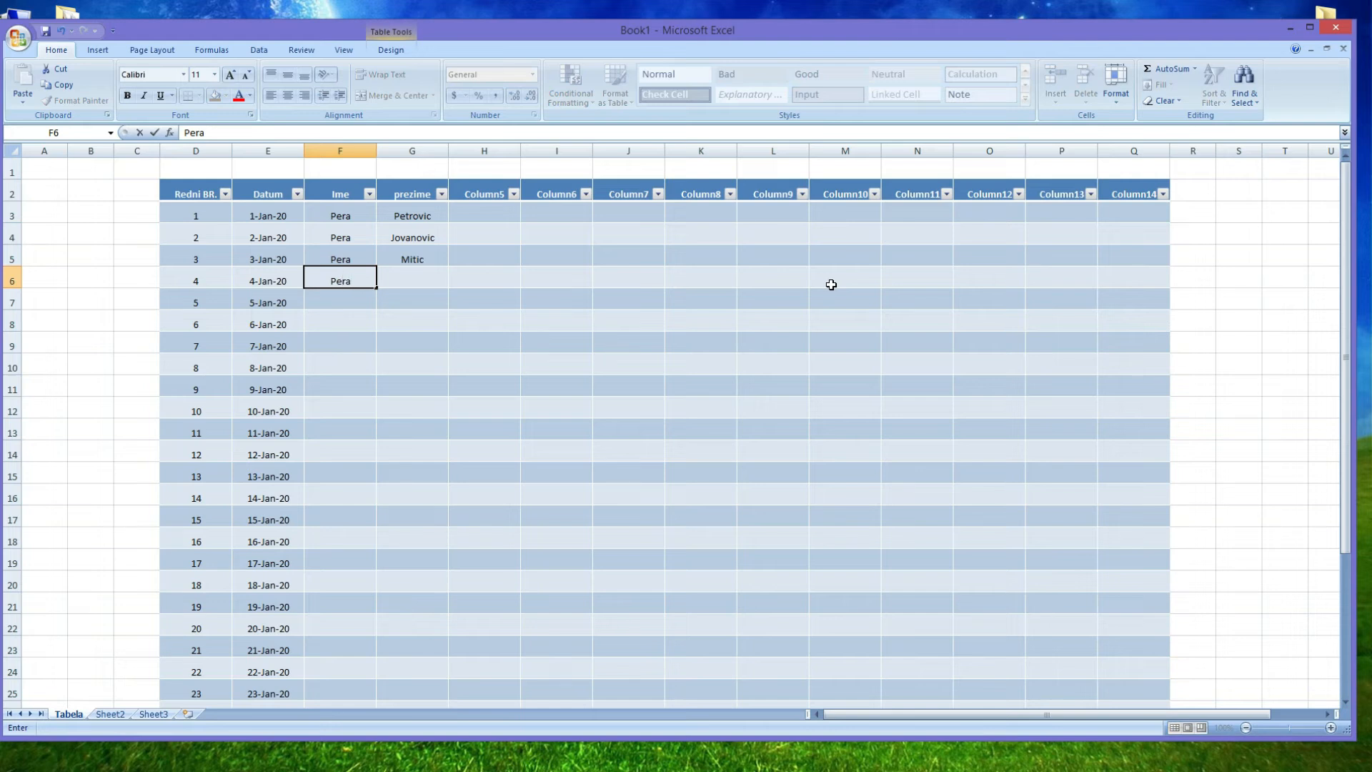
key("Tab")
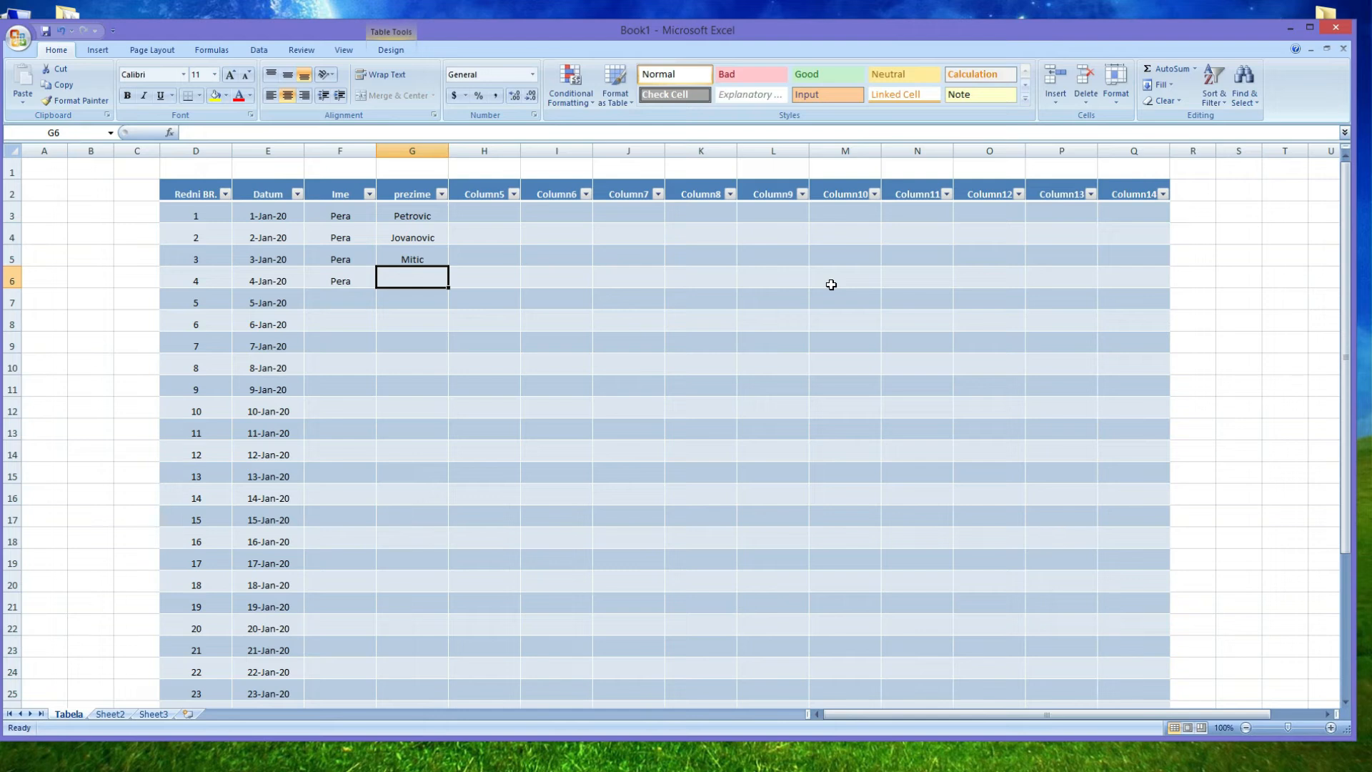
type("J")
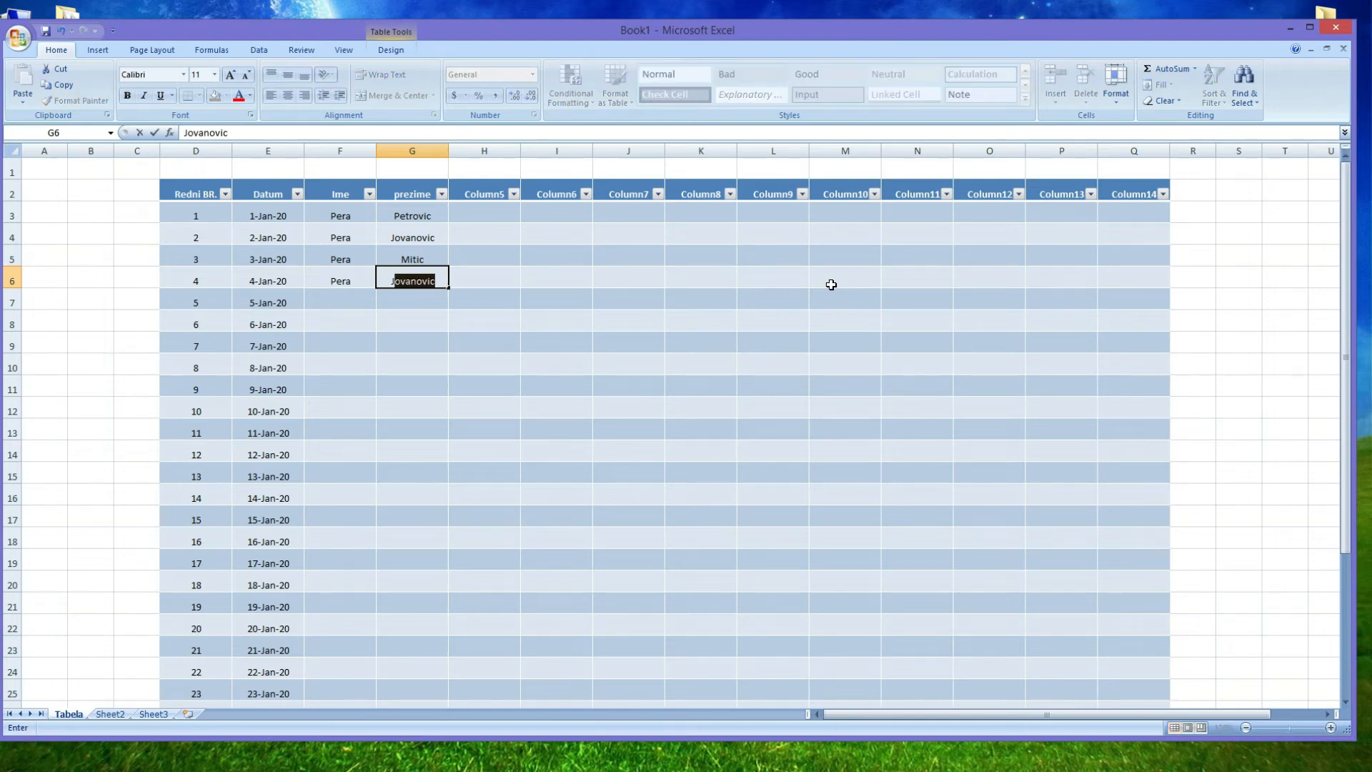
type("ocic")
key("Return")
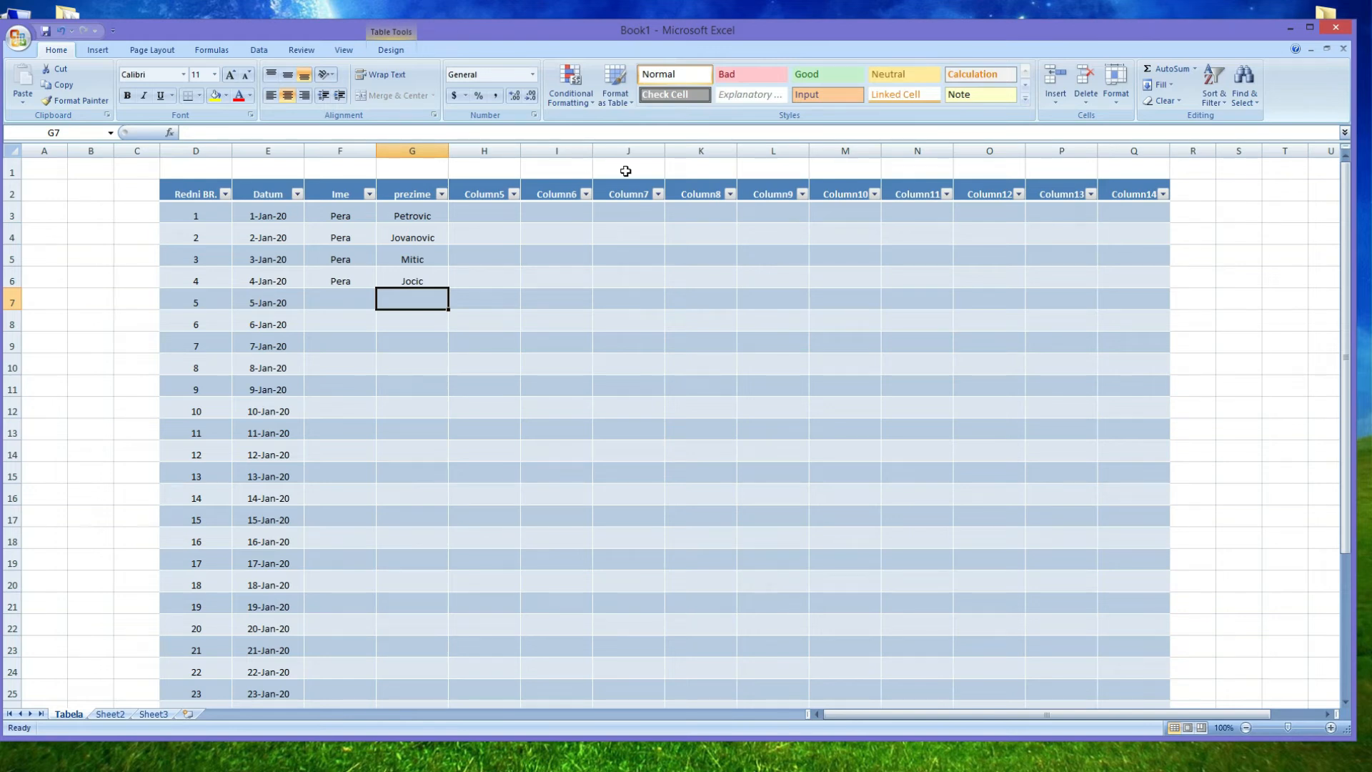
Filter the Ime column to show only the rows with the entered first name, excluding blanks.
left_click(369, 194)
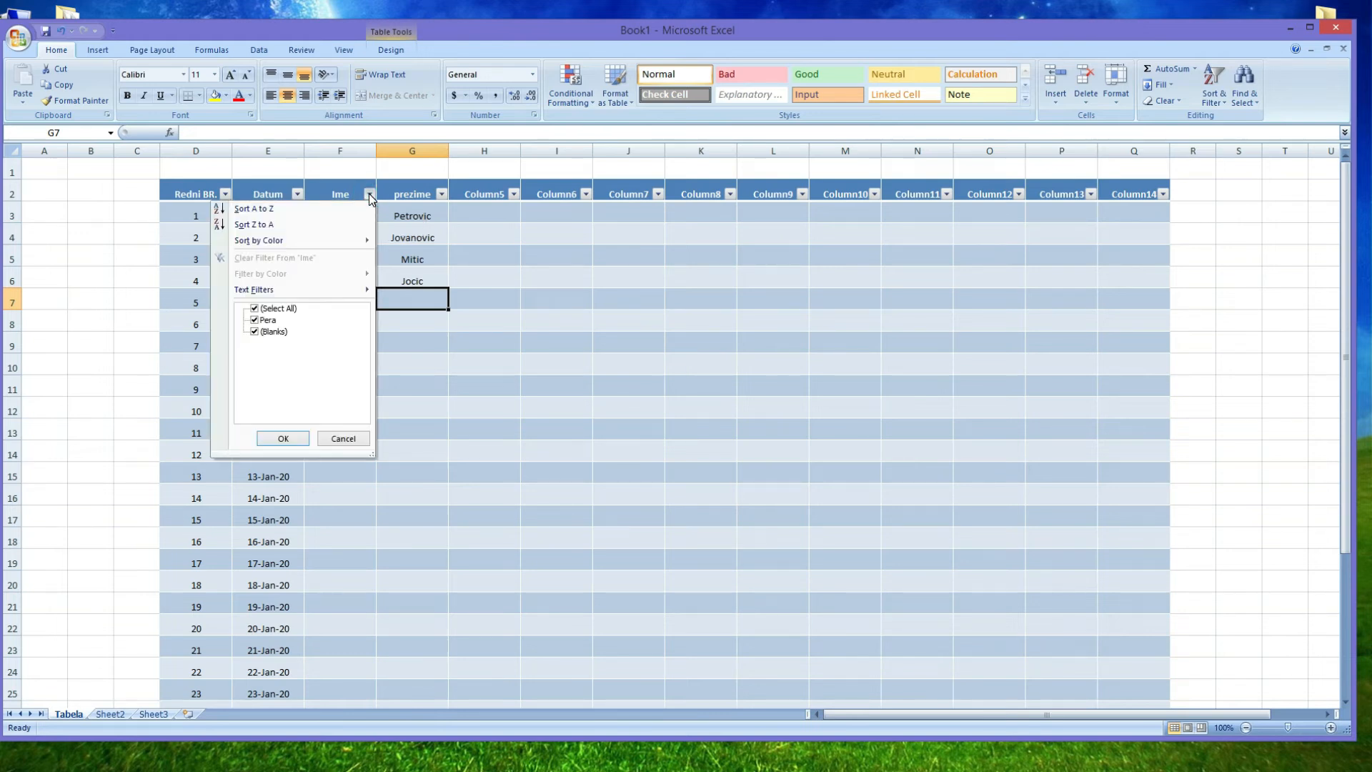
left_click(256, 309)
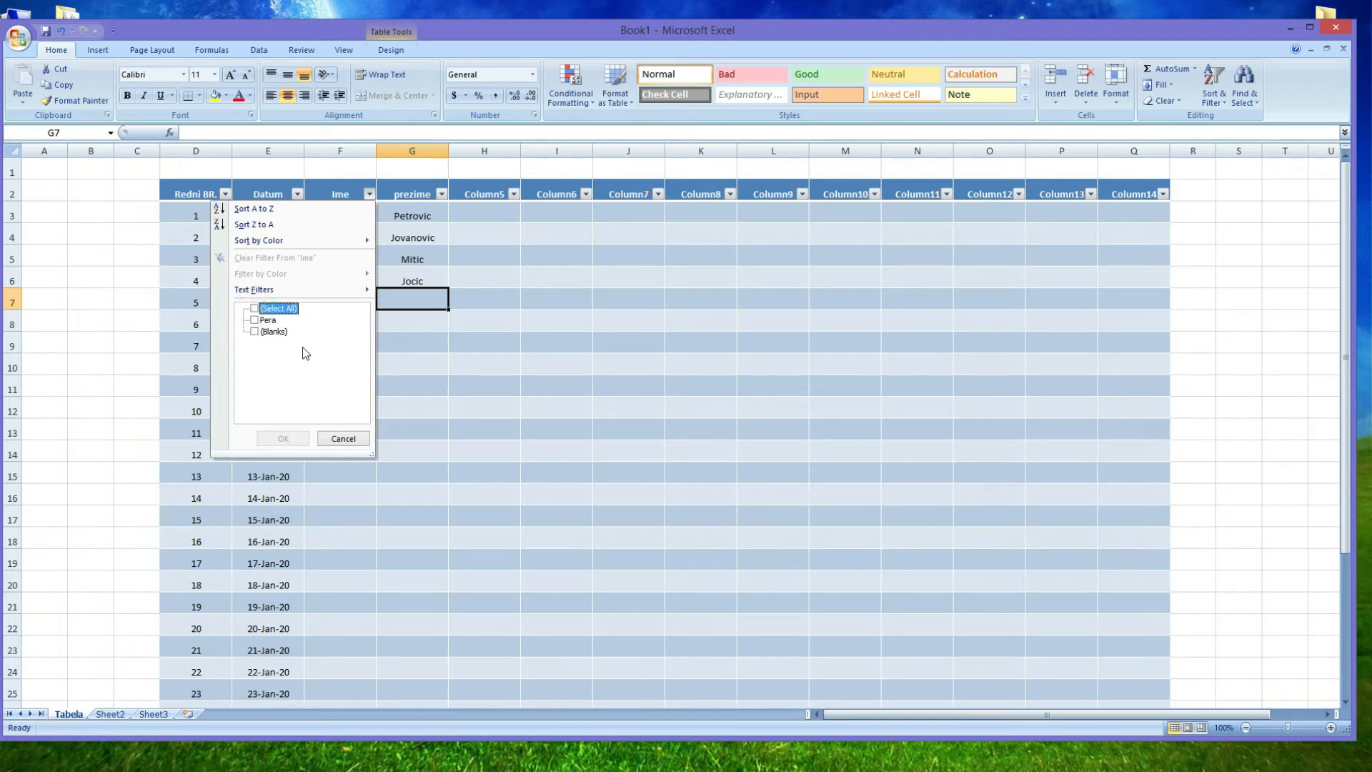
left_click(253, 320)
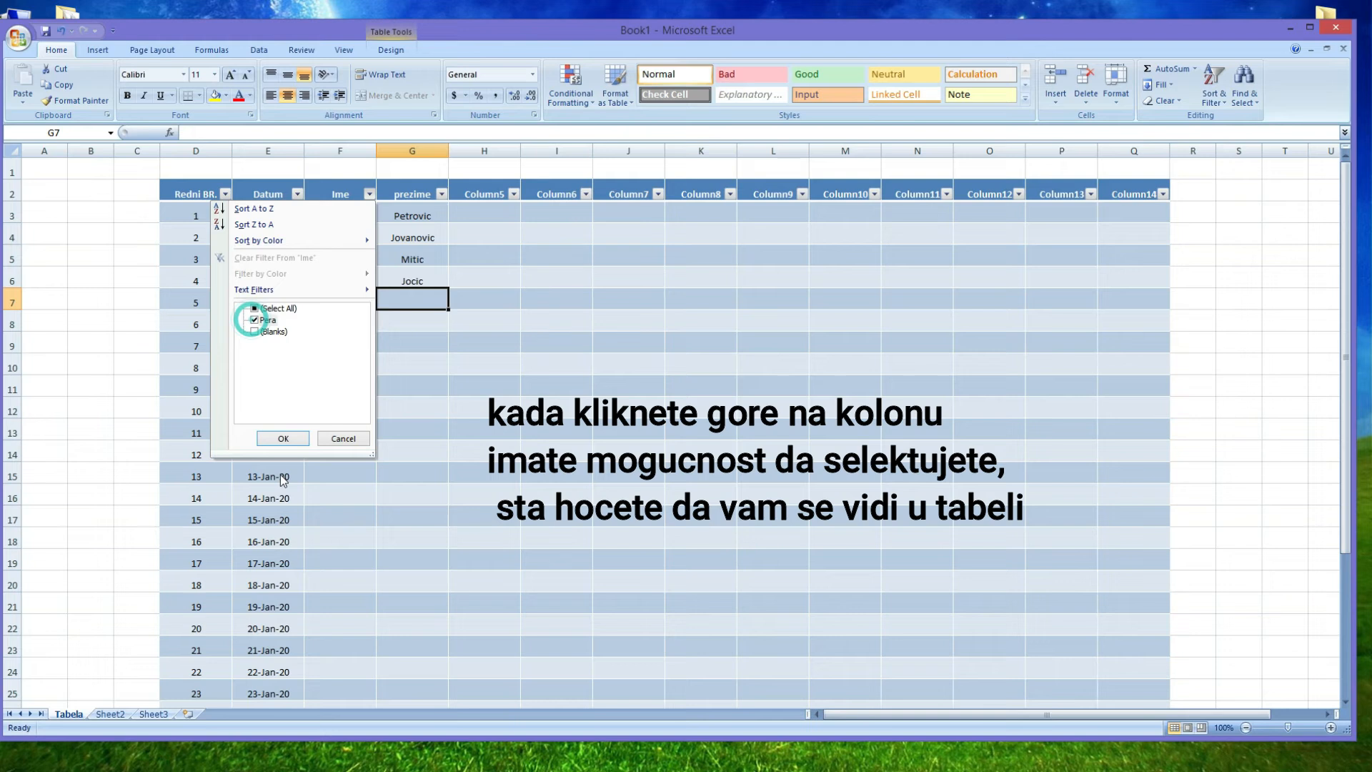
left_click(286, 438)
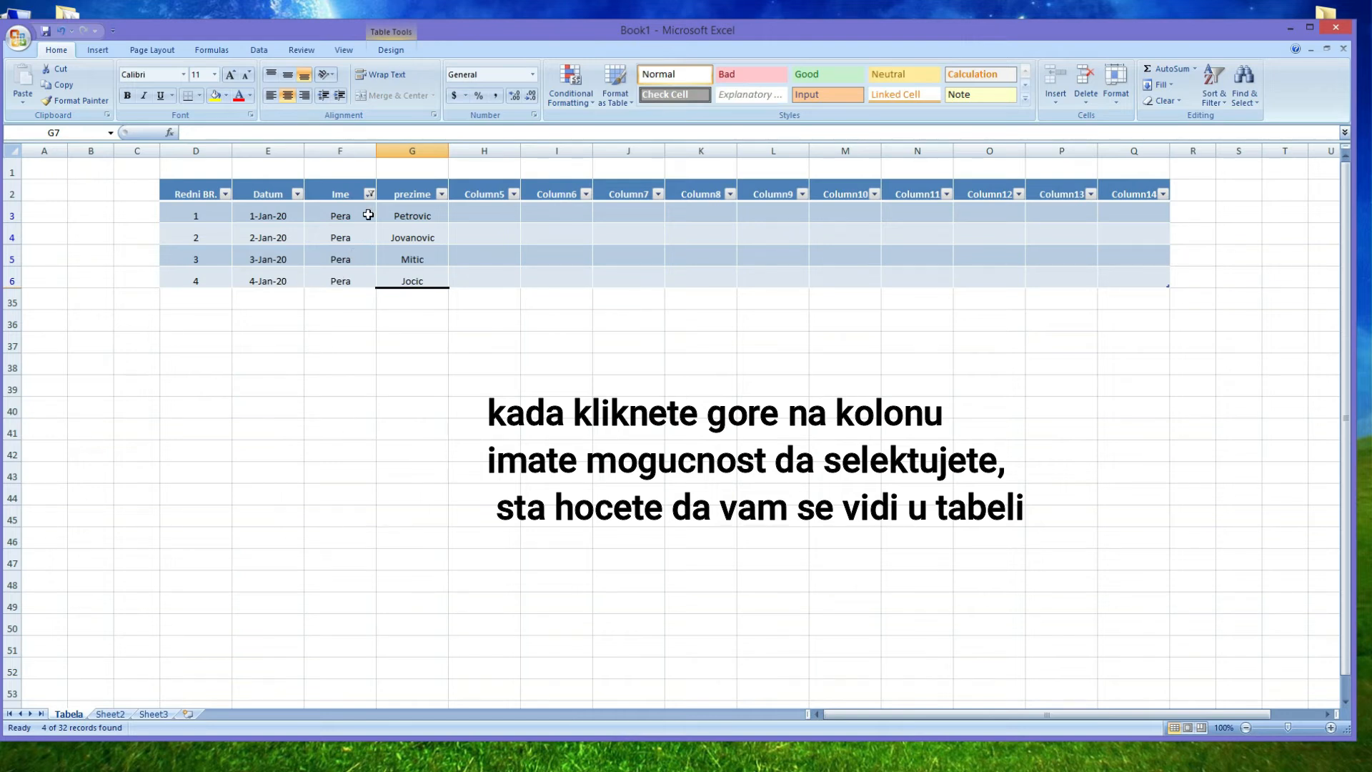
Reselect all entries in the Ime column's filter, including blanks, and apply it.
left_click(370, 194)
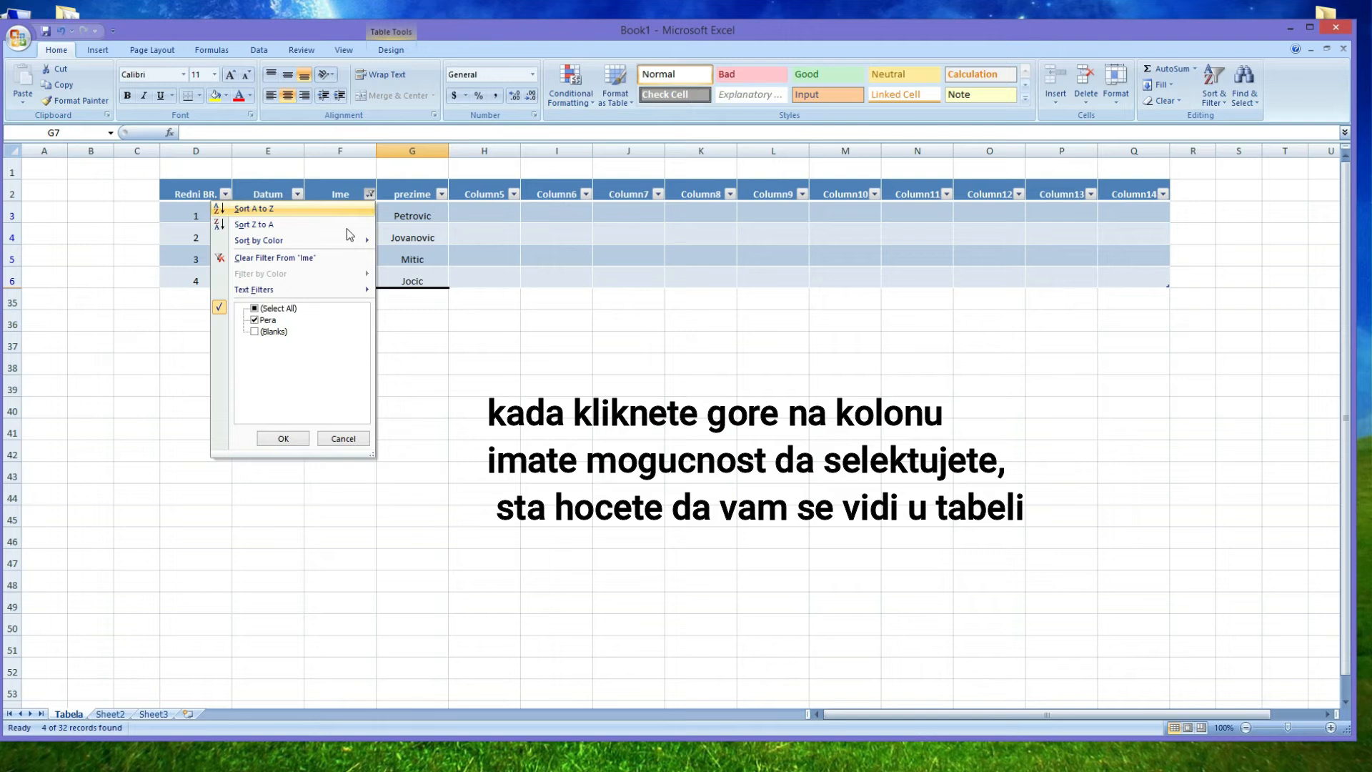
left_click(271, 308)
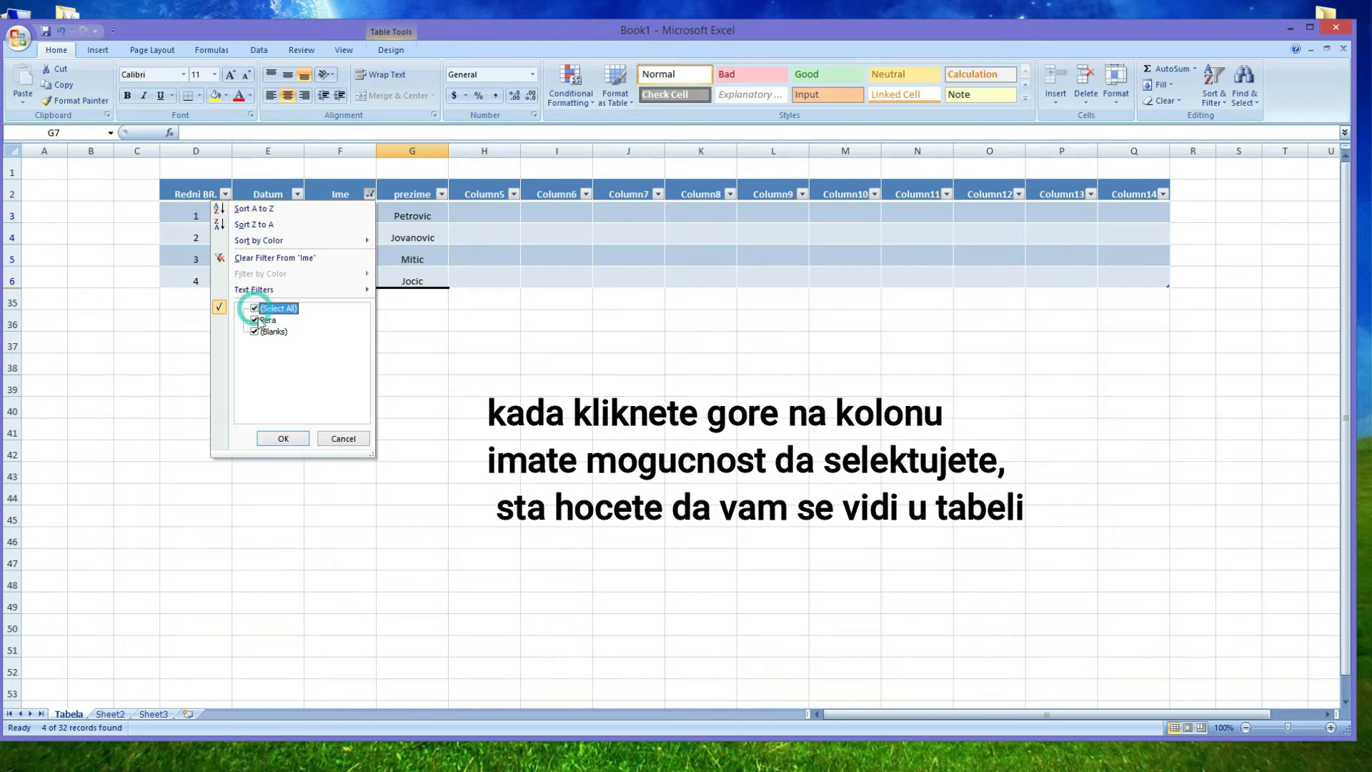
left_click(288, 440)
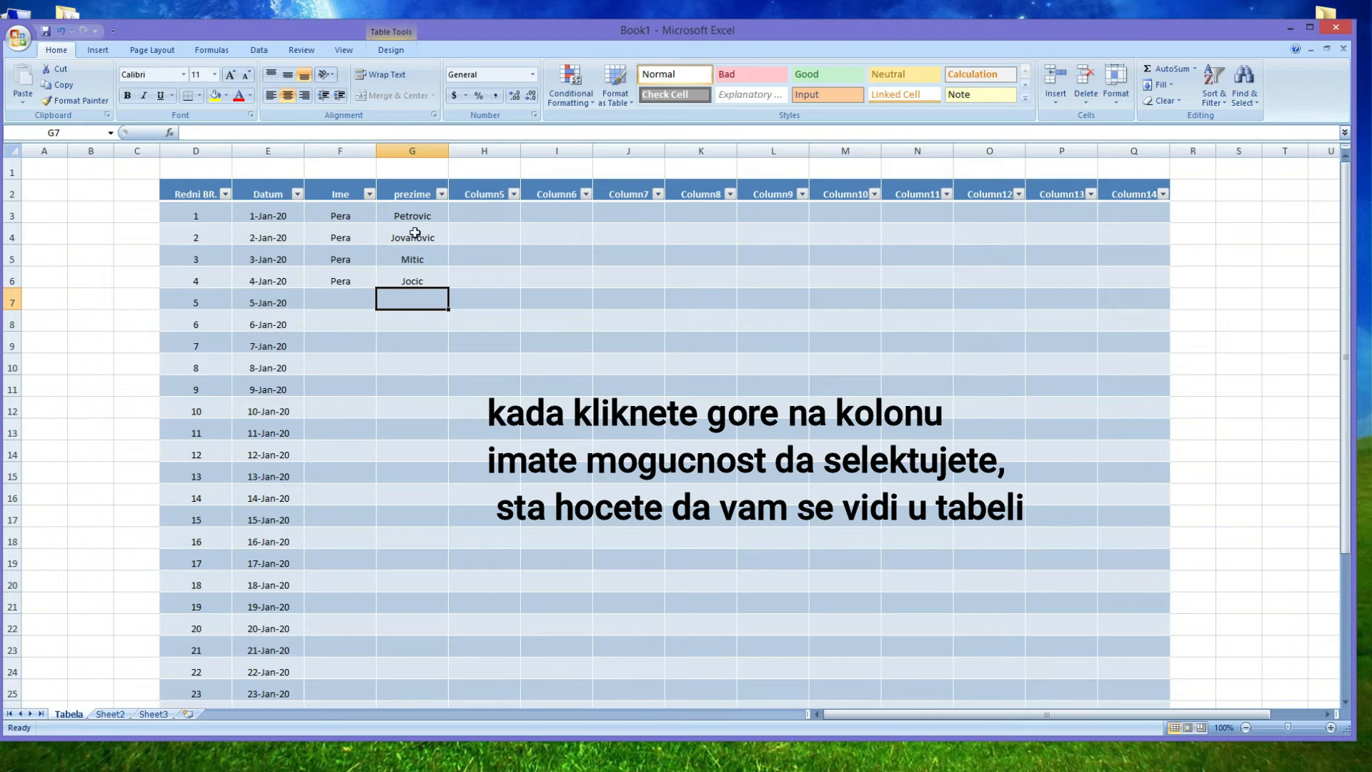
Filter the prezime column to show only the surname entered in row 3, excluding blanks.
left_click(442, 193)
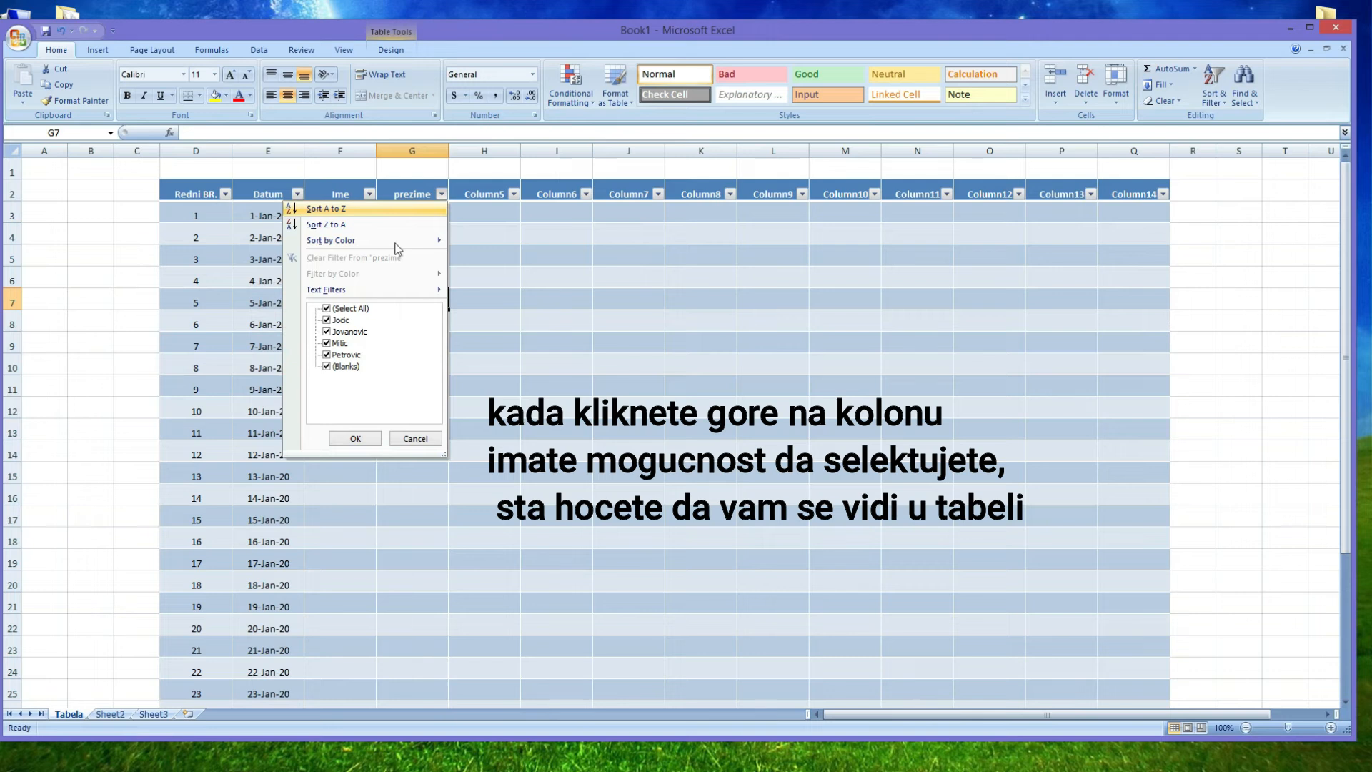
left_click(328, 309)
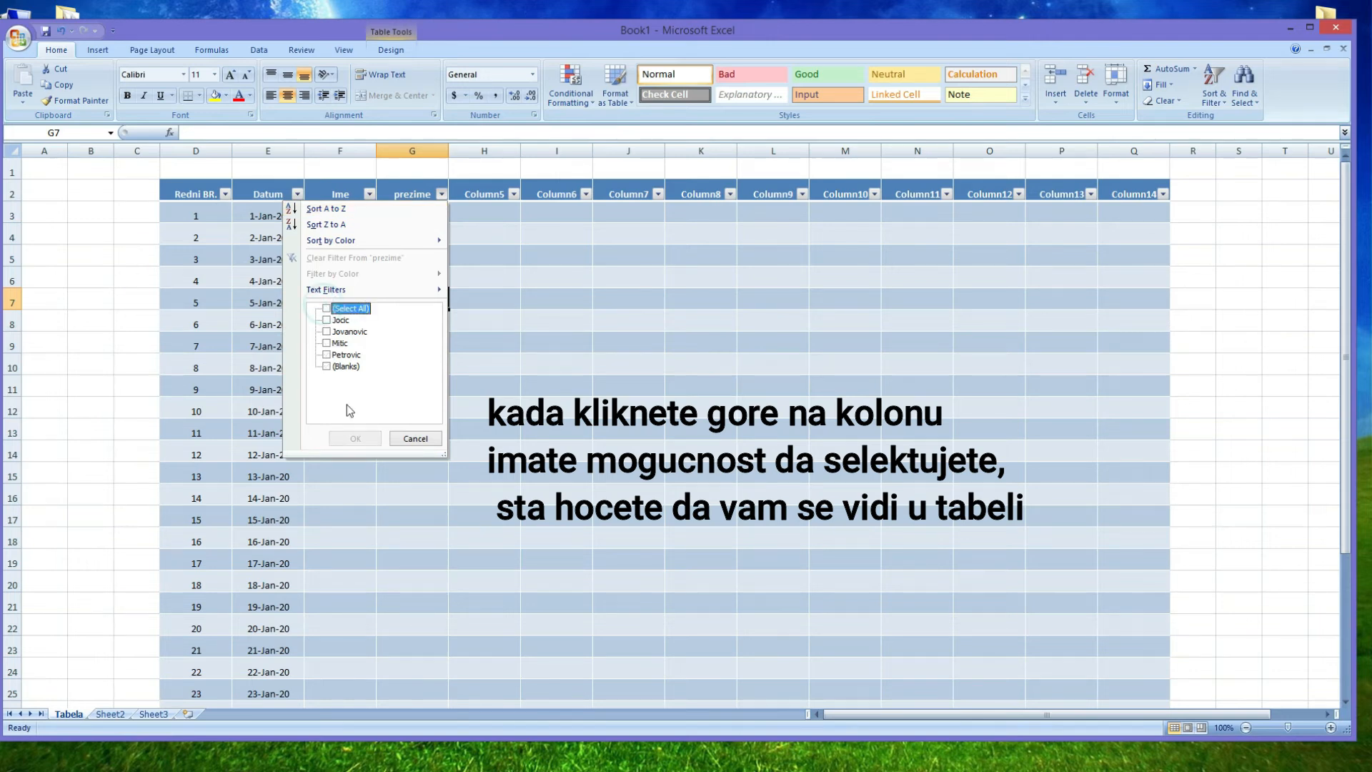
left_click(328, 355)
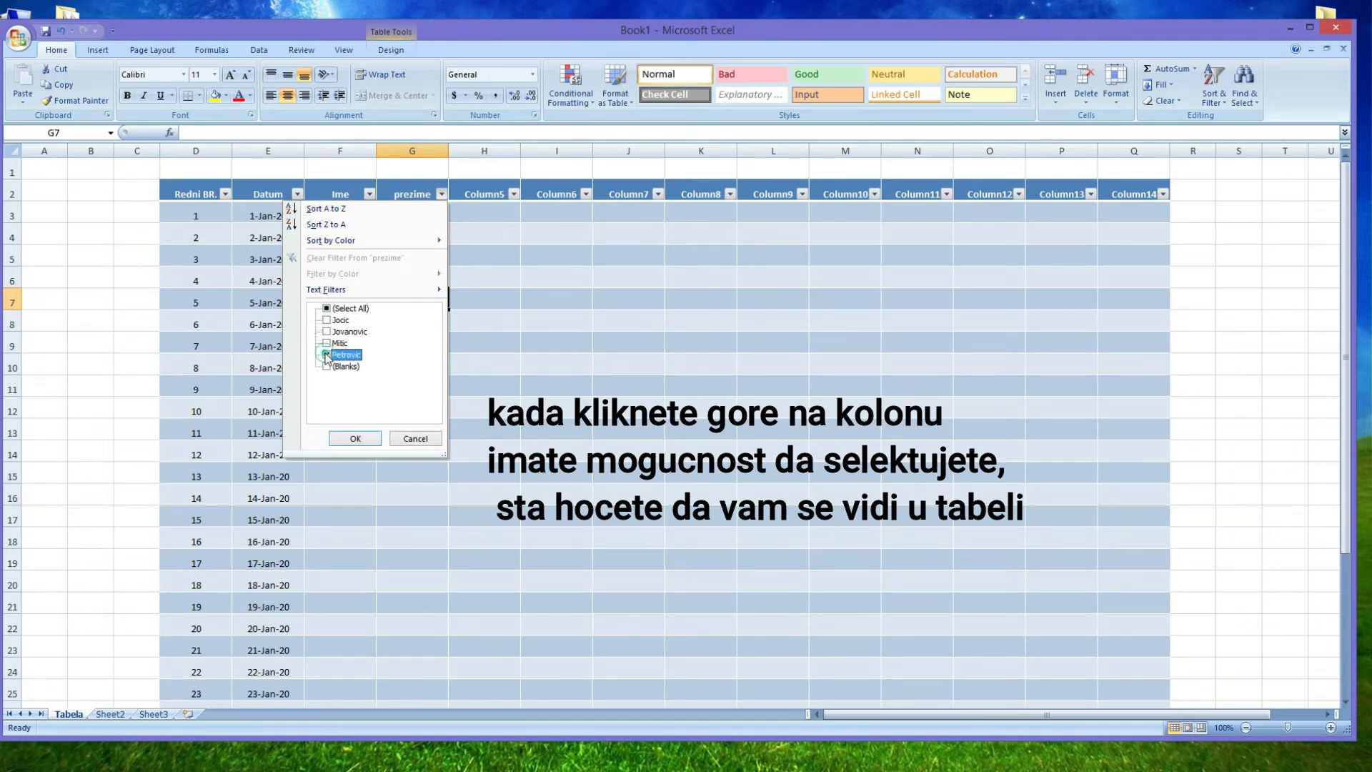
left_click(356, 439)
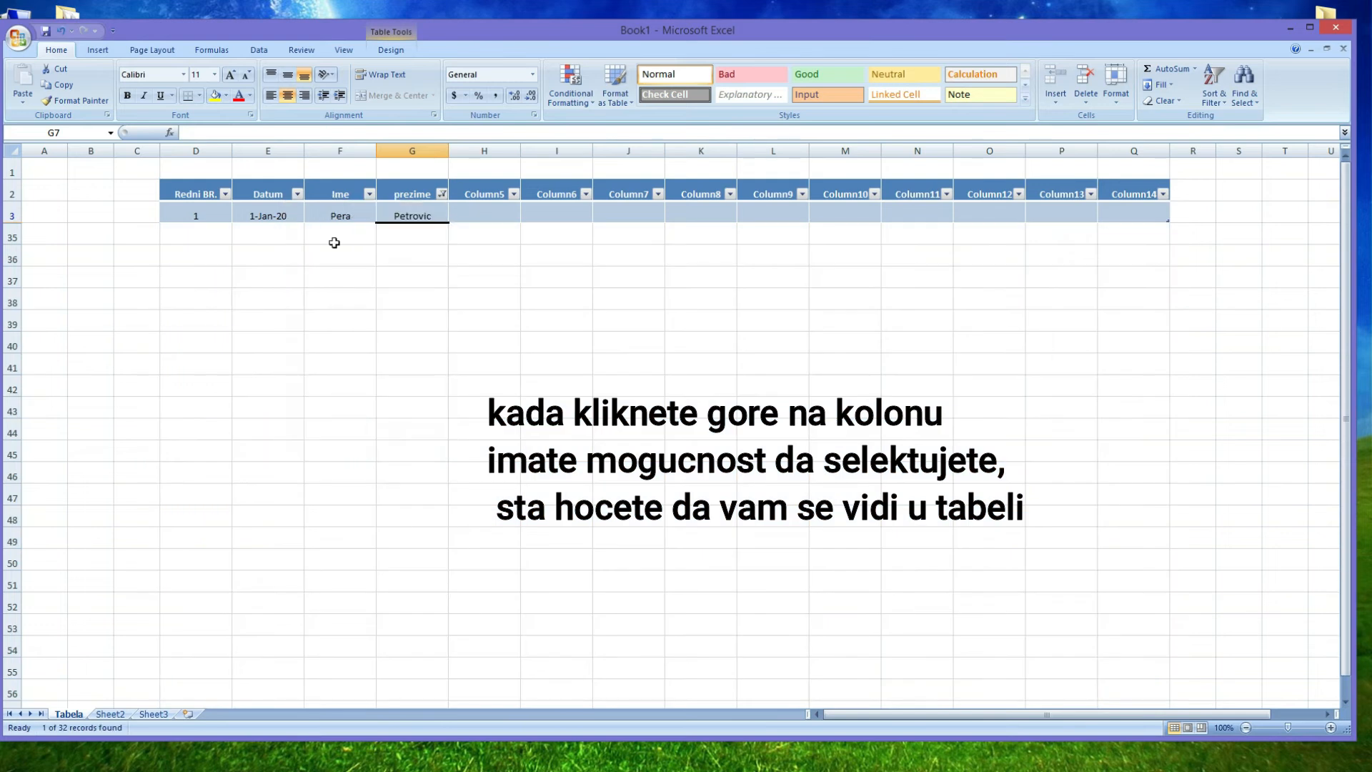
left_click(481, 261)
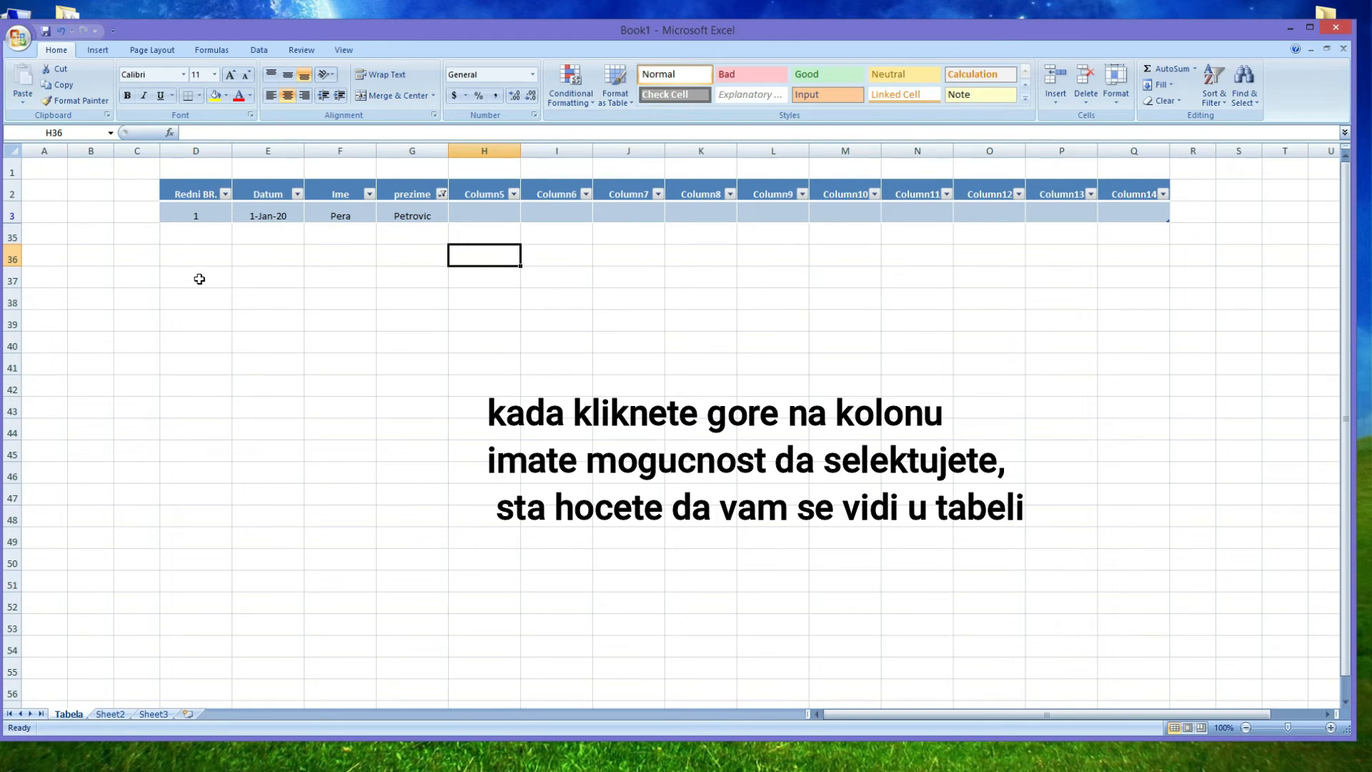
Reselect all entries in the prezime column's filter, including blanks, and apply it.
left_click(441, 194)
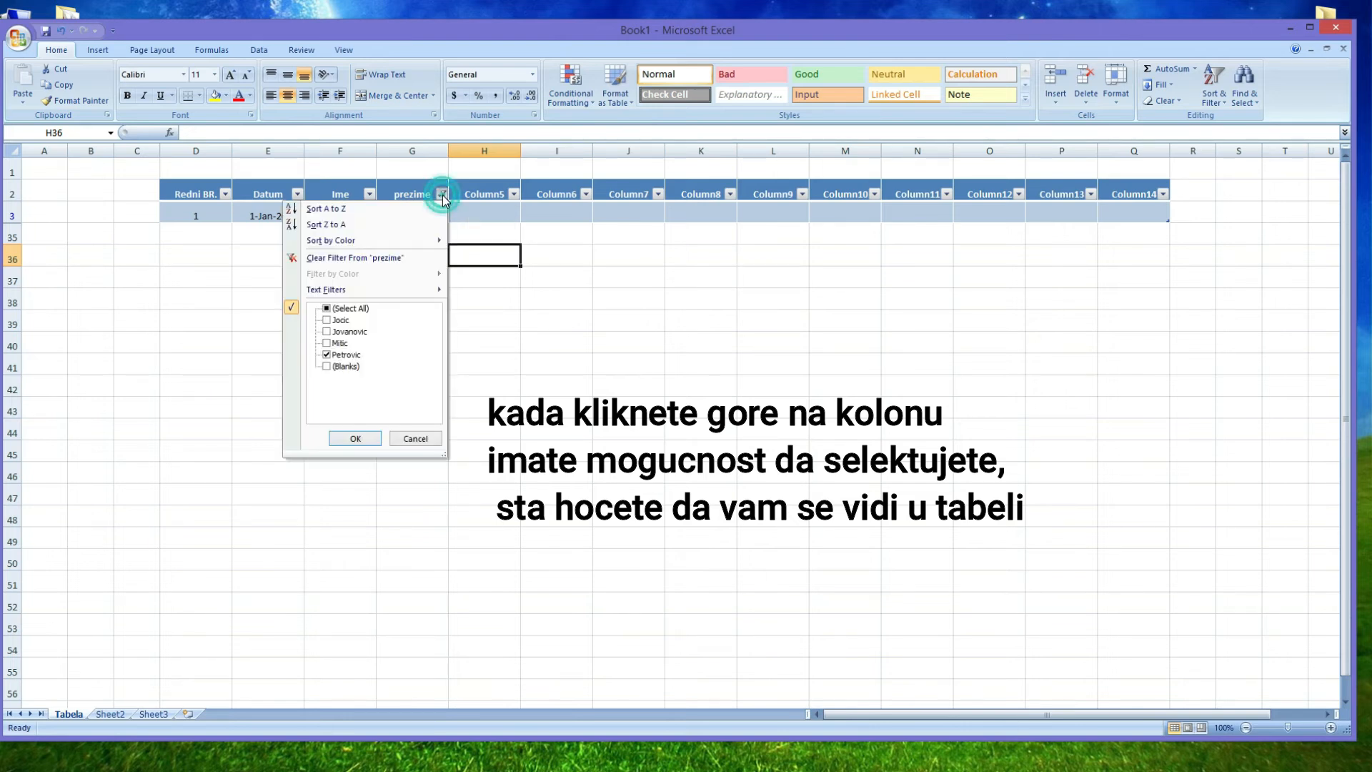
left_click(327, 308)
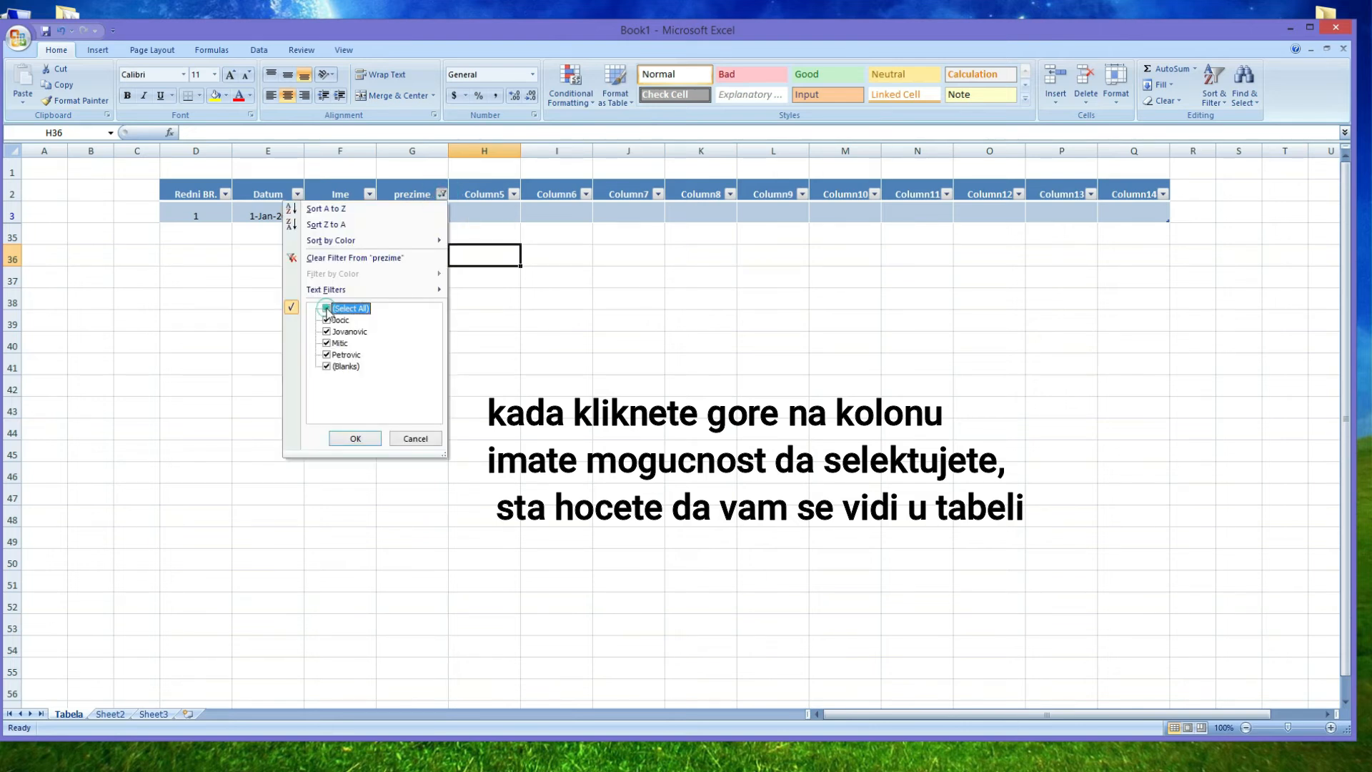
left_click(356, 439)
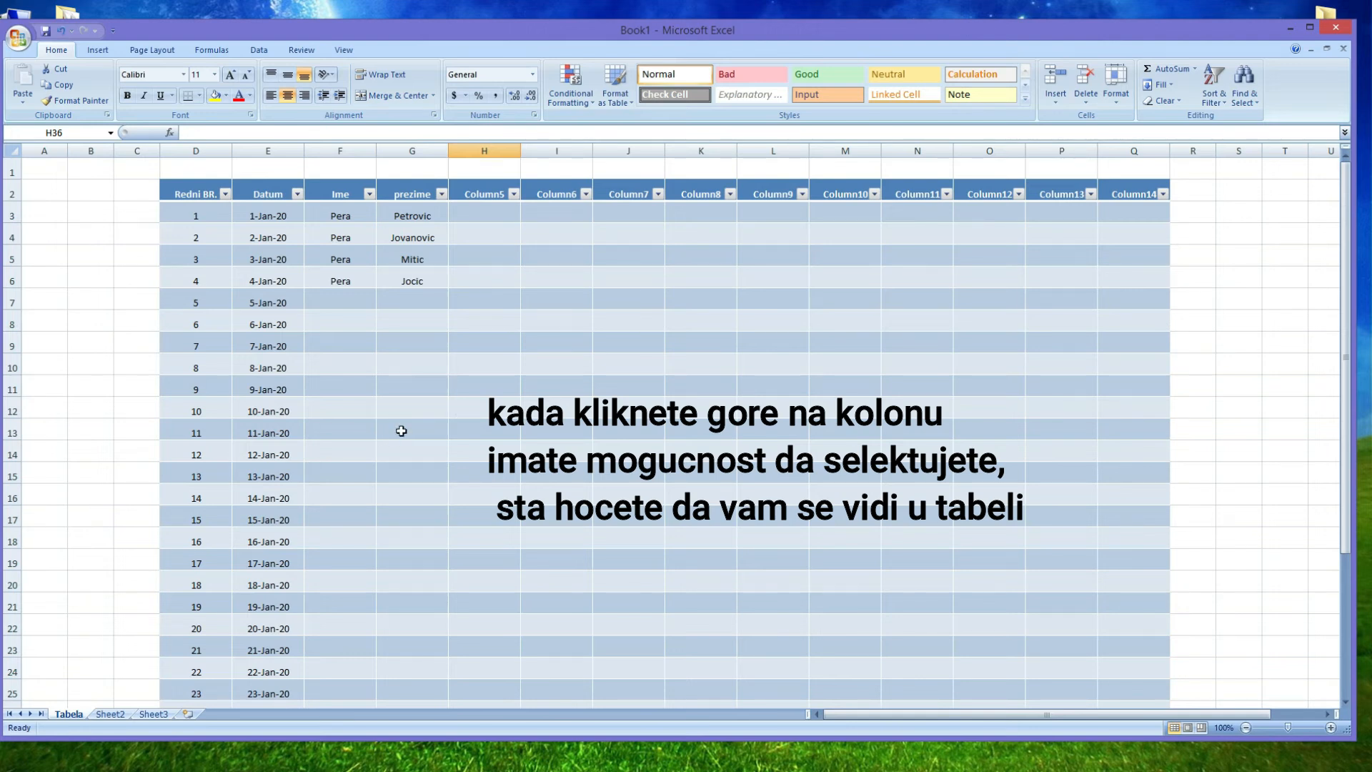
Enter the same surname as in G6 into G7 and a different first name into F7.
left_click(426, 299)
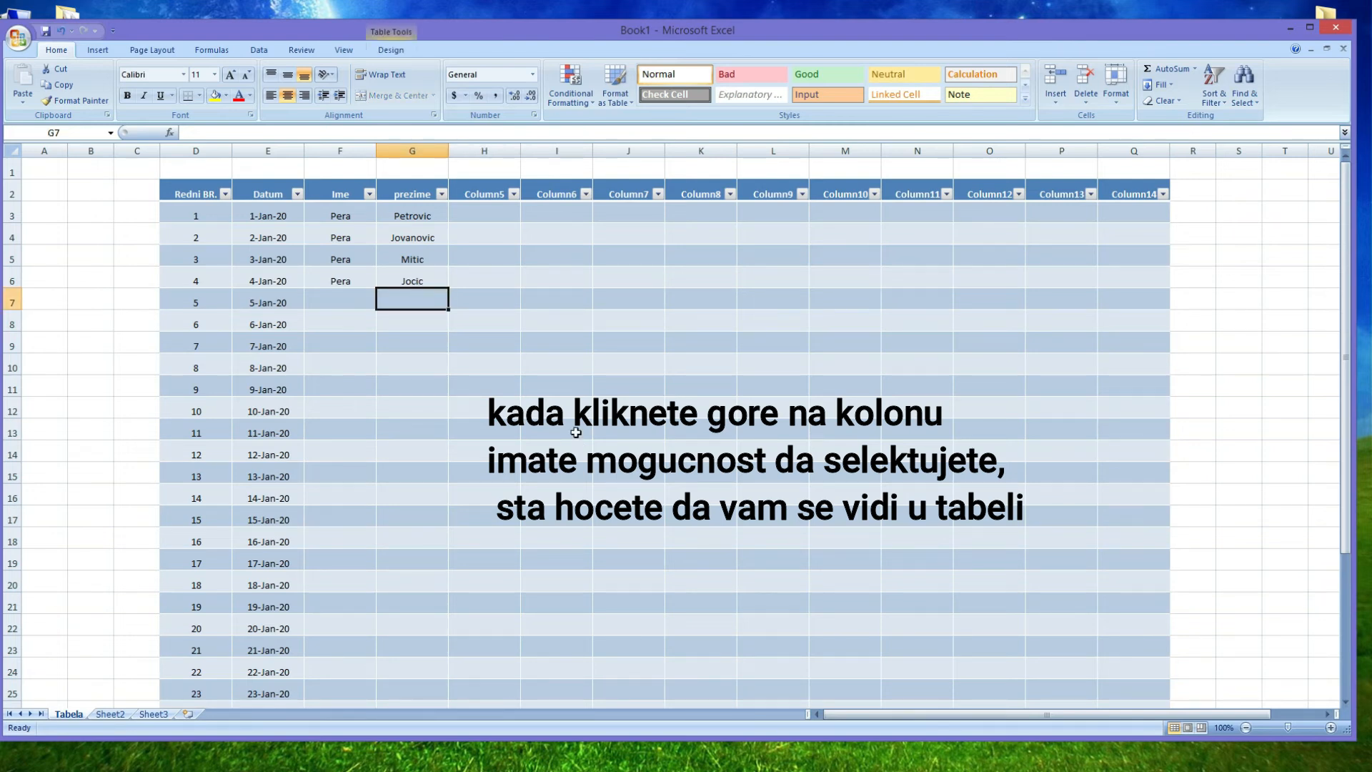
type("Jo")
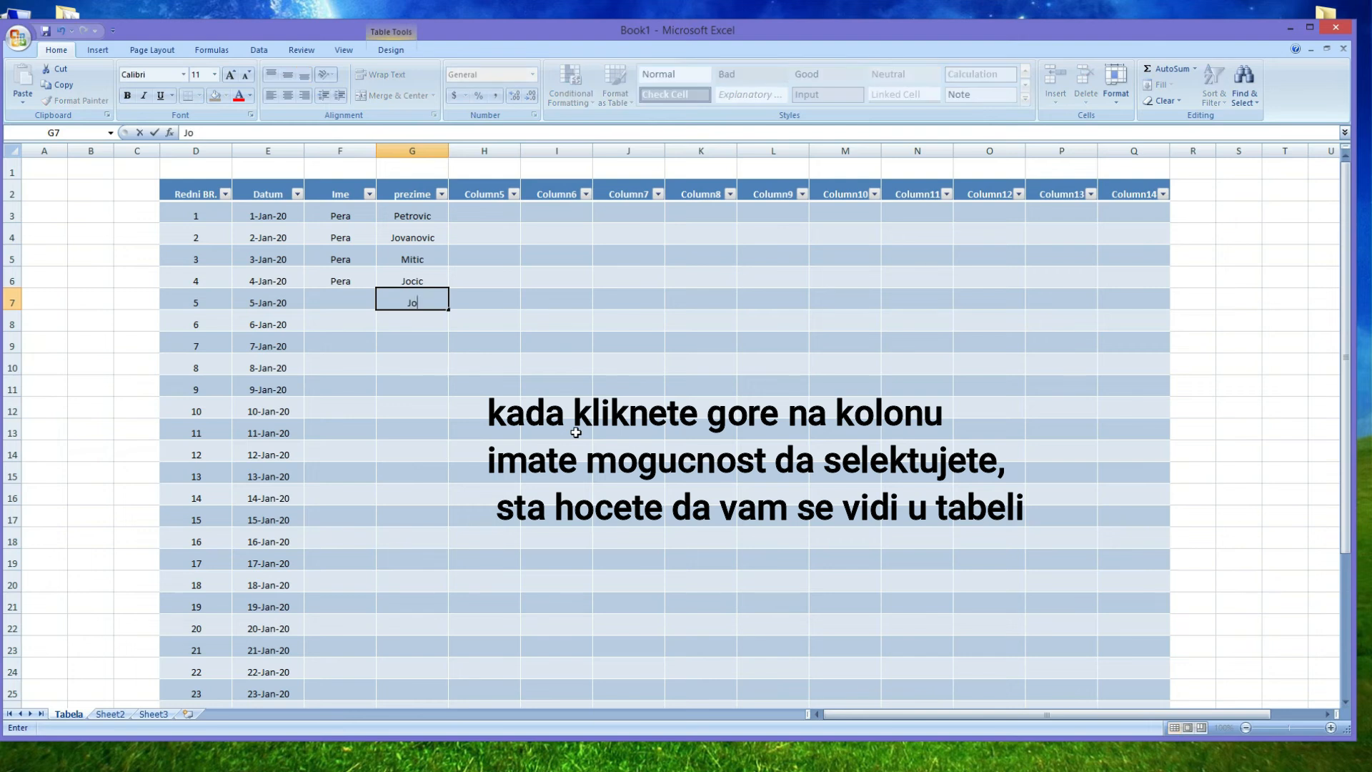
type("c")
key("BackSpace")
type("ic")
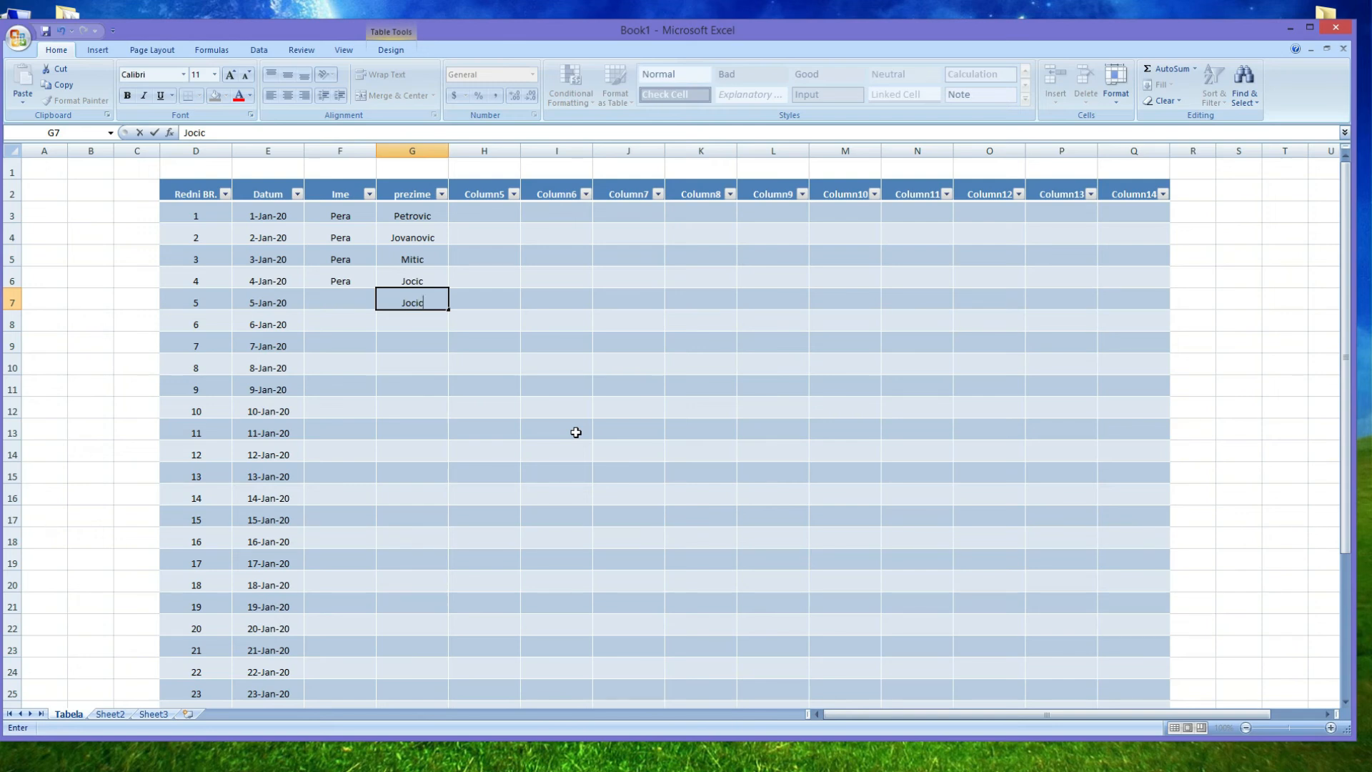
key("Return")
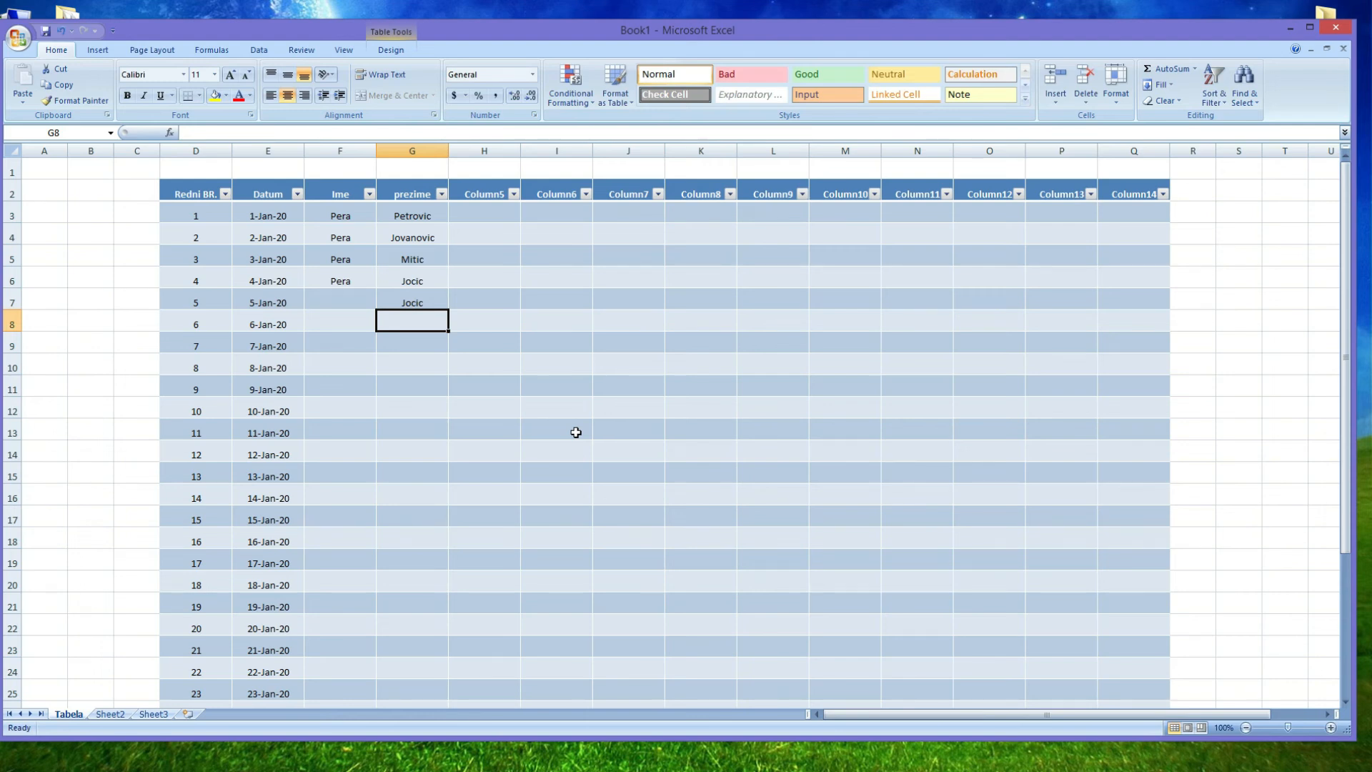
key("Left")
key("Up")
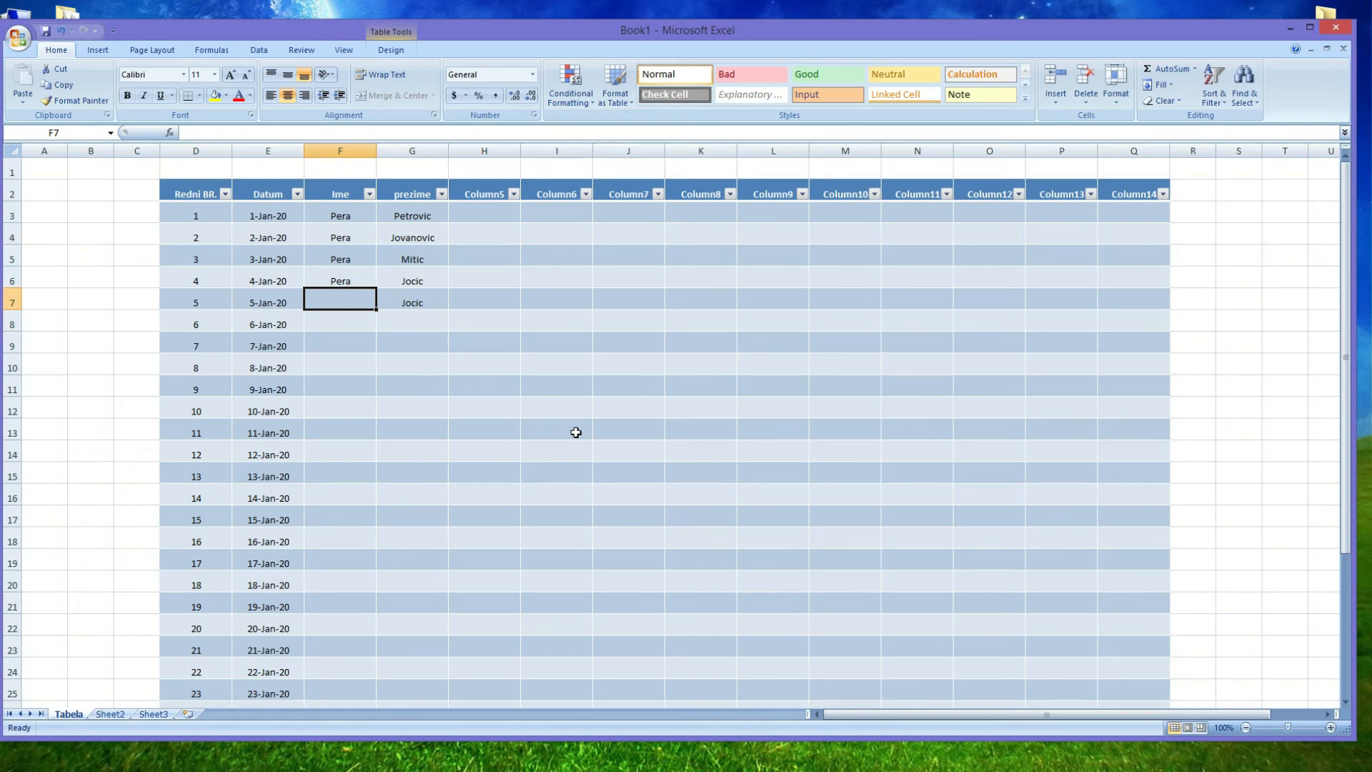
type("Zoran")
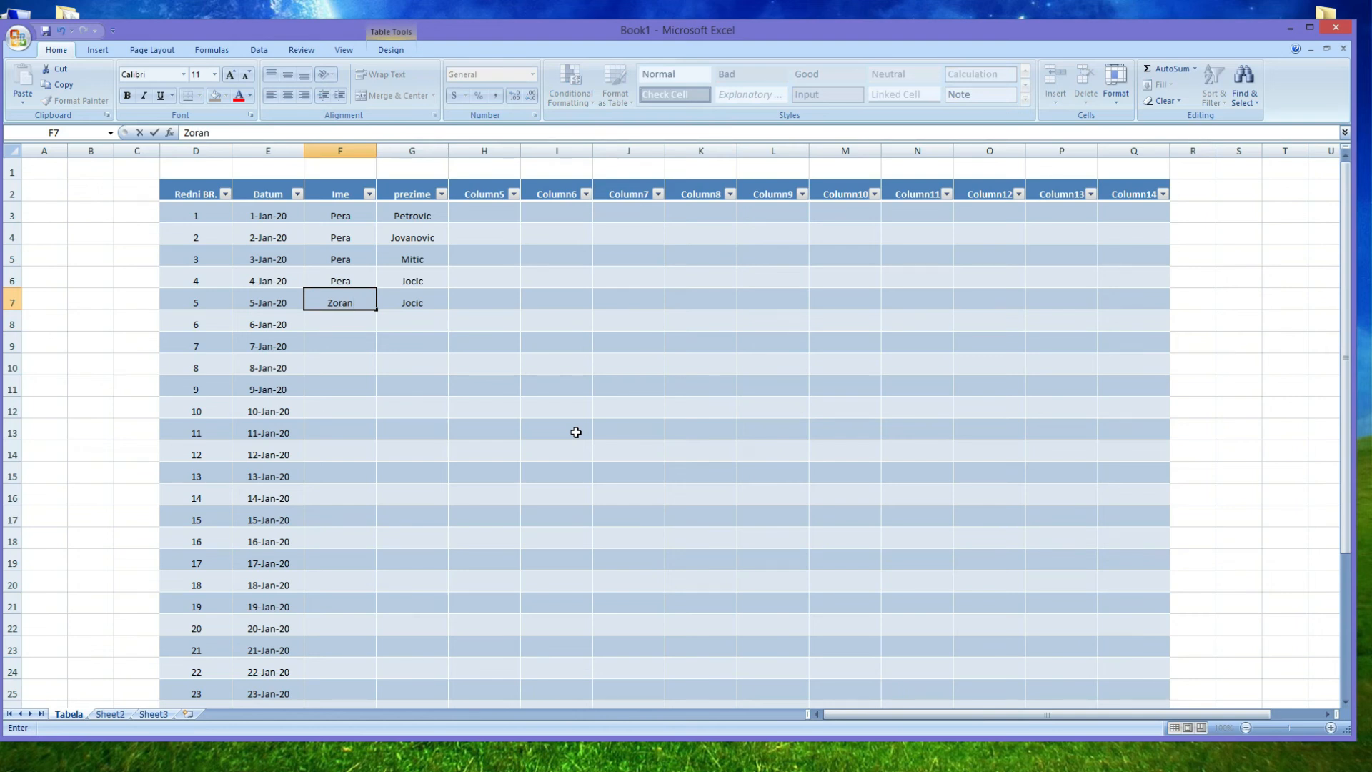
key("Return")
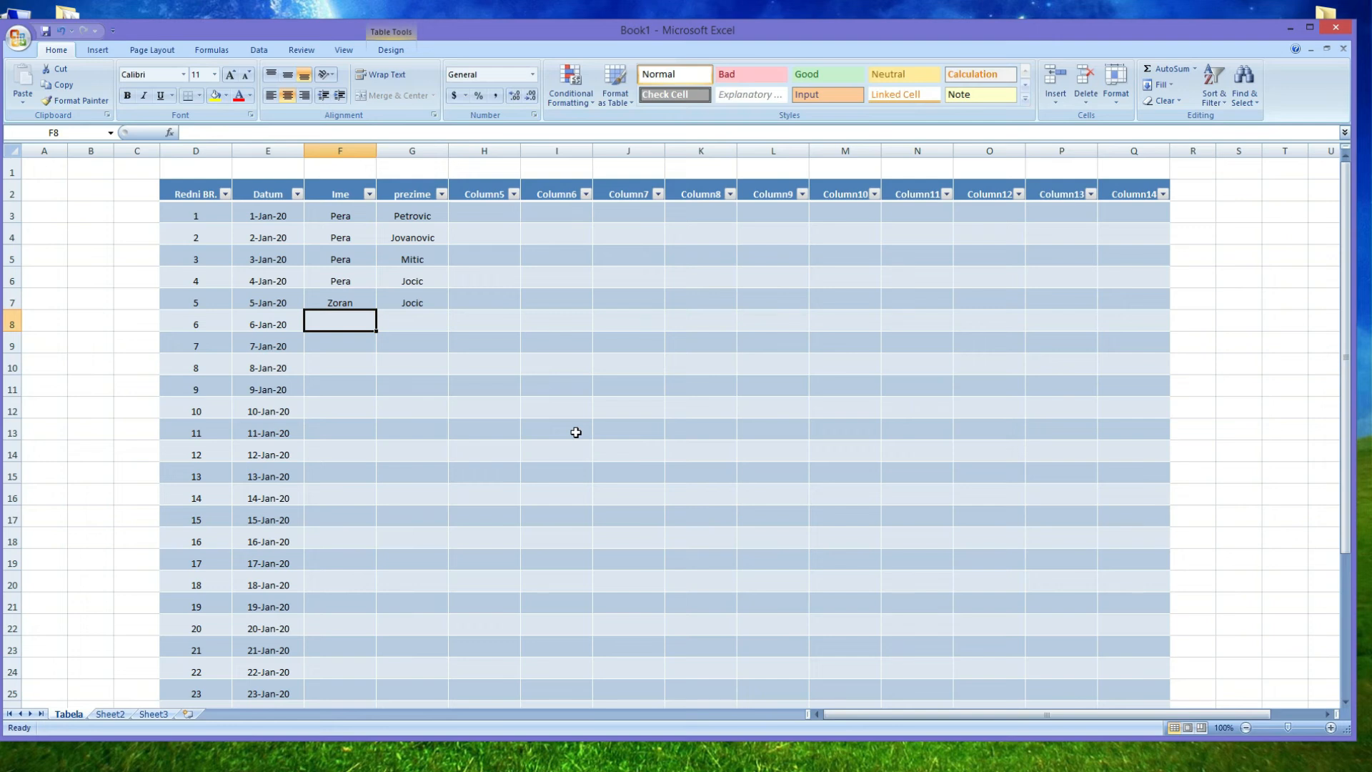
Enter another first name in F8 and a surname in G8.
type("Zvonko")
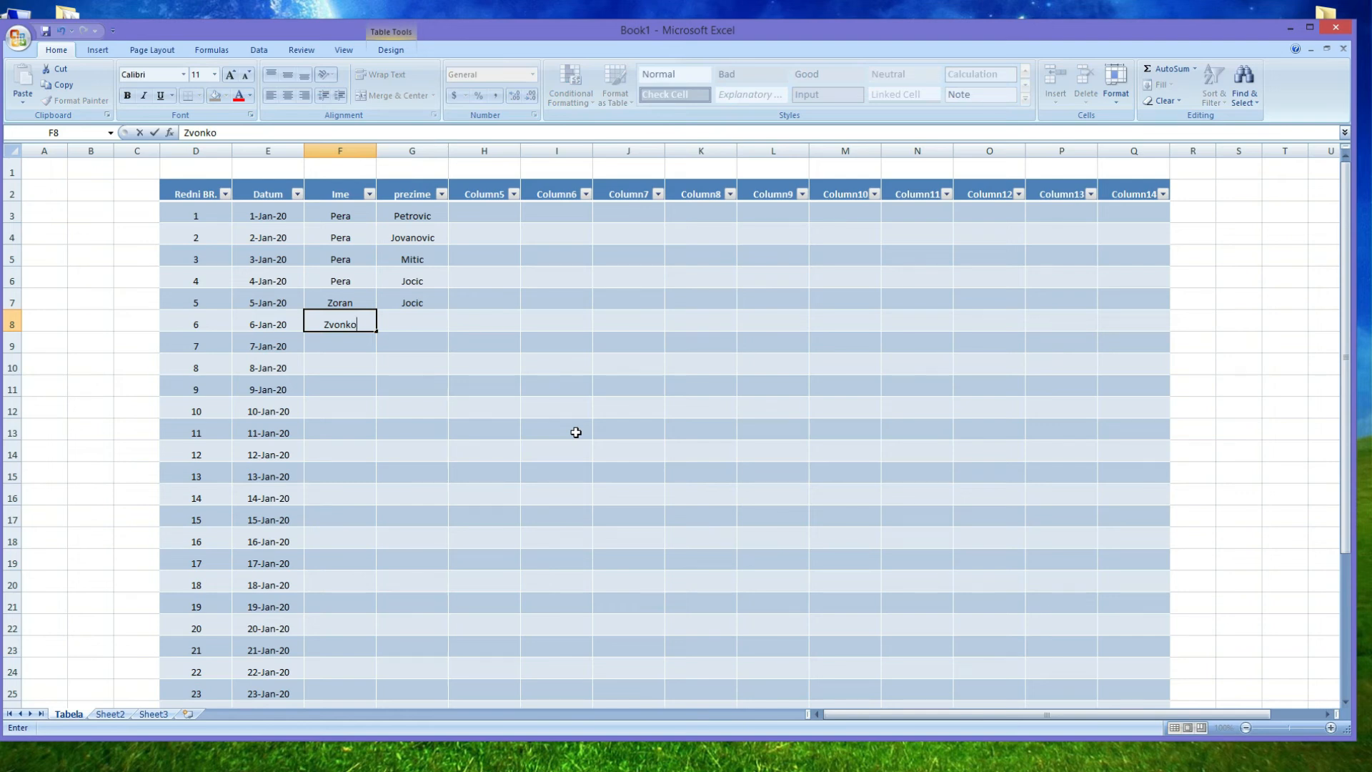
key("Tab")
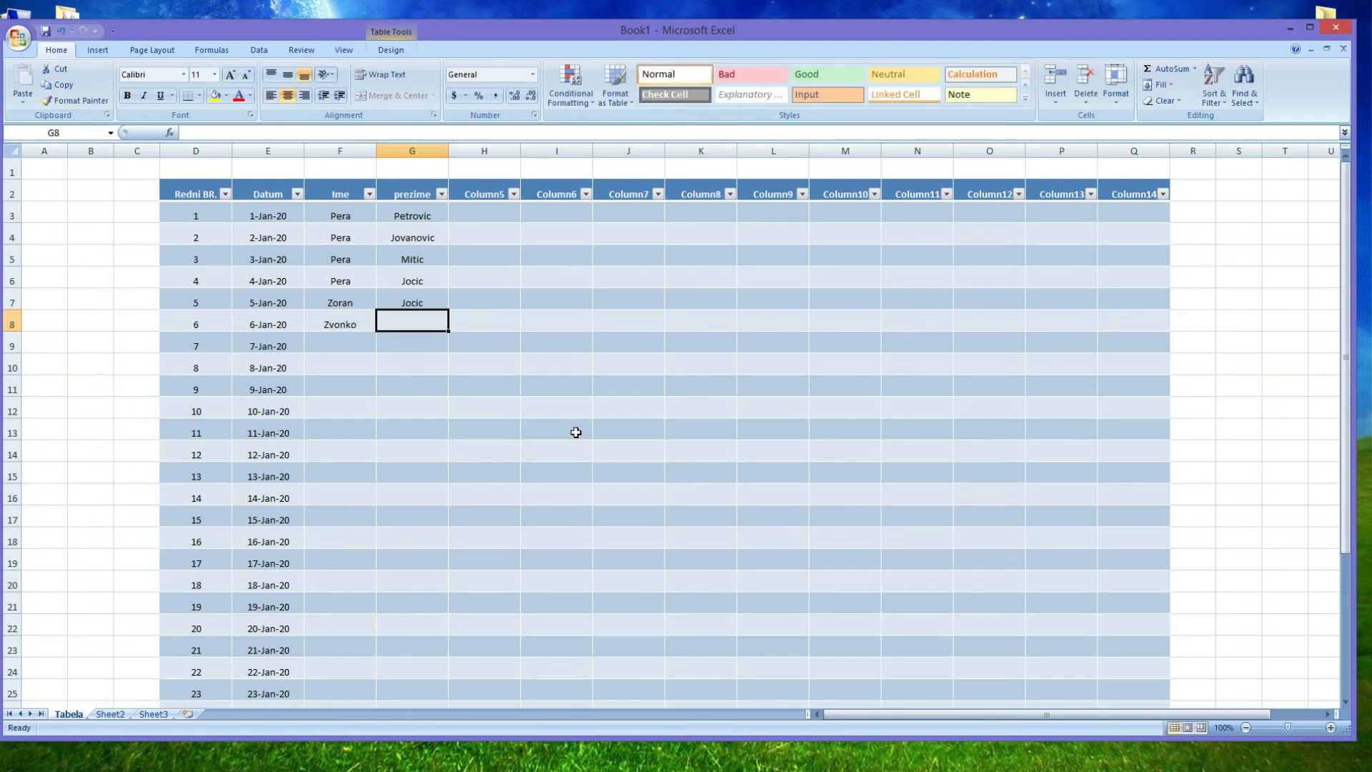
type("J")
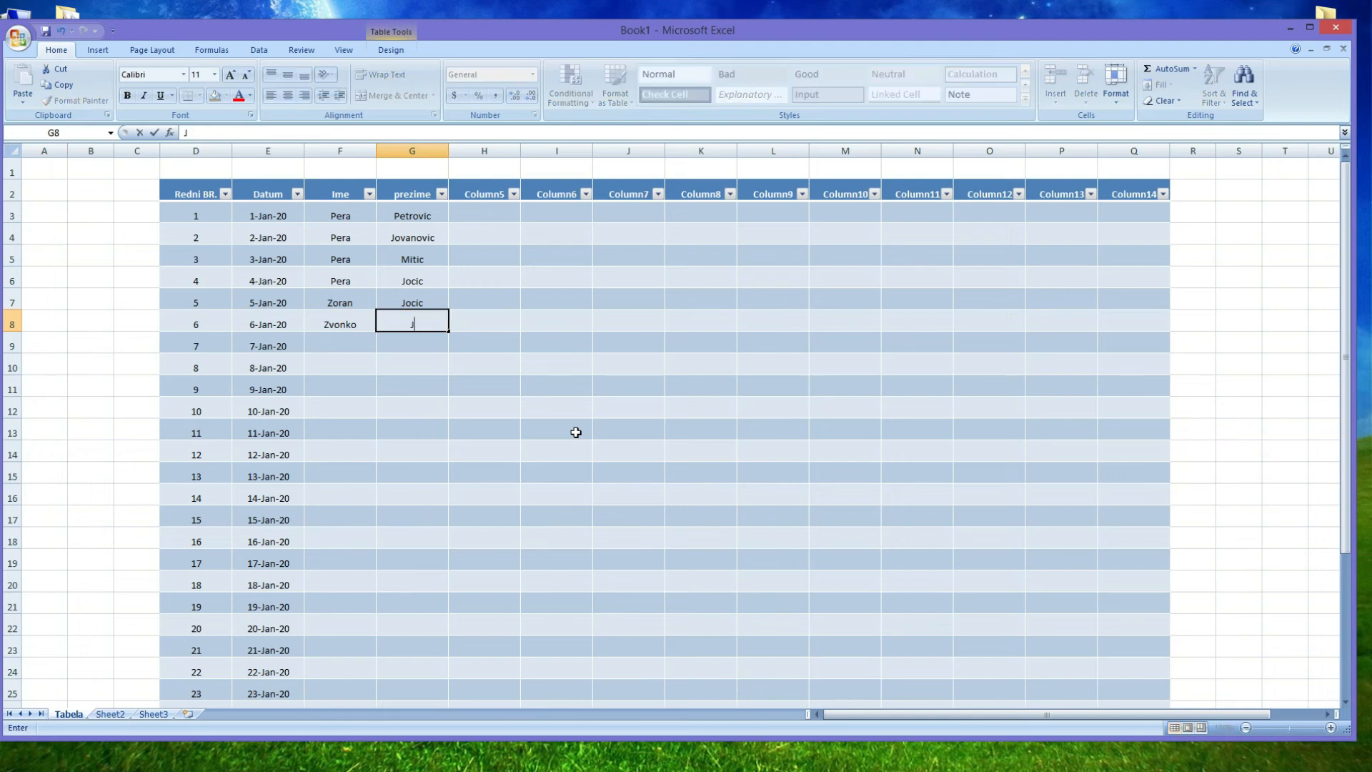
type("ocioc")
key("Return")
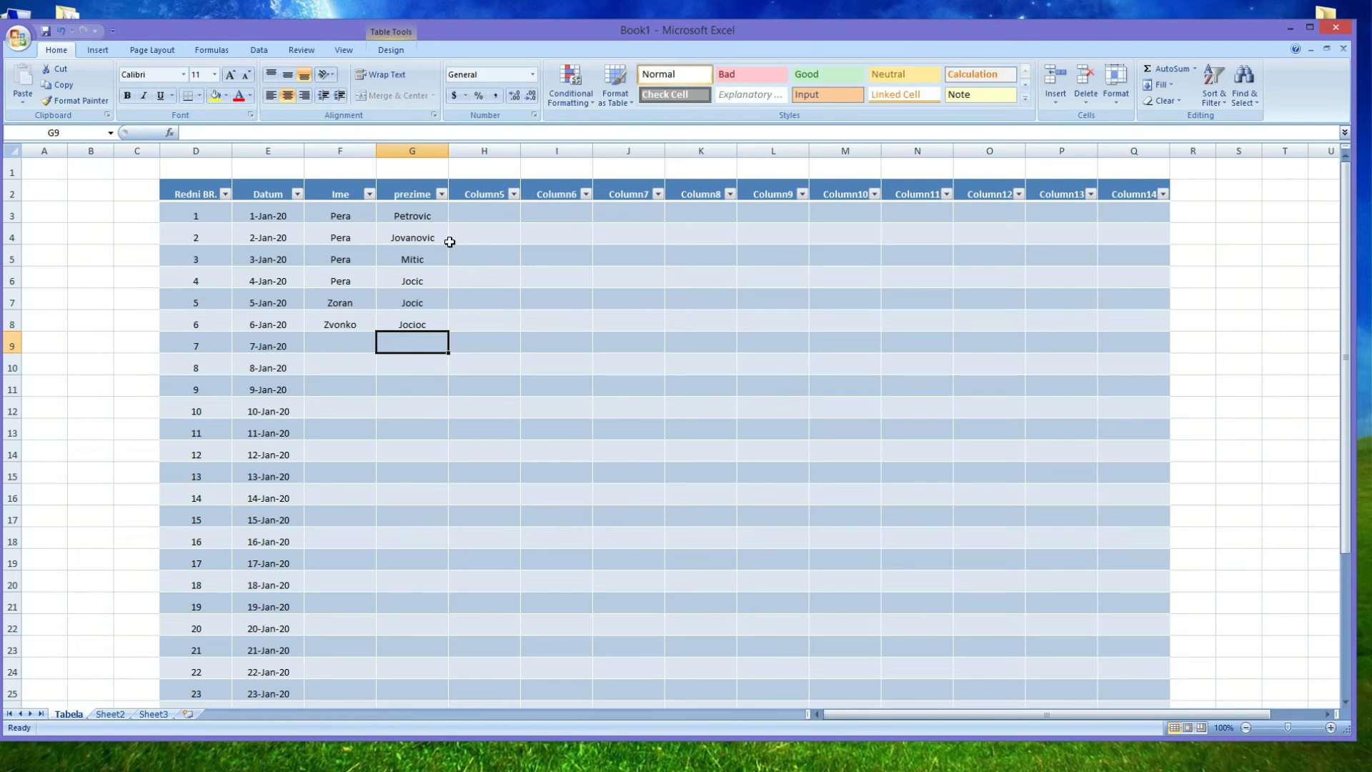
Filter the prezime column to show only the surname shared by rows 6 and 7.
left_click(441, 194)
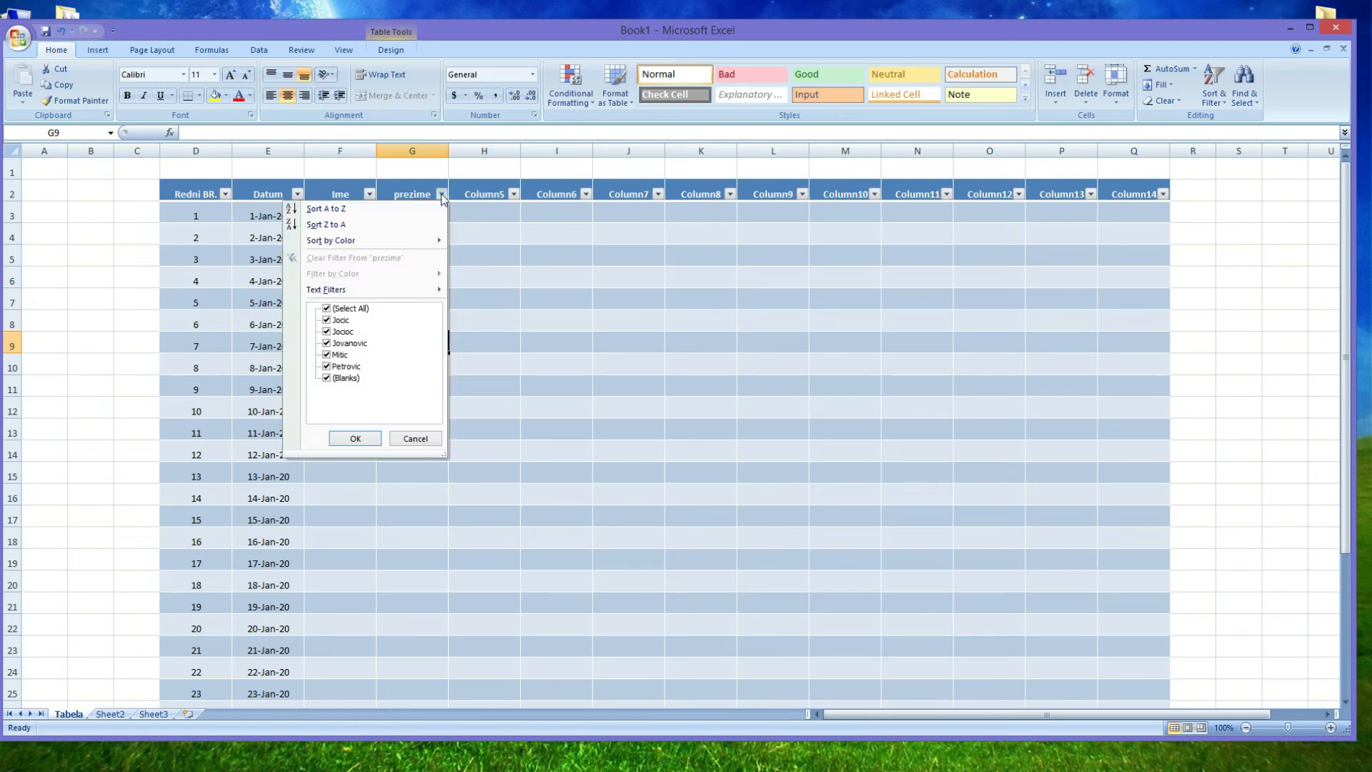
left_click(330, 311)
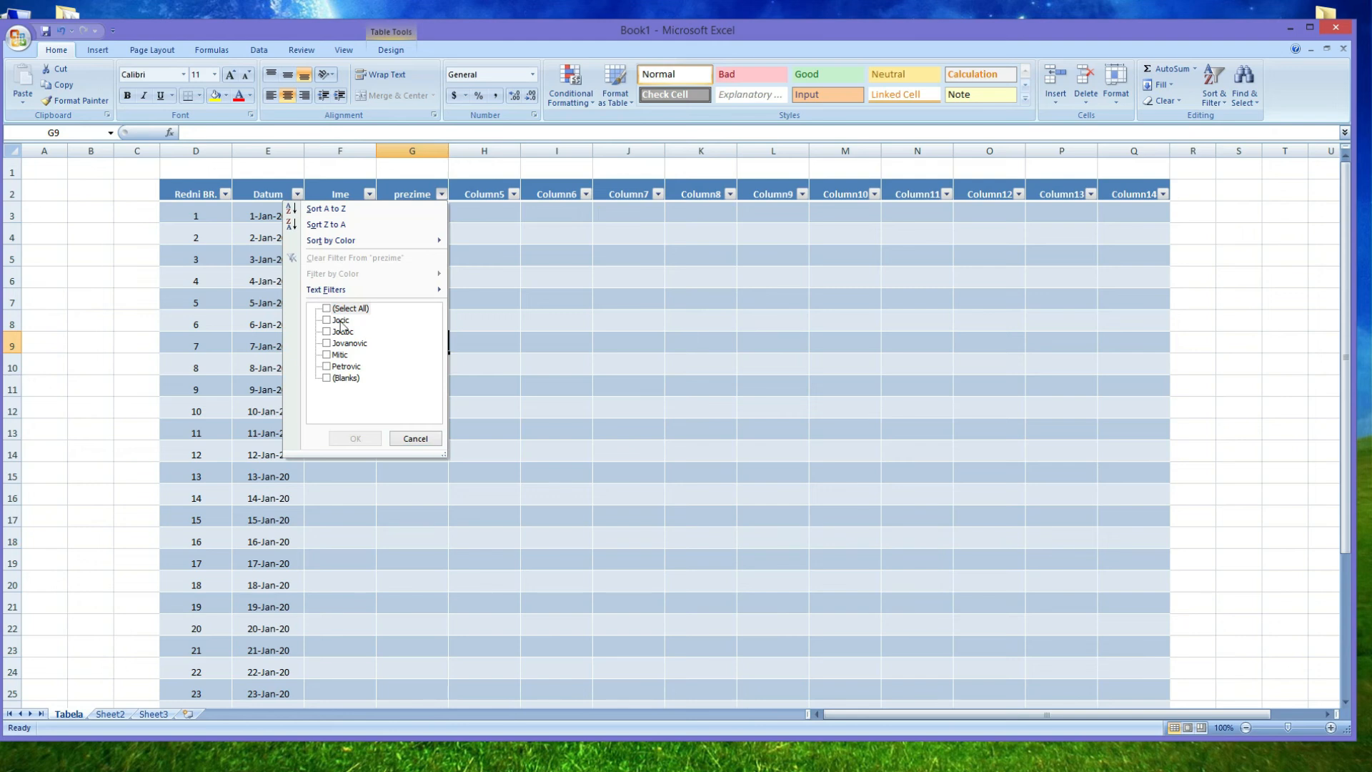
left_click(327, 321)
left_click(327, 321)
left_click(355, 439)
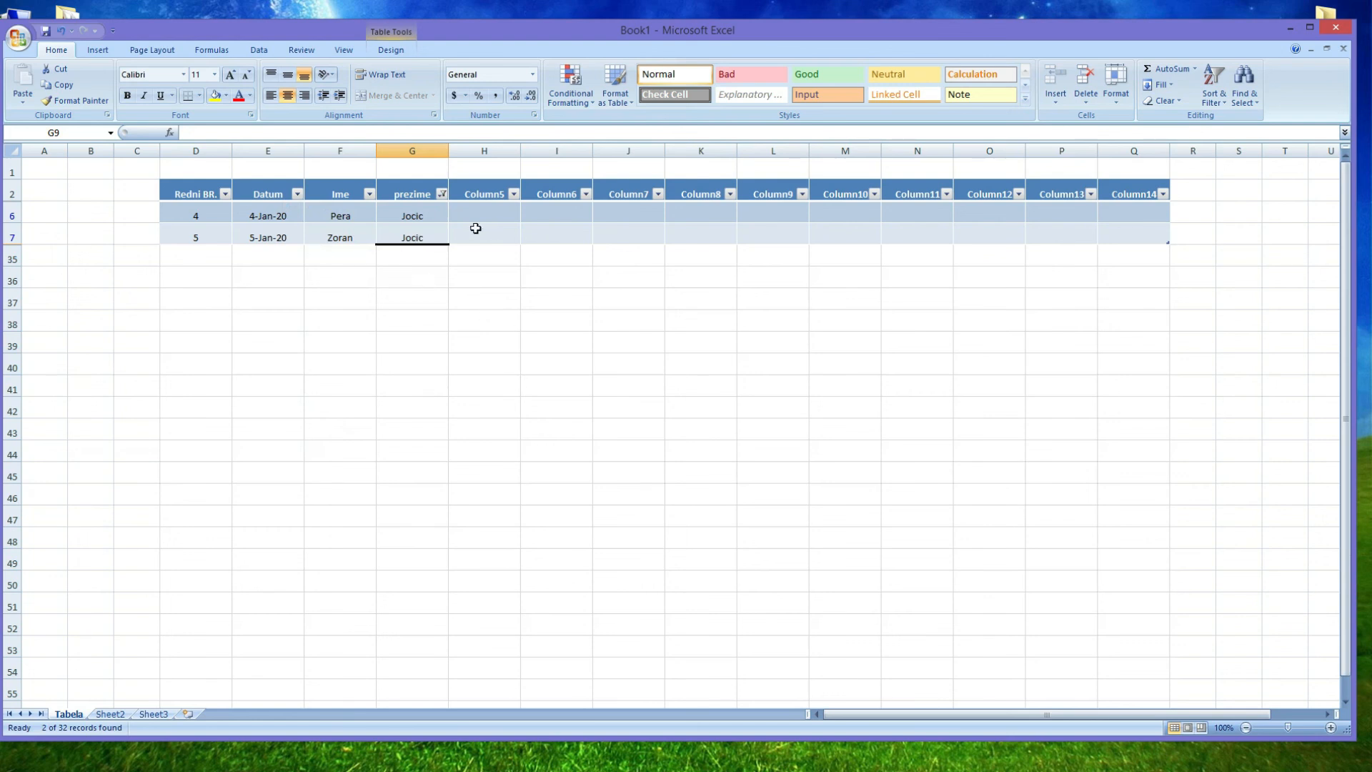
Restore all rows by reselecting every entry in the prezime column's filter.
left_click(441, 193)
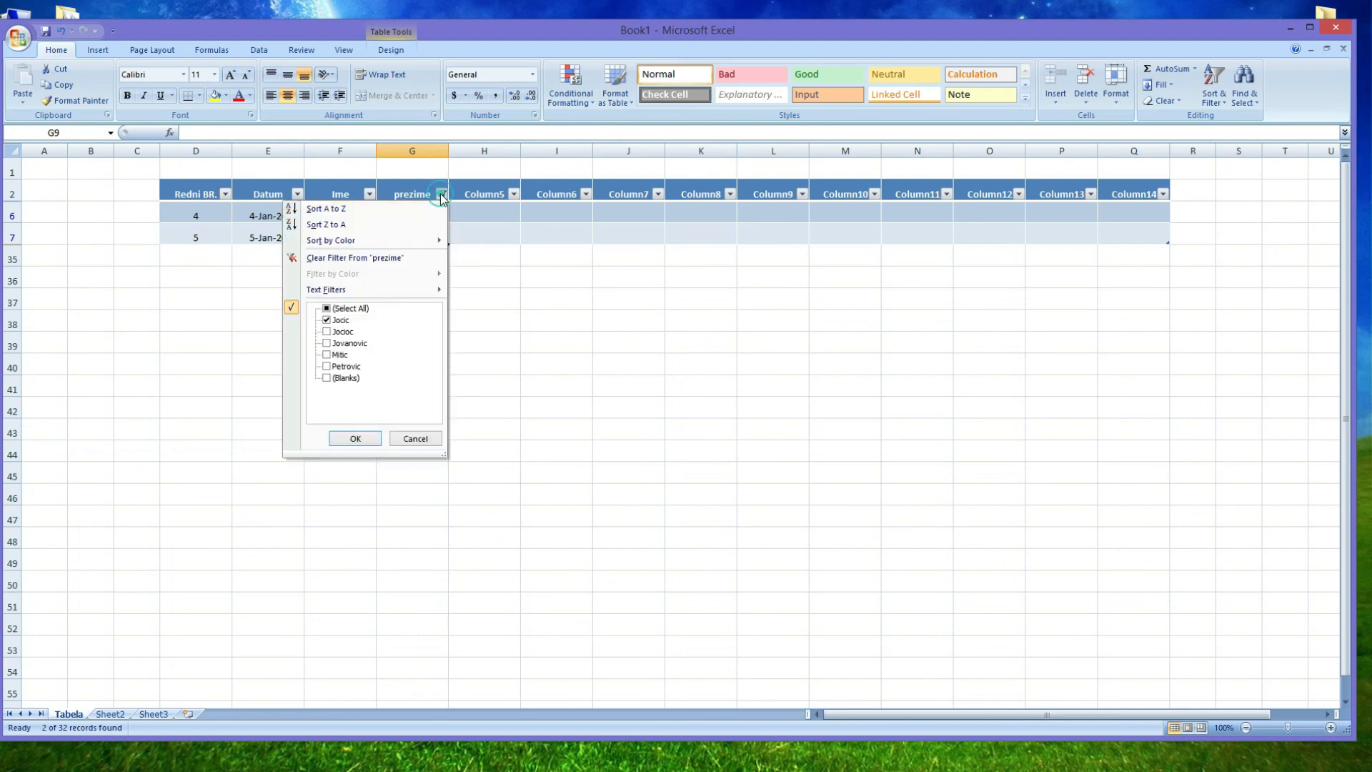
left_click(326, 308)
left_click(355, 438)
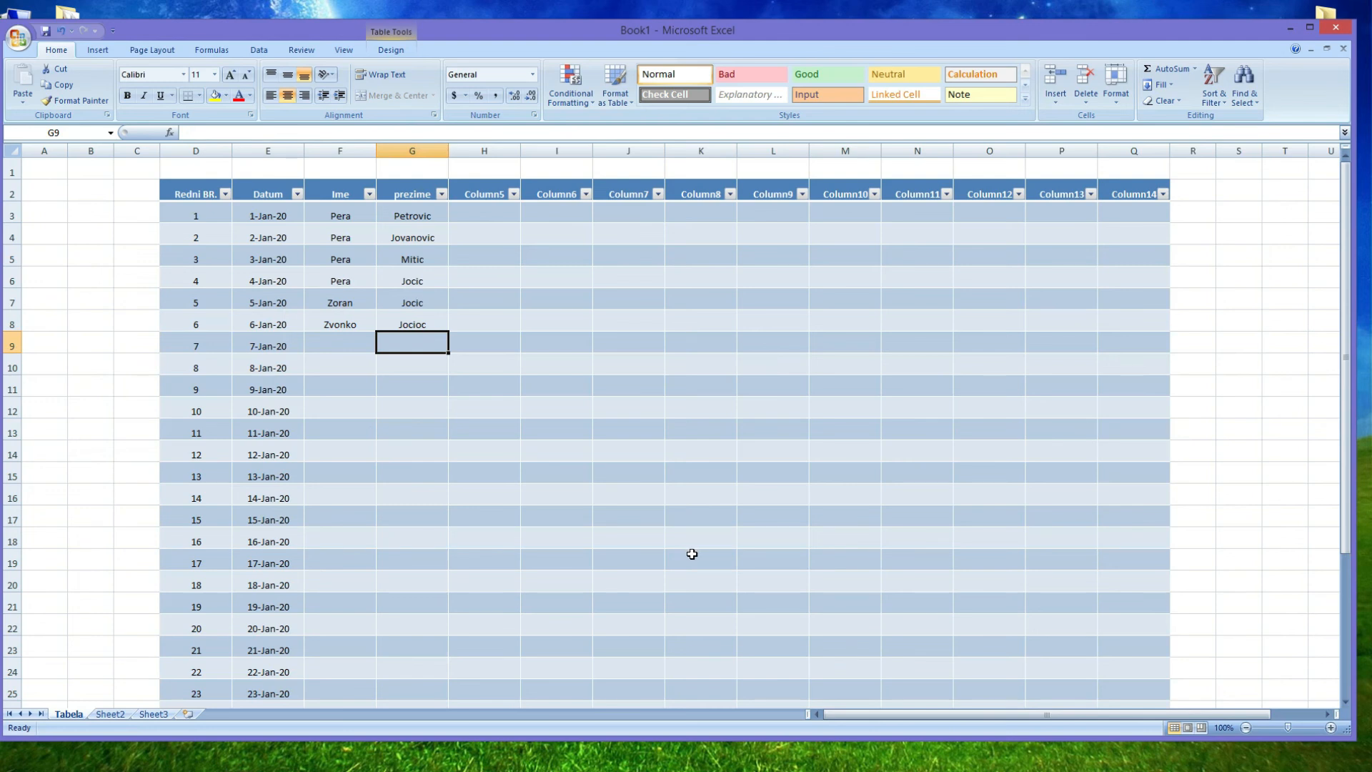
Correct the spelling of the surname in G8 to match the surname in G7.
left_click(434, 323)
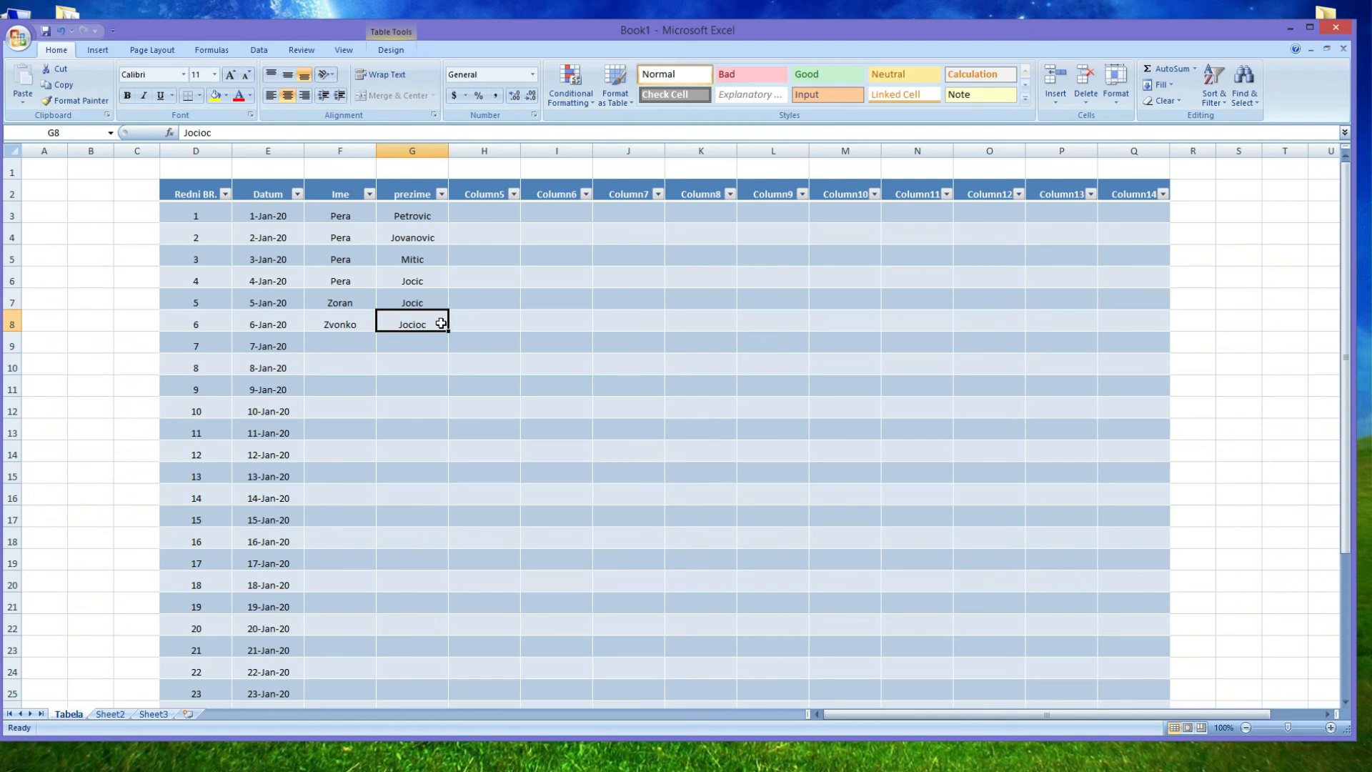
double_click(441, 323)
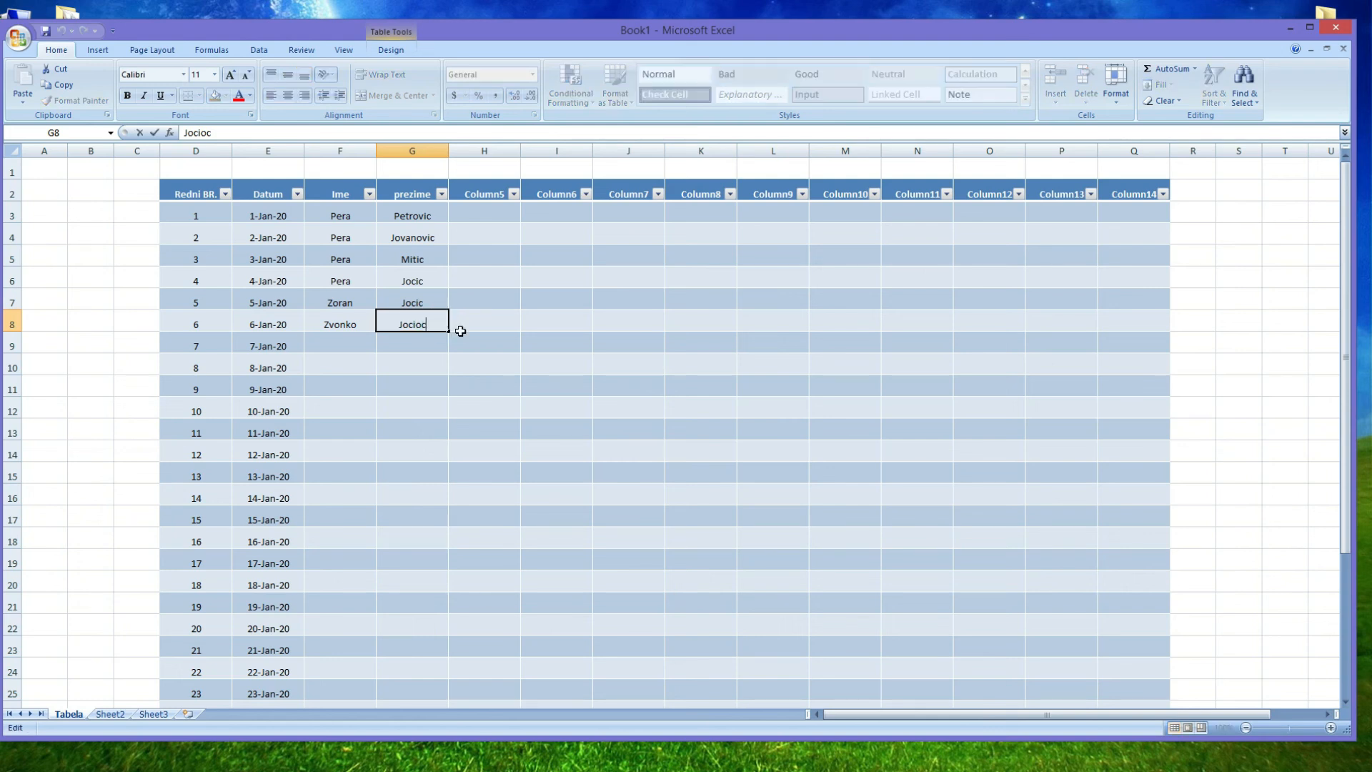
key("BackSpace")
key("BackSpace")
type("c")
left_click(412, 385)
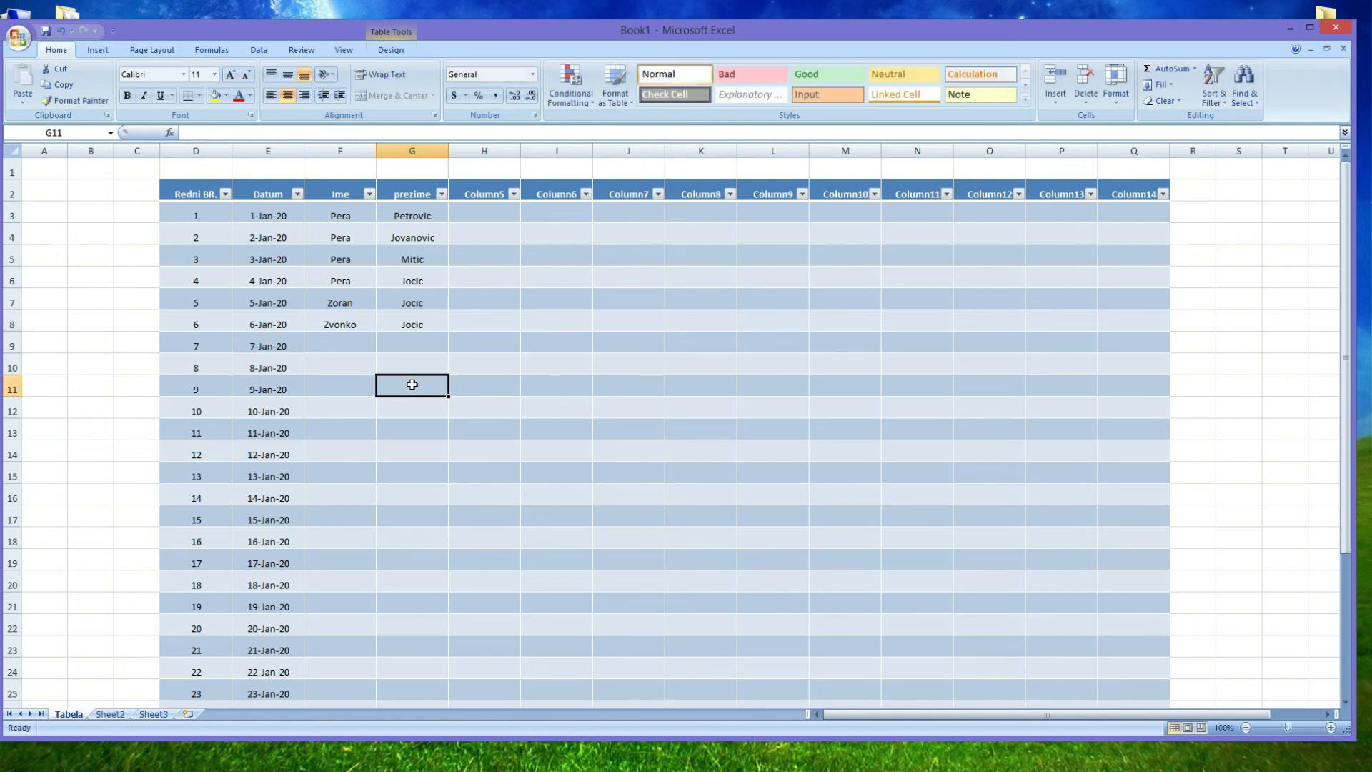
Filter the prezime column to show only the surname shared by rows 6 to 8.
left_click(440, 194)
left_click(326, 309)
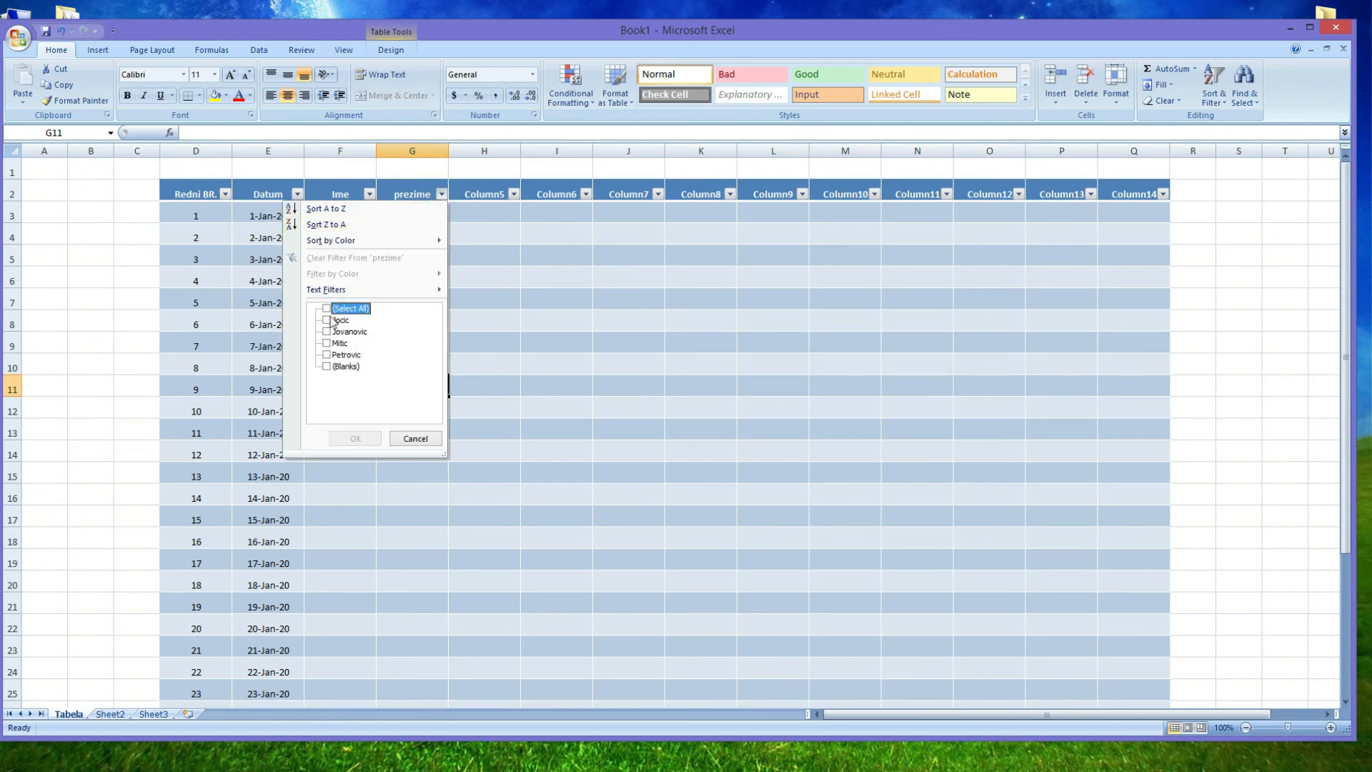
left_click(326, 320)
left_click(367, 439)
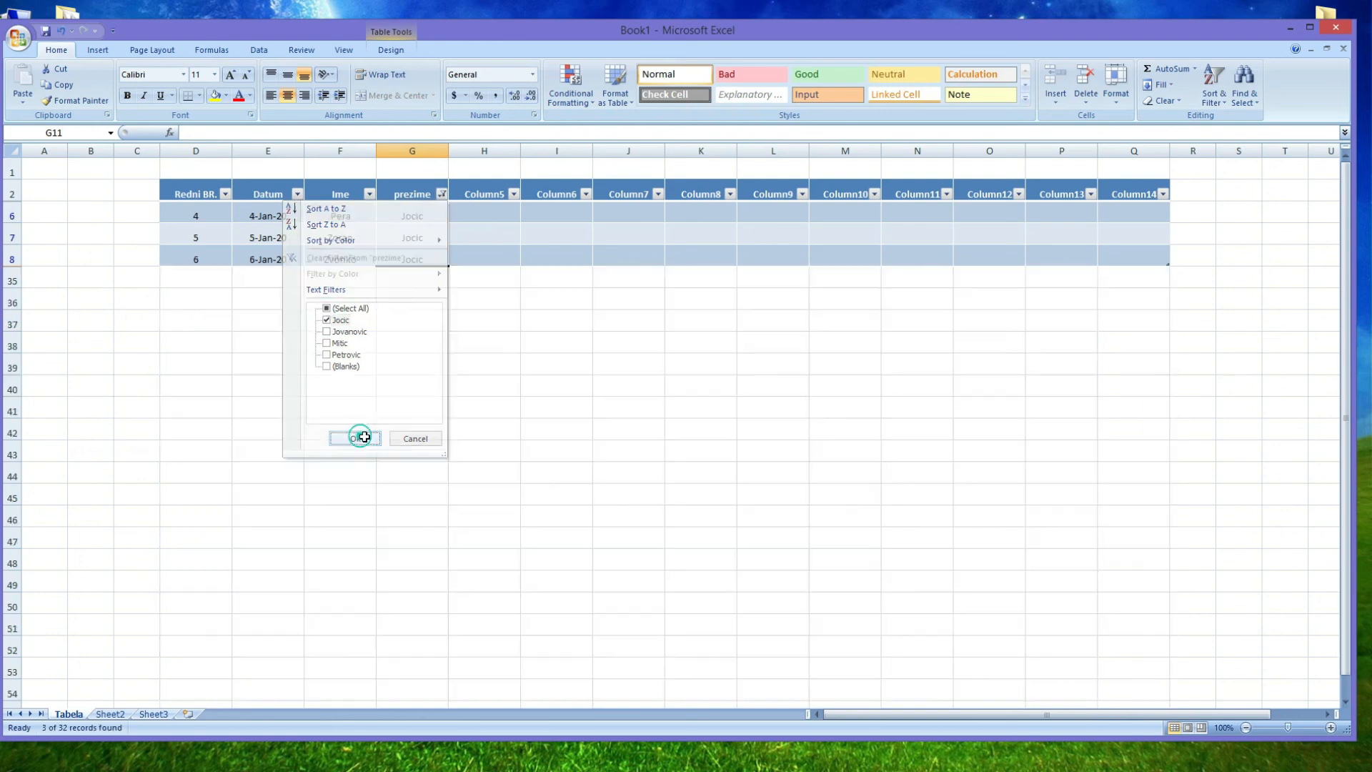
left_click(546, 244)
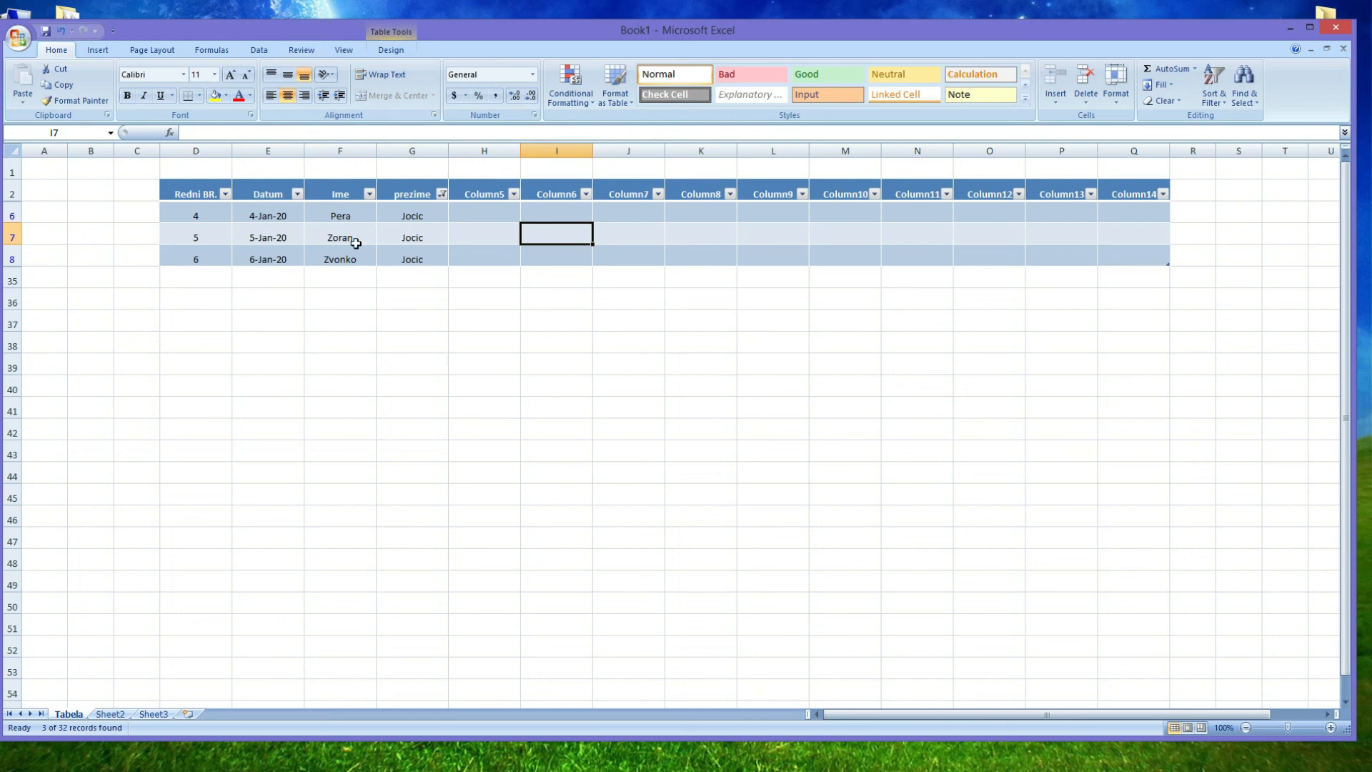
Reselect all entries in the prezime filter and apply it to show the whole table again.
left_click(442, 193)
left_click(327, 308)
left_click(375, 442)
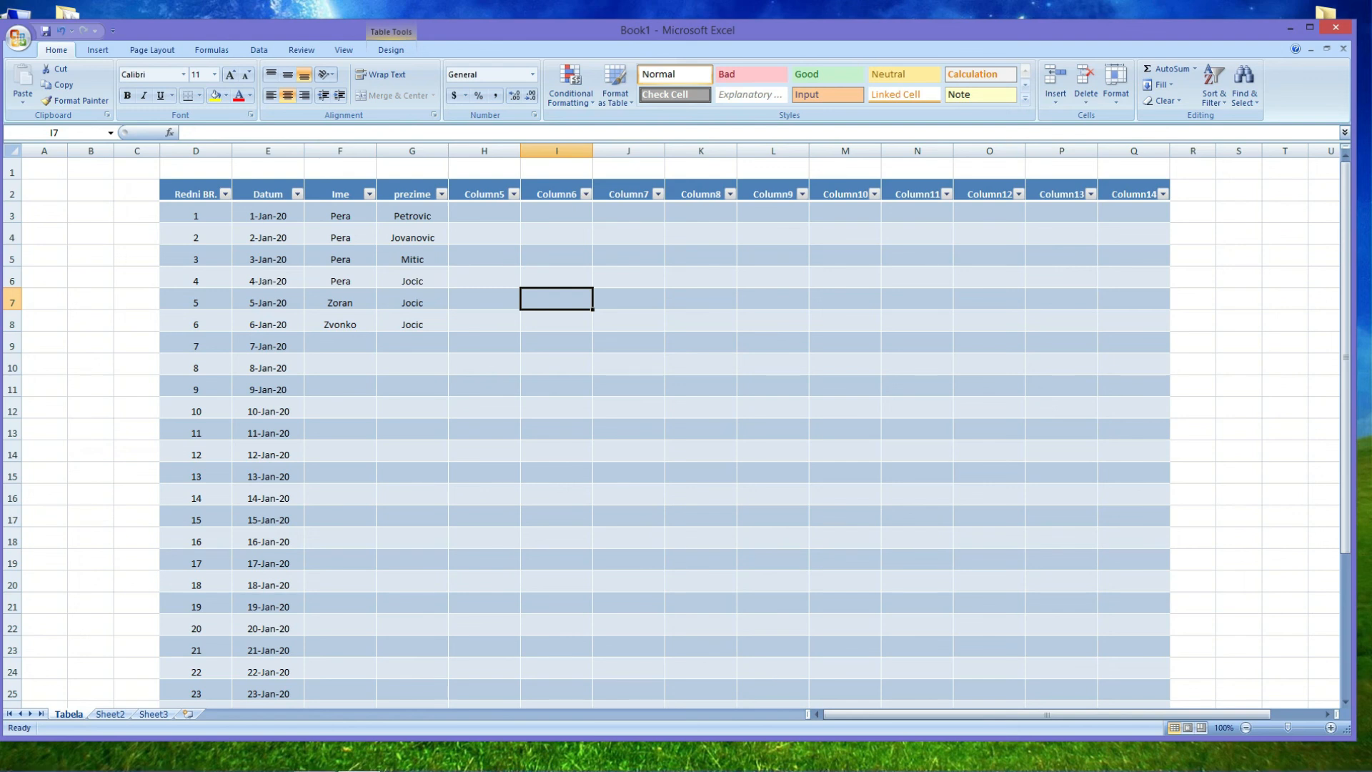
mouse_move(1254, 770)
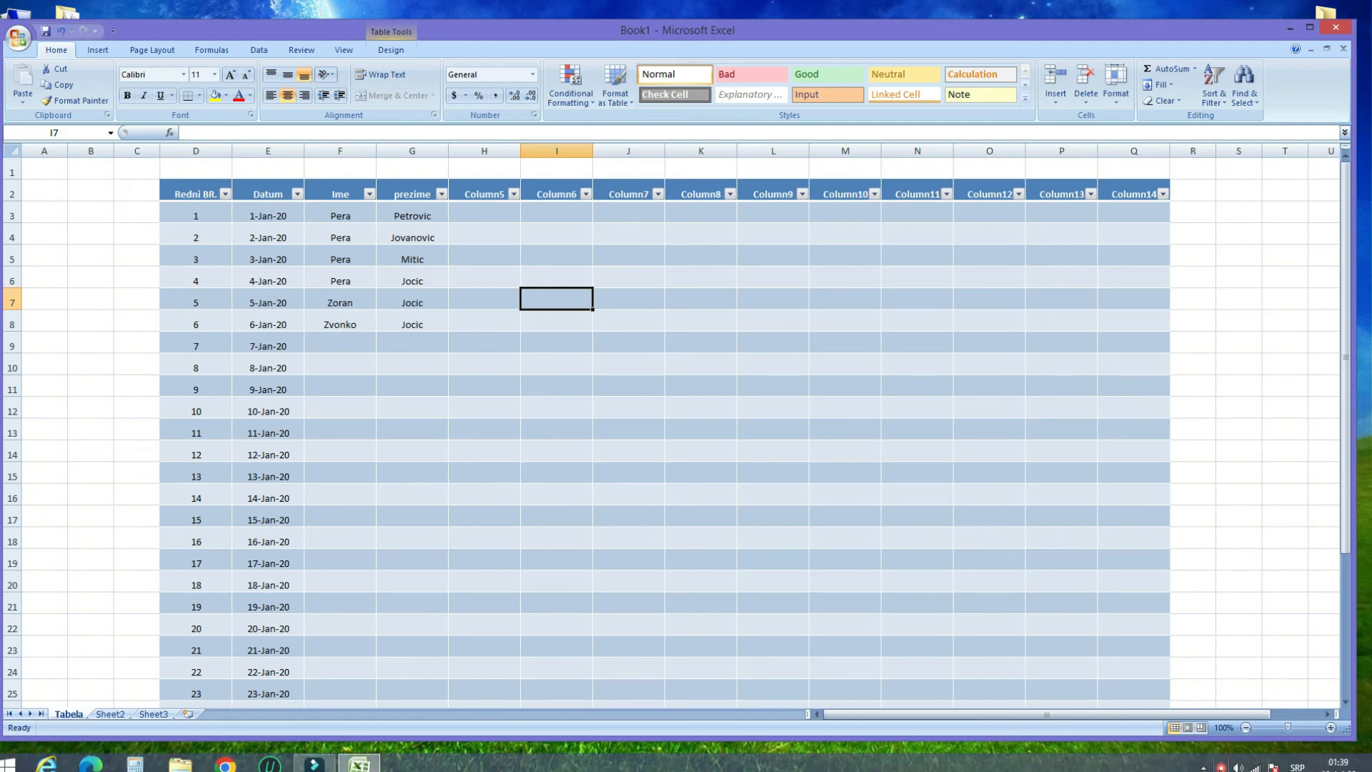
right_click(1221, 768)
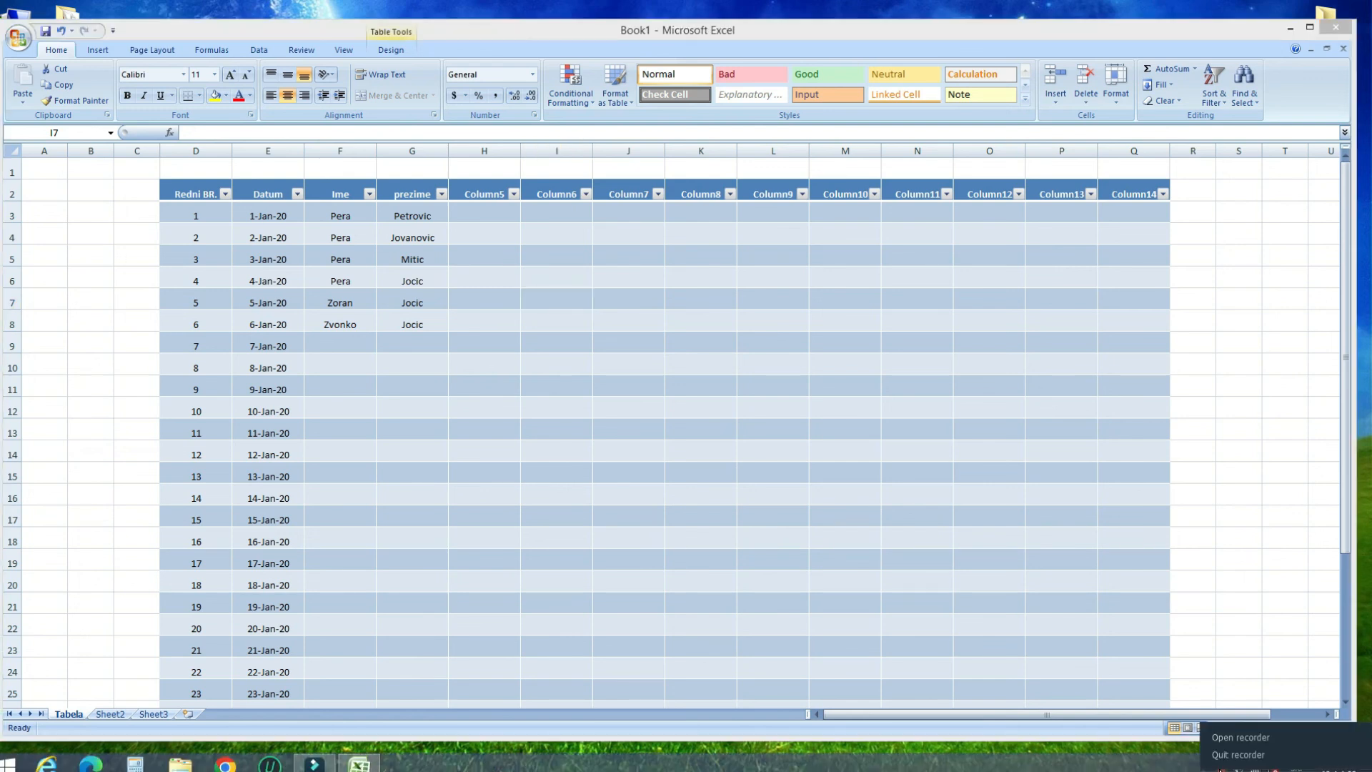